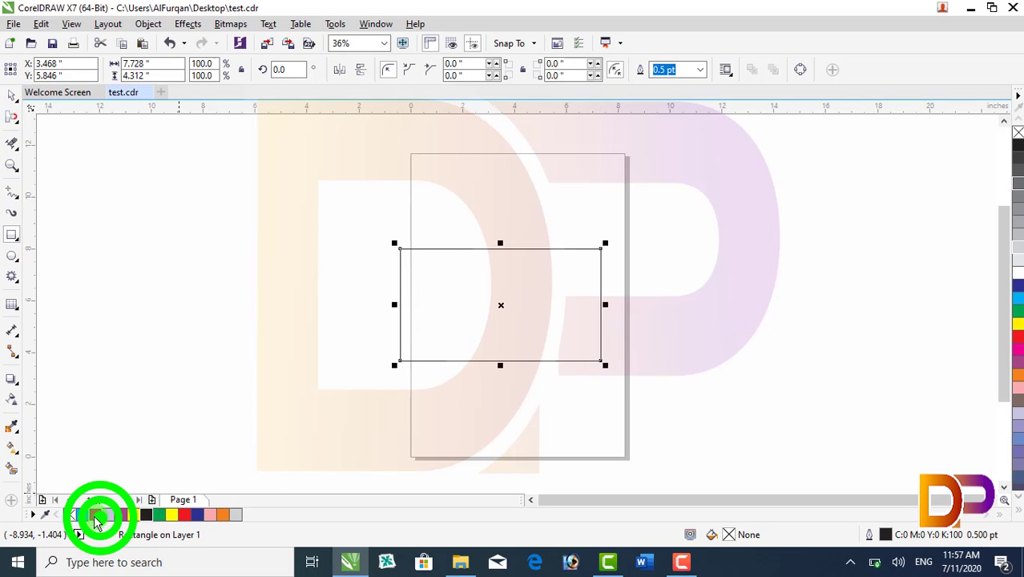
Fill the selected rectangle with magenta.
{"action": "left_click", "coordinate": [94, 515]}
{"action": "key", "text": "shift+F2"}
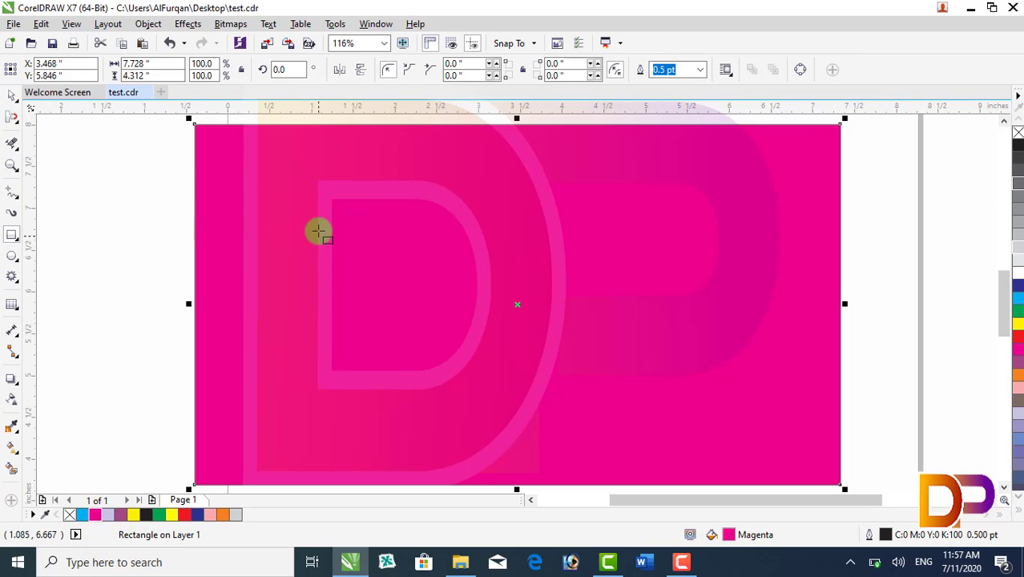
{"action": "scroll", "coordinate": [109, 153], "scroll_direction": "down", "scroll_amount": 2}
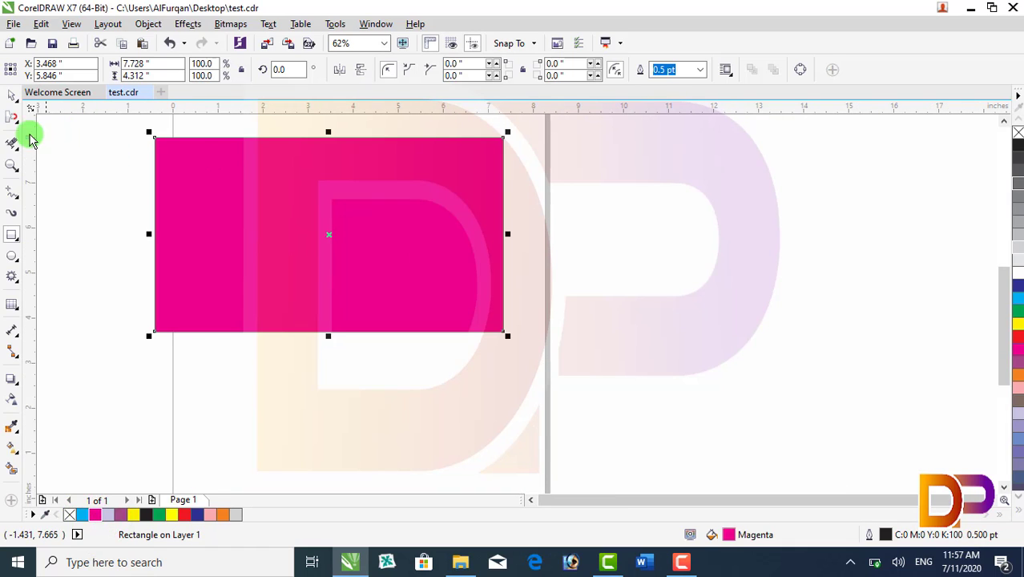
Use the Attract tool with a 3.0-inch nib and rate 50 to pull the rectangle's side edges into long outward points and distort its middle.
{"action": "left_click", "coordinate": [14, 120]}
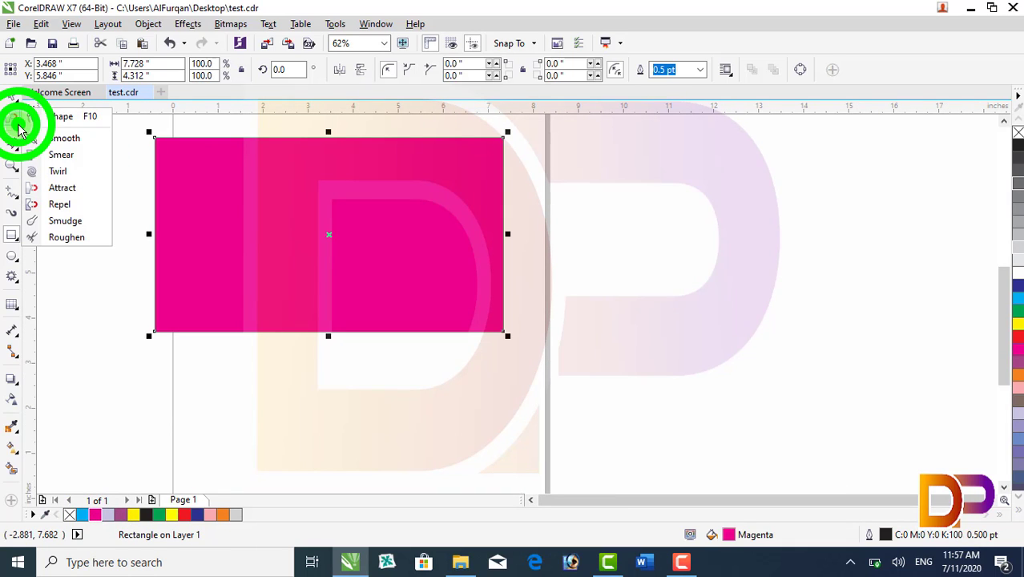
{"action": "left_click", "coordinate": [85, 192]}
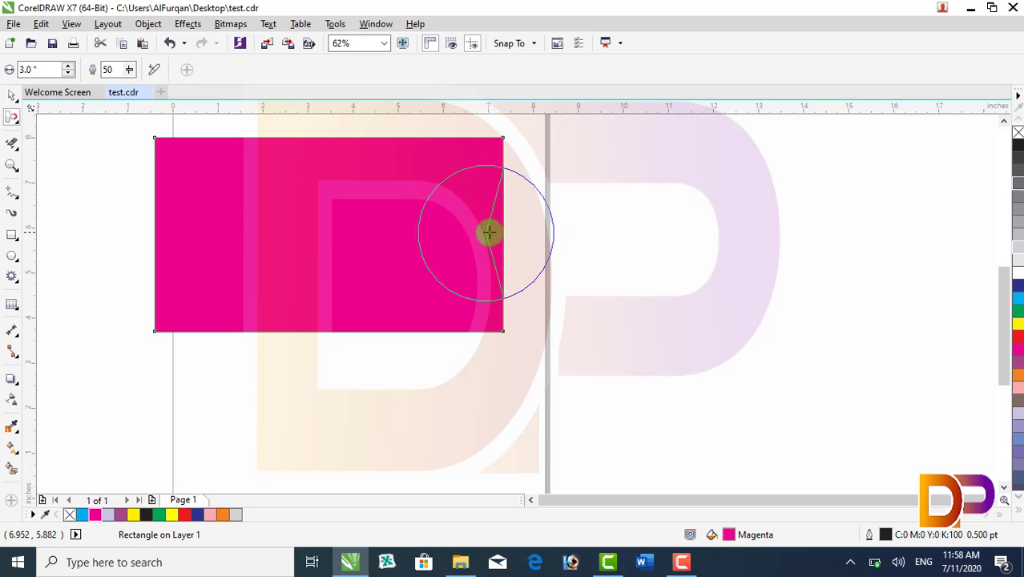
{"action": "left_click_drag", "start_coordinate": [512, 233], "coordinate": [718, 240]}
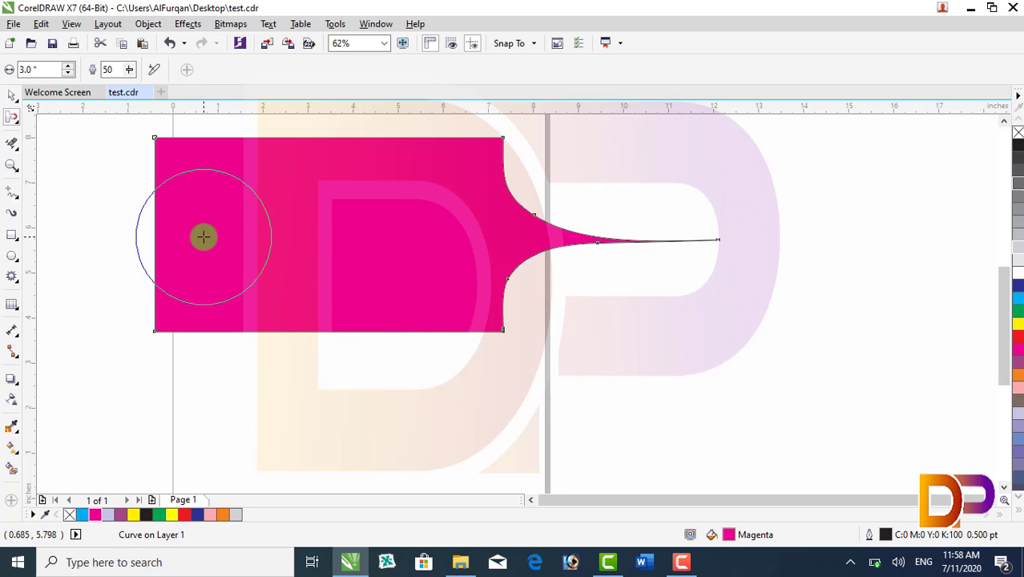
{"action": "left_click_drag", "start_coordinate": [204, 235], "coordinate": [4, 217]}
{"action": "mouse_move", "coordinate": [322, 355]}
{"action": "left_mouse_down"}
{"action": "mouse_move", "coordinate": [340, 171]}
{"action": "mouse_move", "coordinate": [339, 335]}
{"action": "mouse_move", "coordinate": [312, 490]}
{"action": "mouse_move", "coordinate": [348, 206]}
{"action": "left_mouse_up"}
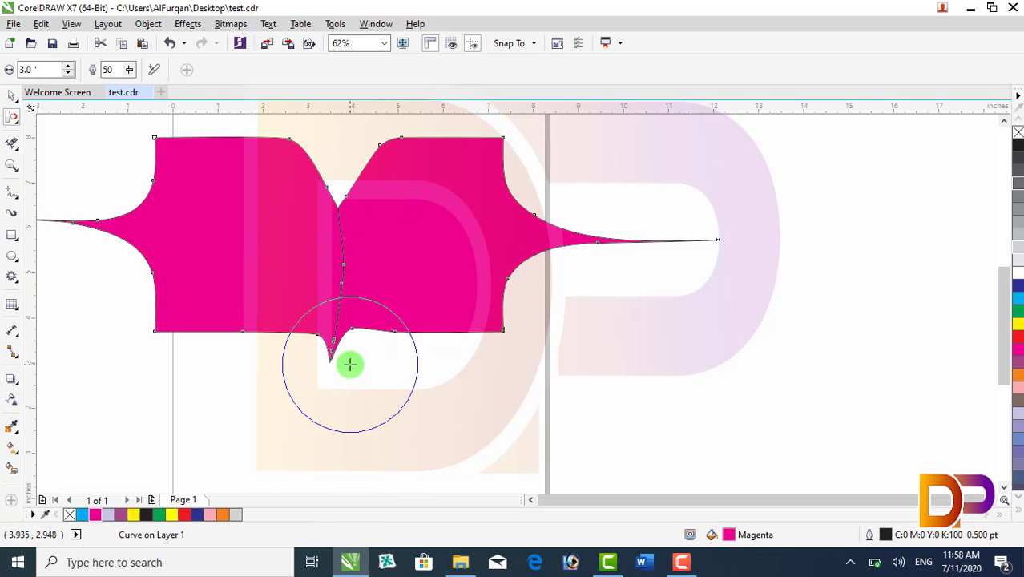
Undo the last attract stroke, reshape the middle again, and pull the lower edge's left part into a downward point.
{"action": "key", "text": "ctrl+z"}
{"action": "left_click_drag", "start_coordinate": [360, 283], "coordinate": [313, 227]}
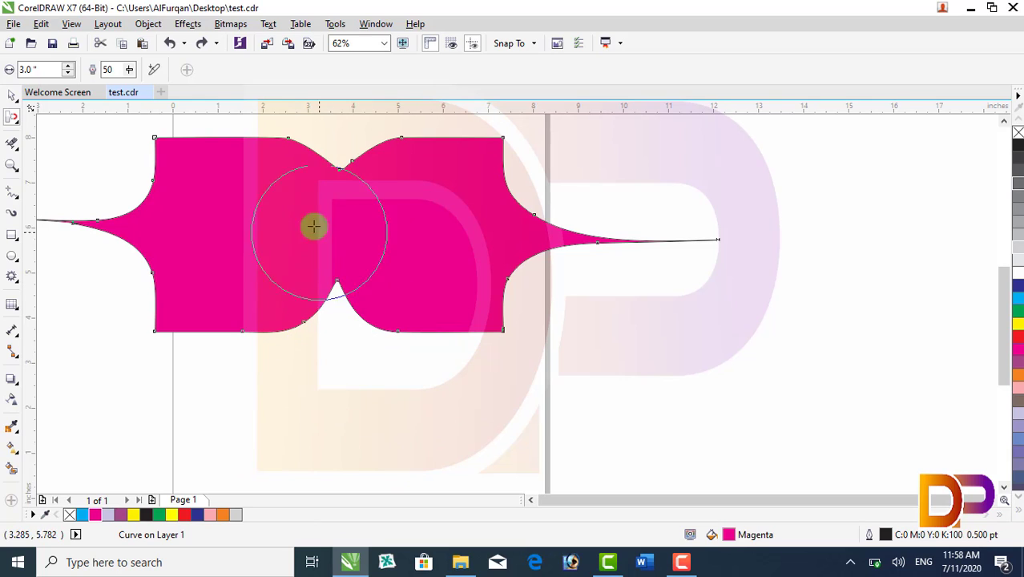
{"action": "left_click_drag", "start_coordinate": [242, 328], "coordinate": [275, 386]}
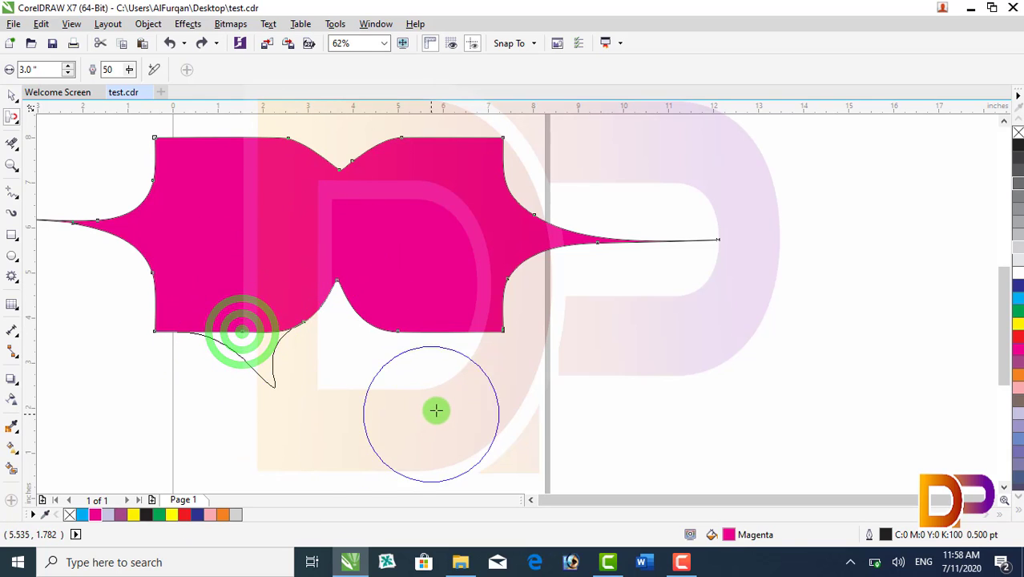
Turn on pen pressure for the Attract tool, try pulling the right spike up and outward, and undo that stroke.
{"action": "left_click", "coordinate": [150, 74]}
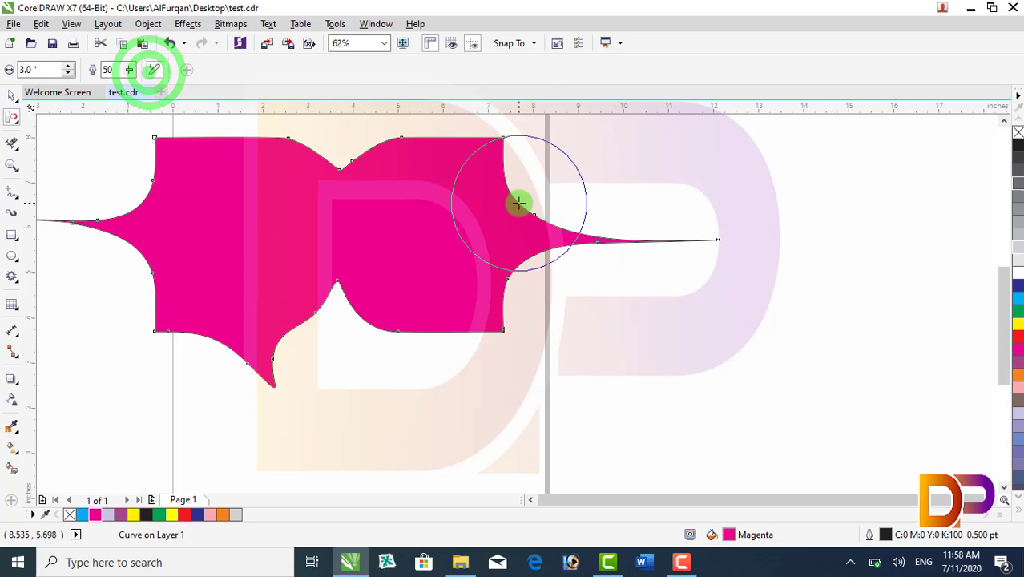
{"action": "mouse_move", "coordinate": [497, 213]}
{"action": "left_mouse_down"}
{"action": "mouse_move", "coordinate": [600, 175]}
{"action": "mouse_move", "coordinate": [711, 177]}
{"action": "mouse_move", "coordinate": [651, 171]}
{"action": "left_mouse_up"}
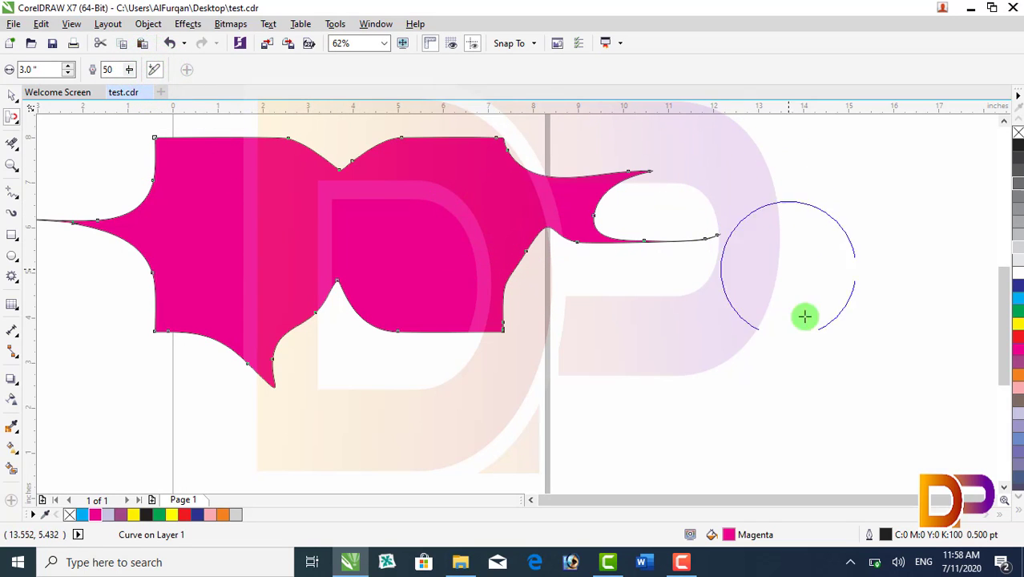
{"action": "key", "text": "ctrl+z"}
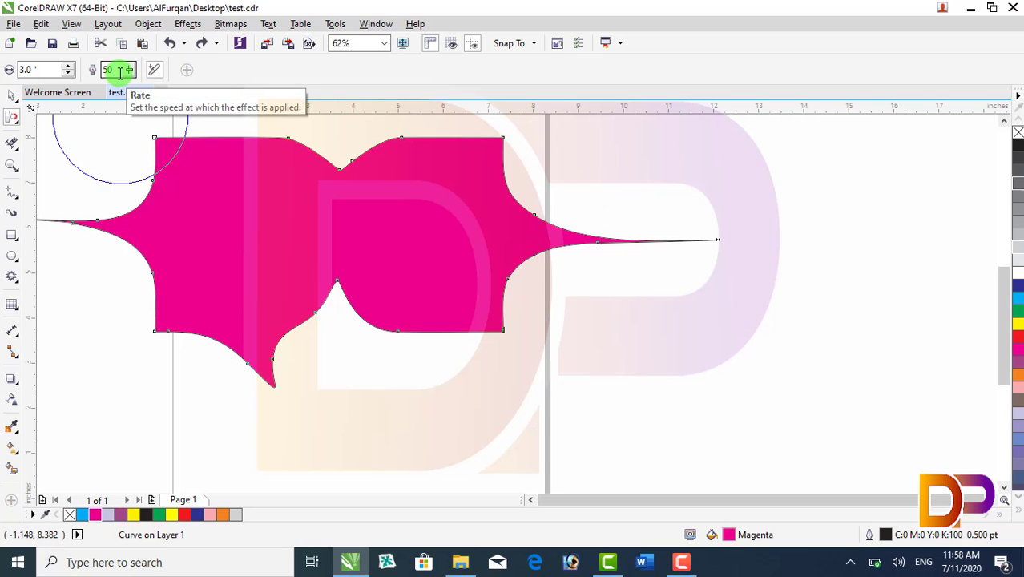
Set the attract rate to 100 and pull the shape's right side outward, once downward and once upward.
{"action": "double_click", "coordinate": [120, 71]}
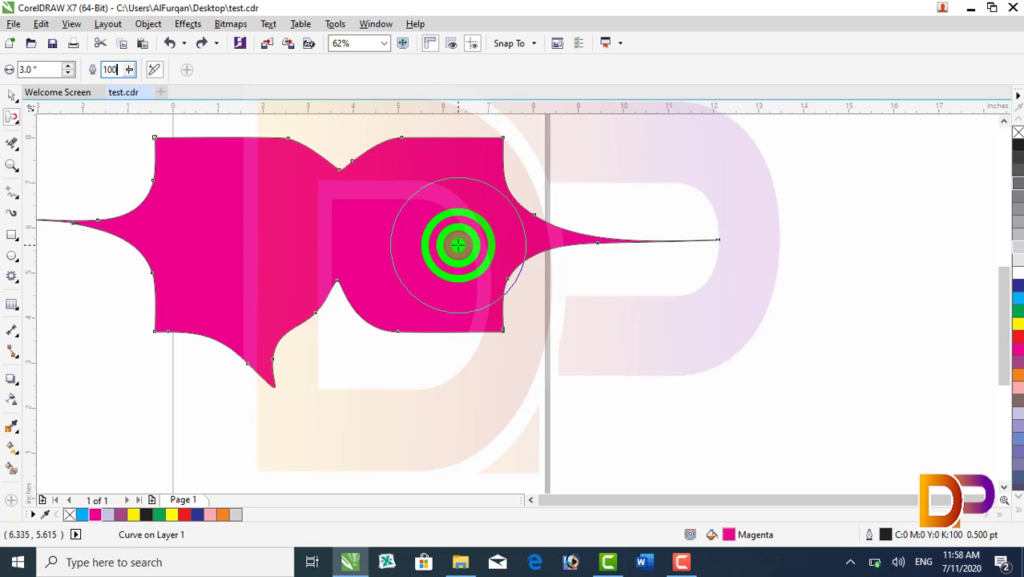
{"action": "left_click_drag", "start_coordinate": [458, 244], "coordinate": [595, 297]}
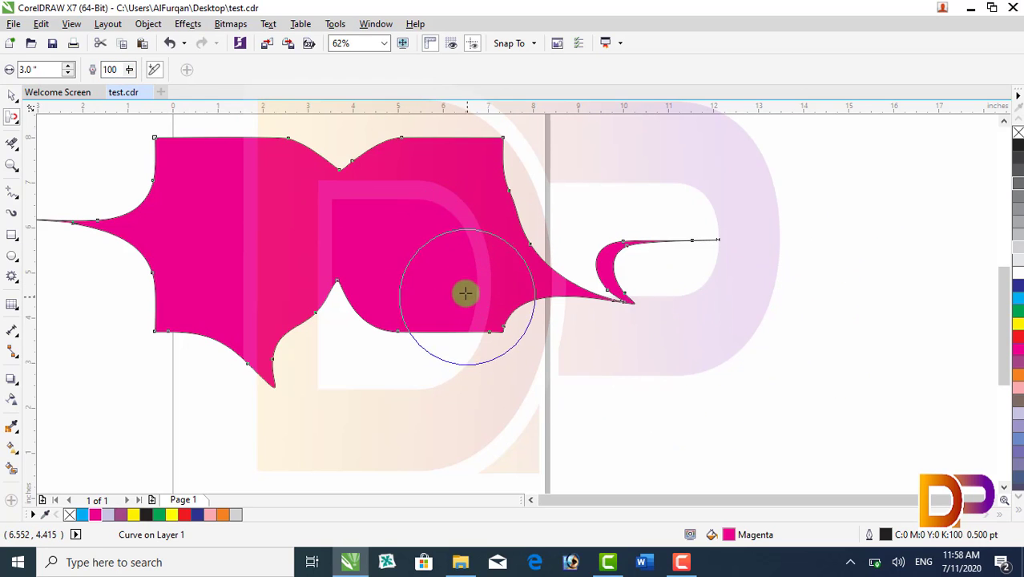
{"action": "left_click_drag", "start_coordinate": [466, 293], "coordinate": [583, 167]}
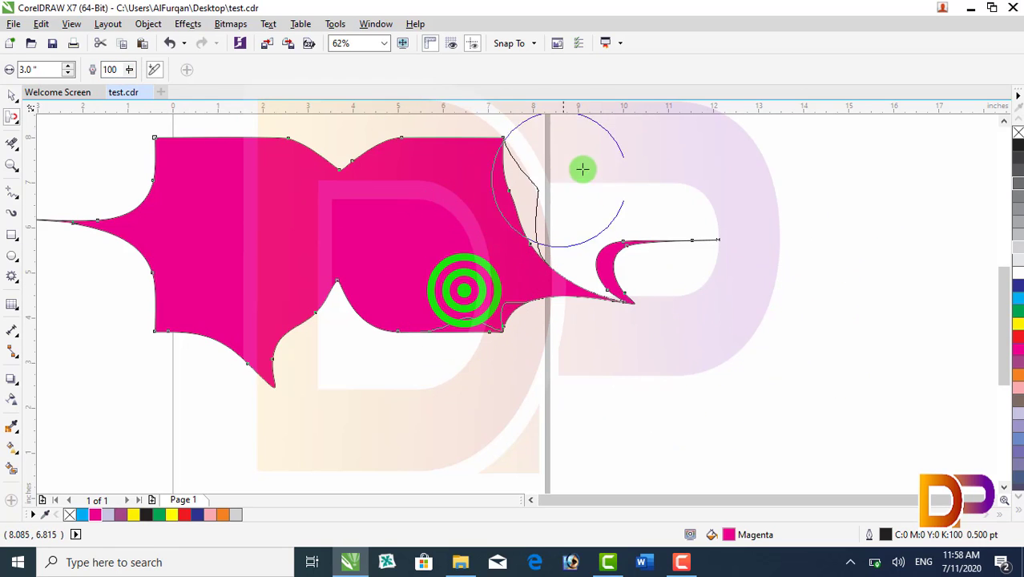
Set the attract rate to 10 and reshape the left half with strokes along its lower edge and toward its upper-left corner.
{"action": "left_click", "coordinate": [126, 71]}
{"action": "left_click", "coordinate": [123, 71]}
{"action": "left_click_drag", "start_coordinate": [122, 70], "coordinate": [102, 71]}
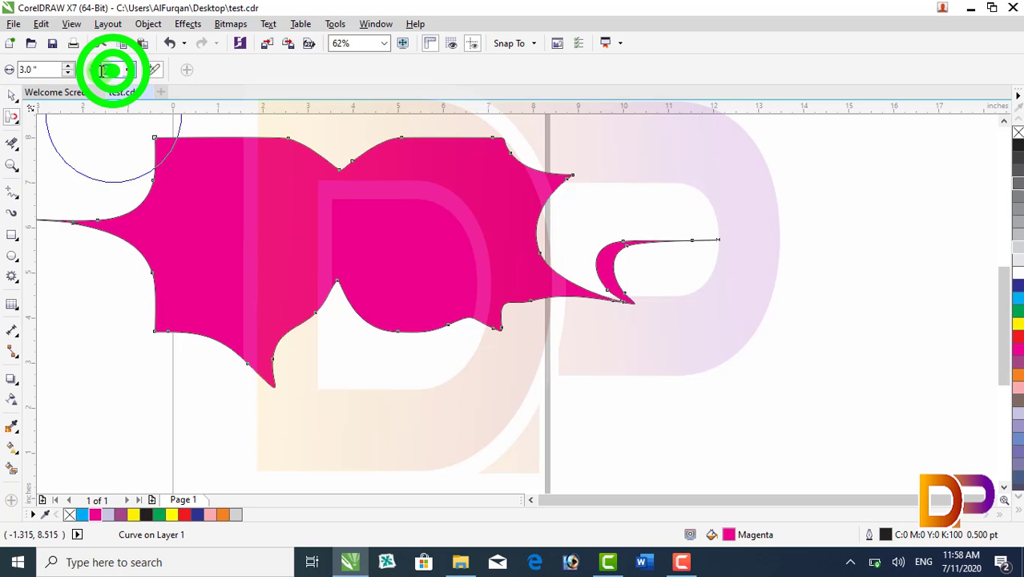
{"action": "type", "text": "10"}
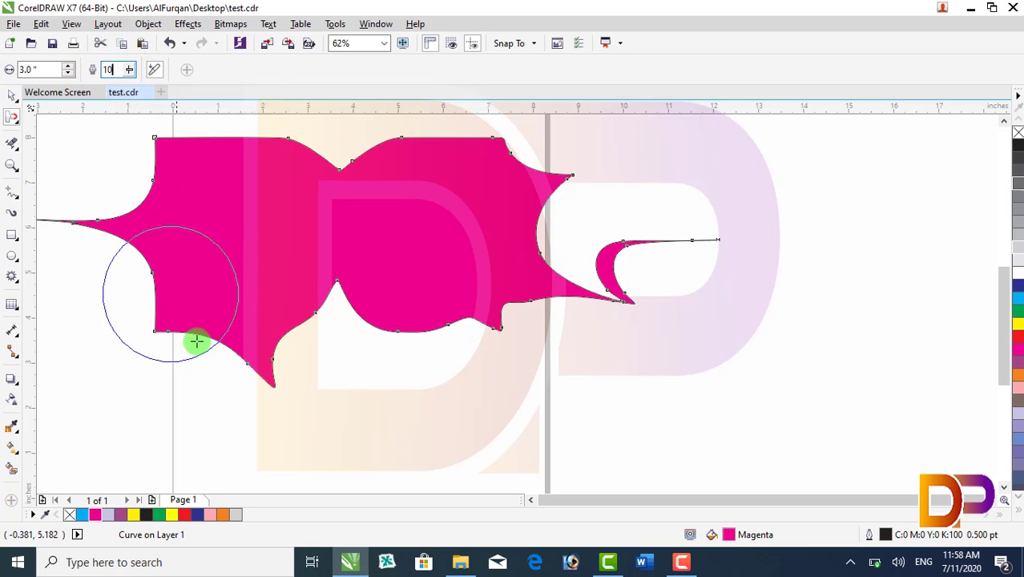
{"action": "left_click", "coordinate": [198, 310]}
{"action": "mouse_move", "coordinate": [195, 322]}
{"action": "left_mouse_down"}
{"action": "mouse_move", "coordinate": [177, 382]}
{"action": "mouse_move", "coordinate": [188, 414]}
{"action": "mouse_move", "coordinate": [187, 309]}
{"action": "mouse_move", "coordinate": [110, 290]}
{"action": "mouse_move", "coordinate": [73, 308]}
{"action": "mouse_move", "coordinate": [179, 274]}
{"action": "mouse_move", "coordinate": [305, 335]}
{"action": "mouse_move", "coordinate": [334, 393]}
{"action": "mouse_move", "coordinate": [423, 386]}
{"action": "mouse_move", "coordinate": [389, 352]}
{"action": "left_mouse_up"}
{"action": "mouse_move", "coordinate": [284, 214]}
{"action": "left_mouse_down"}
{"action": "mouse_move", "coordinate": [165, 148]}
{"action": "mouse_move", "coordinate": [137, 206]}
{"action": "mouse_move", "coordinate": [282, 244]}
{"action": "mouse_move", "coordinate": [139, 129]}
{"action": "mouse_move", "coordinate": [151, 156]}
{"action": "mouse_move", "coordinate": [94, 113]}
{"action": "mouse_move", "coordinate": [45, 98]}
{"action": "left_mouse_up"}
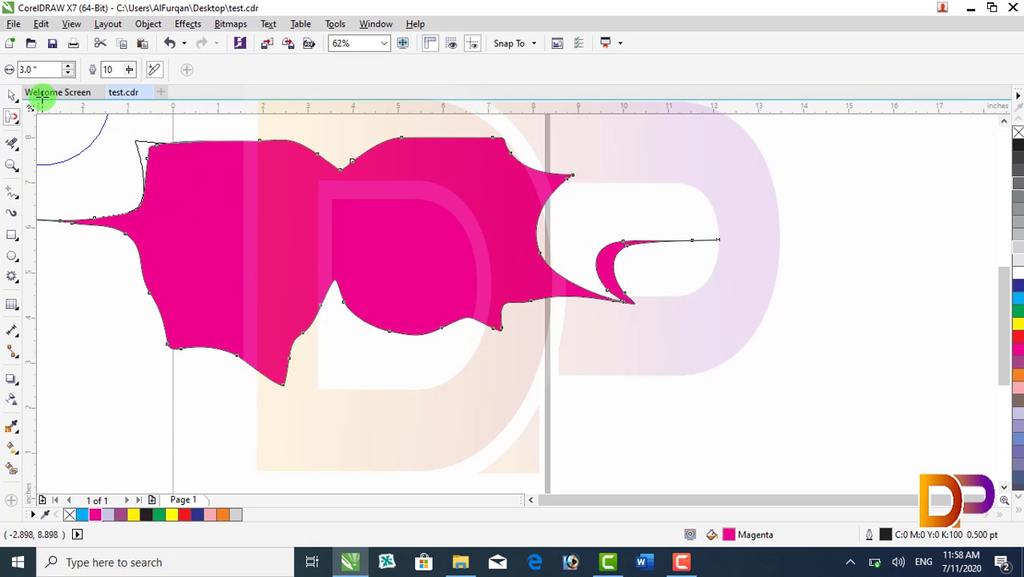
Set the attract rate to 86, dismiss the low-battery notification, and distort the shape's right half and lower point.
{"action": "left_click", "coordinate": [125, 71]}
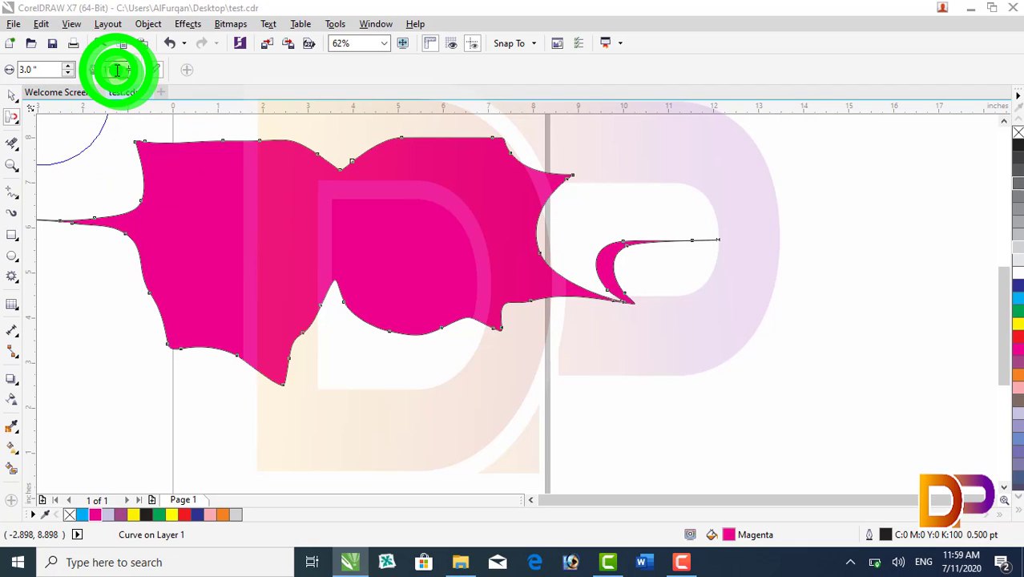
{"action": "left_click", "coordinate": [126, 71]}
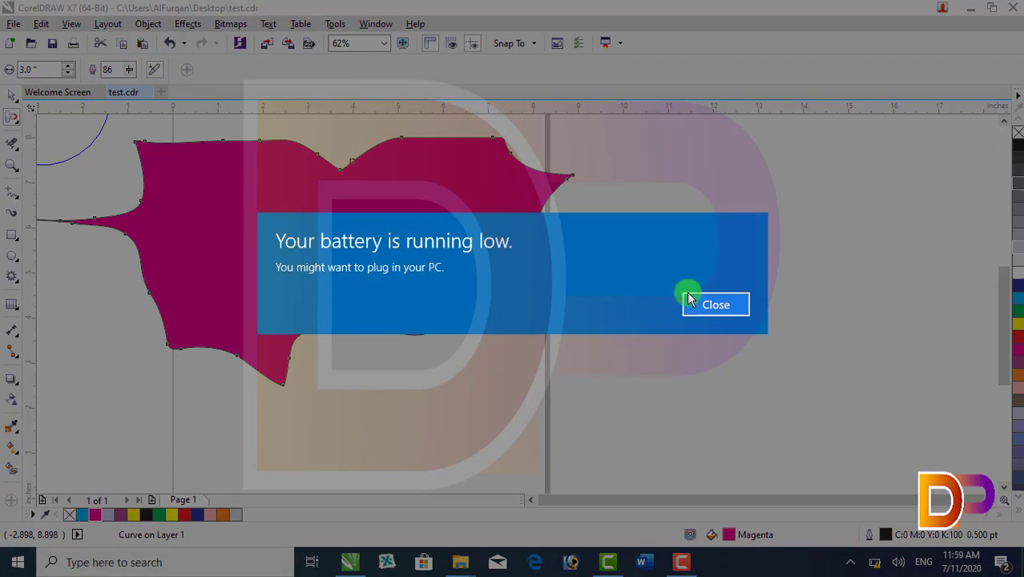
{"action": "left_click", "coordinate": [695, 304]}
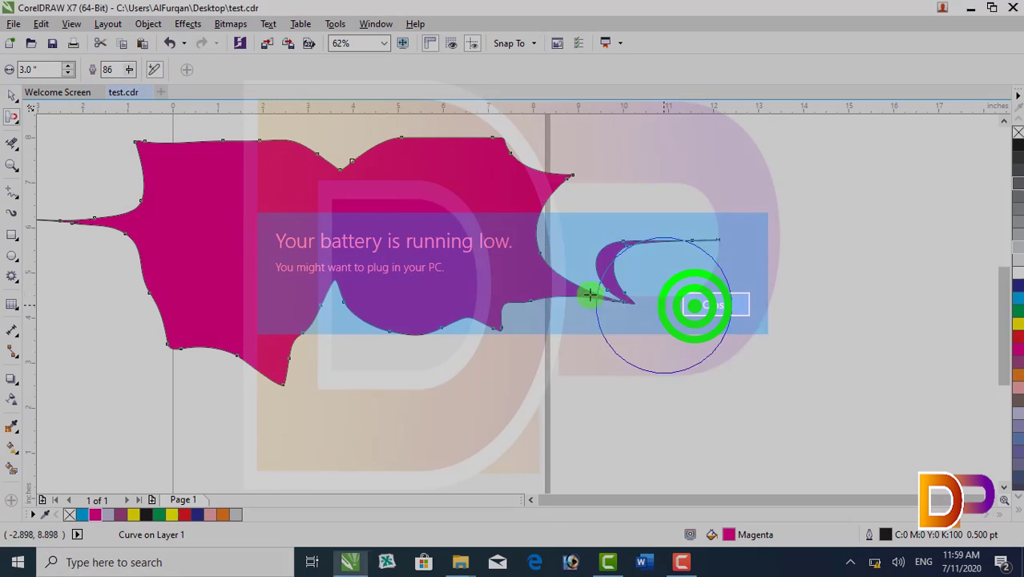
{"action": "mouse_move", "coordinate": [405, 235]}
{"action": "left_mouse_down"}
{"action": "mouse_move", "coordinate": [413, 195]}
{"action": "mouse_move", "coordinate": [485, 165]}
{"action": "mouse_move", "coordinate": [544, 156]}
{"action": "mouse_move", "coordinate": [591, 182]}
{"action": "mouse_move", "coordinate": [577, 215]}
{"action": "mouse_move", "coordinate": [424, 256]}
{"action": "mouse_move", "coordinate": [388, 317]}
{"action": "mouse_move", "coordinate": [387, 367]}
{"action": "mouse_move", "coordinate": [440, 395]}
{"action": "mouse_move", "coordinate": [522, 378]}
{"action": "mouse_move", "coordinate": [551, 344]}
{"action": "mouse_move", "coordinate": [538, 285]}
{"action": "mouse_move", "coordinate": [378, 249]}
{"action": "mouse_move", "coordinate": [308, 348]}
{"action": "mouse_move", "coordinate": [299, 405]}
{"action": "left_mouse_up"}
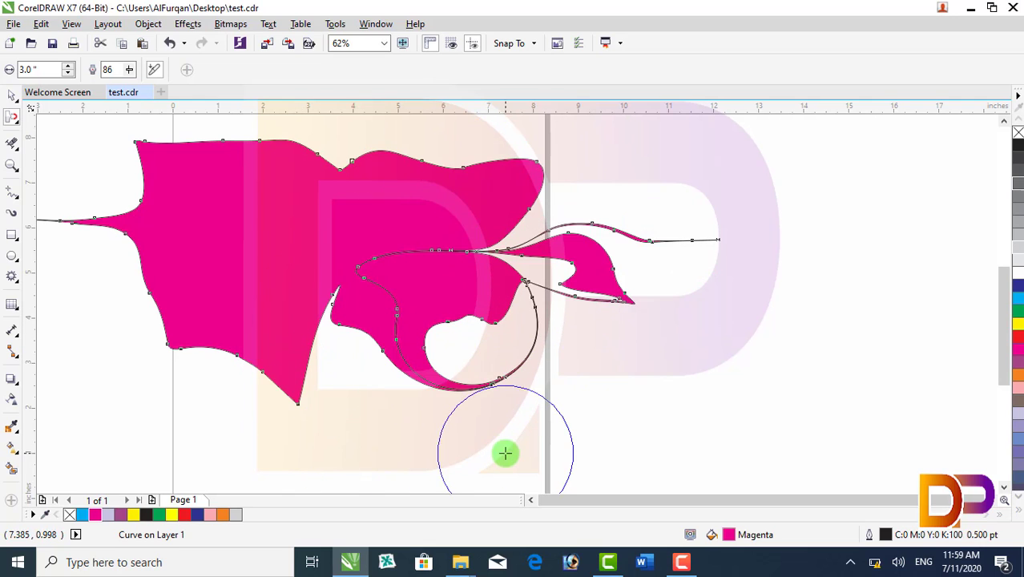
Delete the distorted magenta shape.
{"action": "left_click", "coordinate": [194, 256]}
{"action": "key", "text": "F10"}
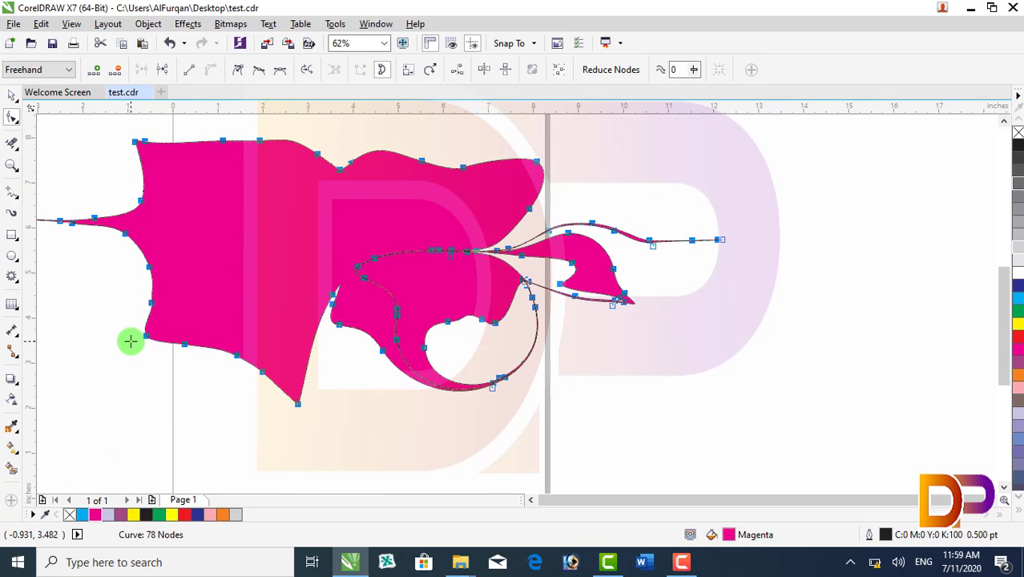
{"action": "key", "text": "Delete"}
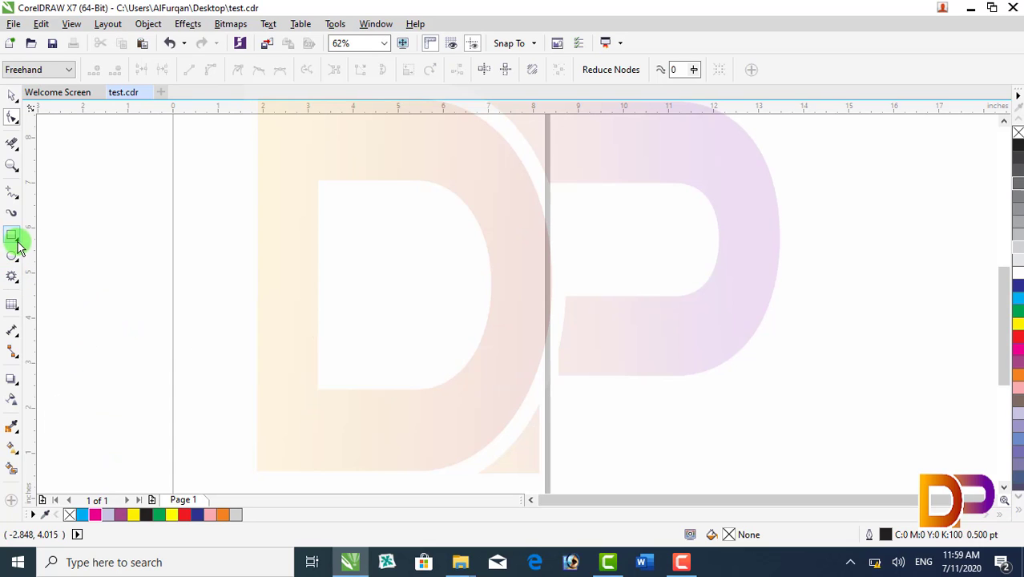
Draw a complex star about 4.97 by 4.57 inches and fill it with red.
{"action": "left_click", "coordinate": [17, 284]}
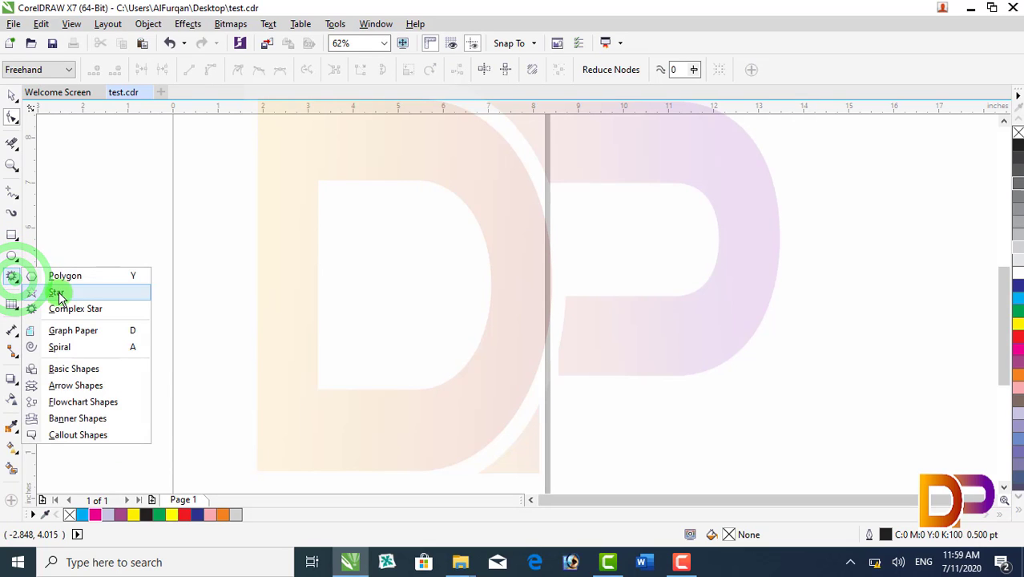
{"action": "left_click", "coordinate": [69, 316]}
{"action": "mouse_move", "coordinate": [193, 176]}
{"action": "left_mouse_down"}
{"action": "mouse_move", "coordinate": [287, 288]}
{"action": "mouse_move", "coordinate": [426, 393]}
{"action": "left_mouse_up"}
{"action": "left_click", "coordinate": [188, 514]}
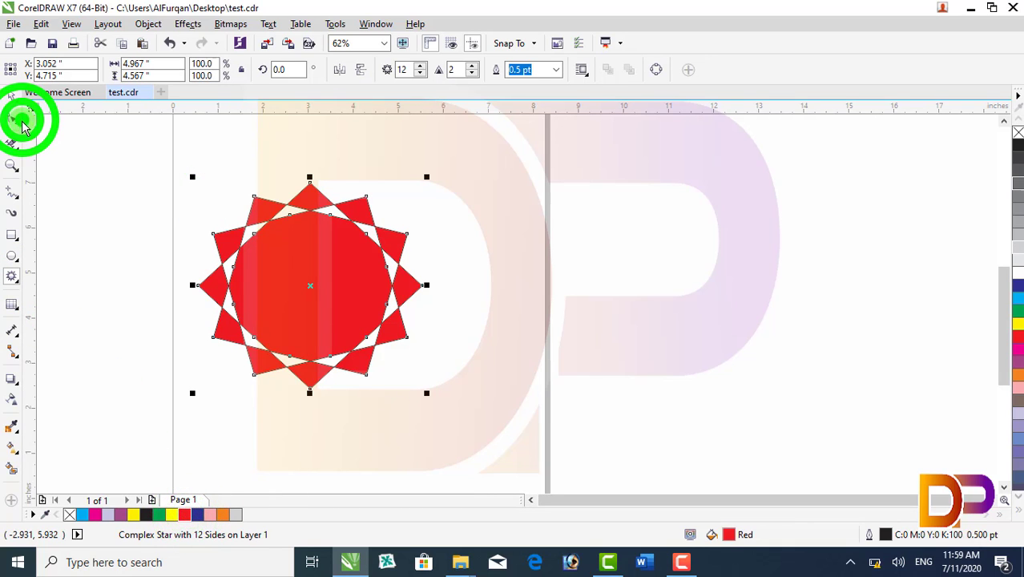
Use the Attract tool to pull the star's right and left sides outward into long points.
{"action": "left_click", "coordinate": [23, 124]}
{"action": "left_click", "coordinate": [41, 181]}
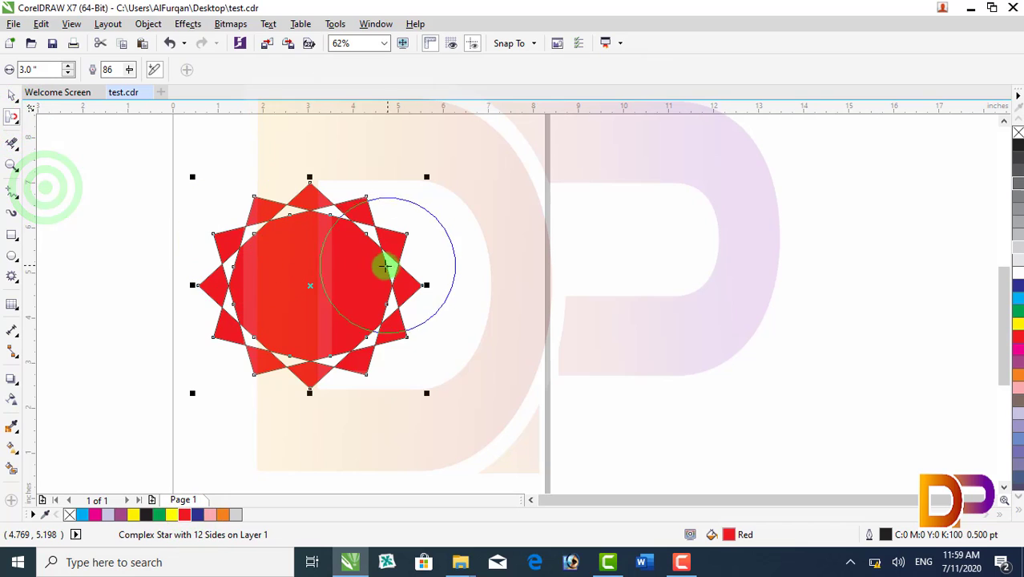
{"action": "left_click_drag", "start_coordinate": [385, 266], "coordinate": [478, 258]}
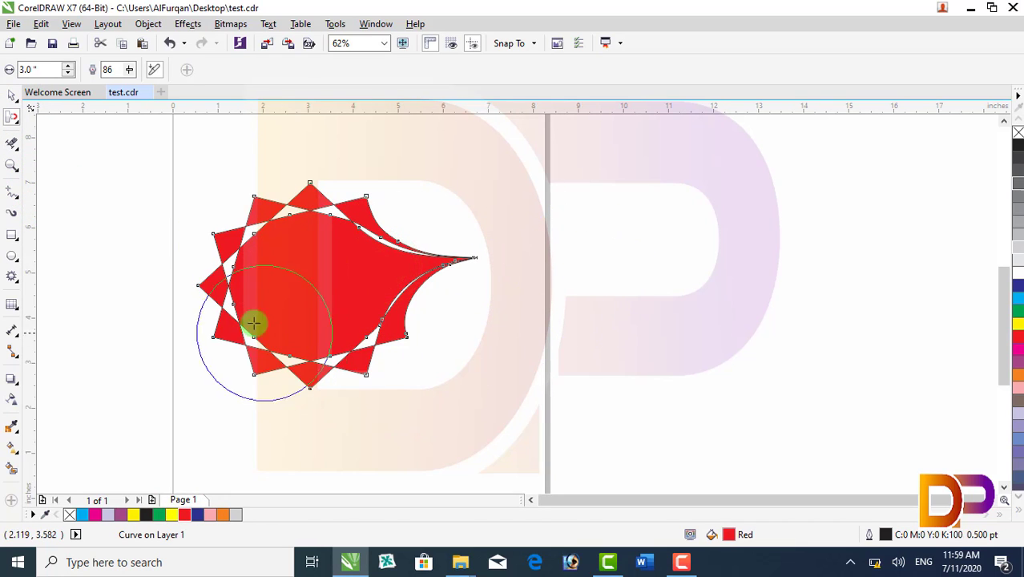
{"action": "left_click_drag", "start_coordinate": [233, 273], "coordinate": [91, 284]}
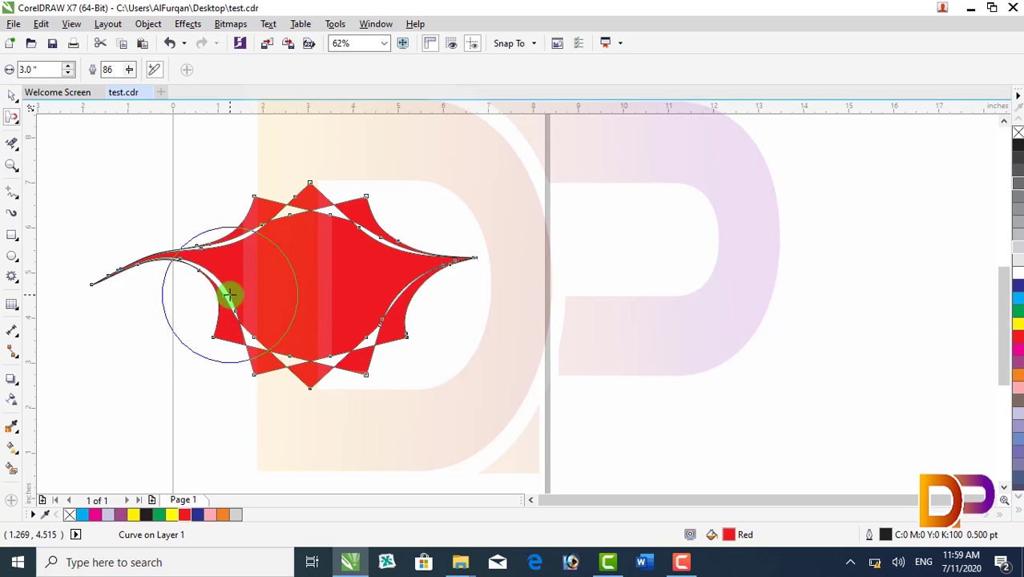
Undo a trial attract stroke on the star's lower left, and pull its lower-left and lowest points downward into curved tails.
{"action": "mouse_move", "coordinate": [238, 311]}
{"action": "left_mouse_down"}
{"action": "mouse_move", "coordinate": [115, 332]}
{"action": "mouse_move", "coordinate": [208, 423]}
{"action": "mouse_move", "coordinate": [243, 371]}
{"action": "left_mouse_up"}
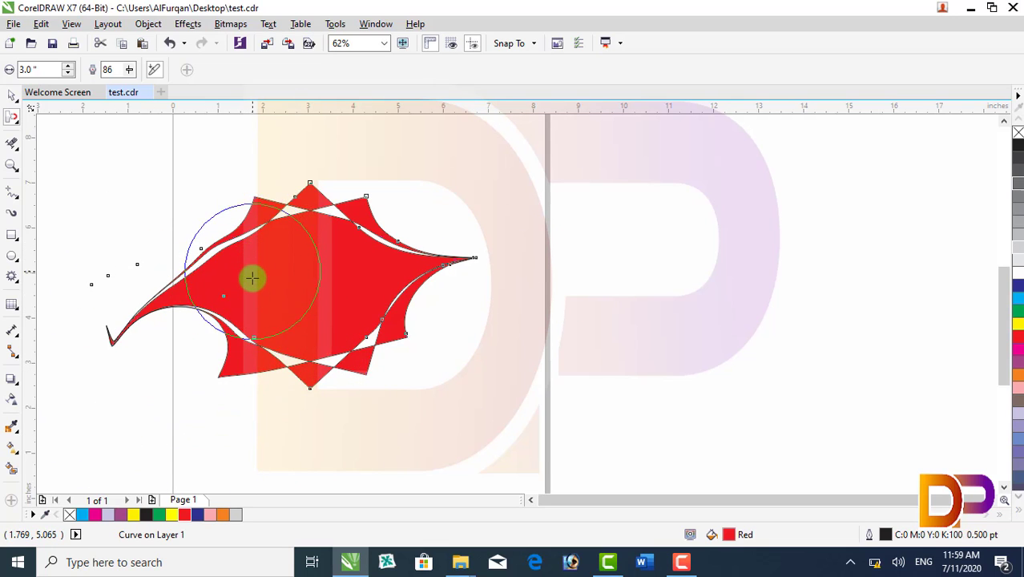
{"action": "key", "text": "ctrl+z"}
{"action": "mouse_move", "coordinate": [217, 335]}
{"action": "left_mouse_down"}
{"action": "mouse_move", "coordinate": [183, 414]}
{"action": "mouse_move", "coordinate": [230, 450]}
{"action": "left_mouse_up"}
{"action": "mouse_move", "coordinate": [321, 373]}
{"action": "left_mouse_down"}
{"action": "mouse_move", "coordinate": [299, 433]}
{"action": "mouse_move", "coordinate": [383, 473]}
{"action": "left_mouse_up"}
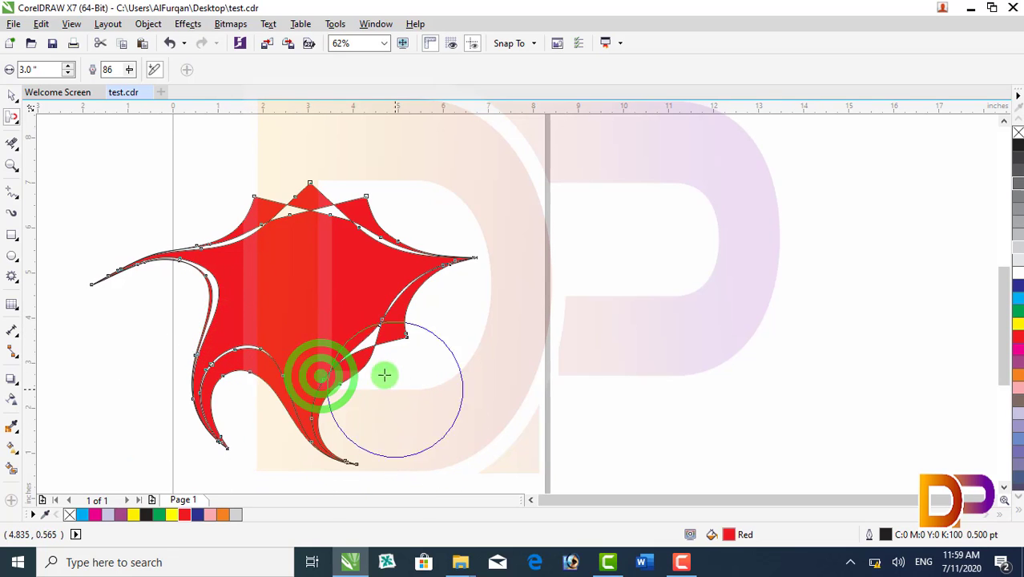
Distort the star's lower-right, right and upper-right parts with further attract strokes.
{"action": "mouse_move", "coordinate": [374, 337]}
{"action": "left_mouse_down"}
{"action": "mouse_move", "coordinate": [431, 421]}
{"action": "mouse_move", "coordinate": [525, 349]}
{"action": "left_mouse_up"}
{"action": "mouse_move", "coordinate": [416, 286]}
{"action": "left_mouse_down"}
{"action": "mouse_move", "coordinate": [488, 333]}
{"action": "mouse_move", "coordinate": [492, 253]}
{"action": "left_mouse_up"}
{"action": "mouse_move", "coordinate": [354, 240]}
{"action": "left_mouse_down"}
{"action": "mouse_move", "coordinate": [370, 260]}
{"action": "mouse_move", "coordinate": [366, 246]}
{"action": "mouse_move", "coordinate": [343, 279]}
{"action": "mouse_move", "coordinate": [238, 343]}
{"action": "mouse_move", "coordinate": [197, 354]}
{"action": "left_mouse_up"}
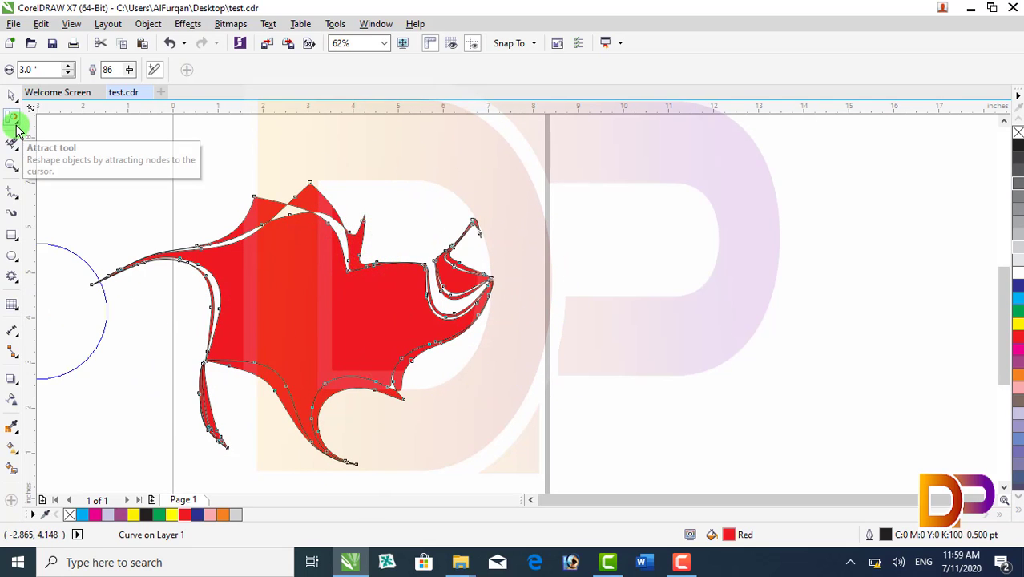
Delete the distorted star and draw a rectangle about 5.33 by 2.97 inches filled with blue.
{"action": "key", "text": "Delete"}
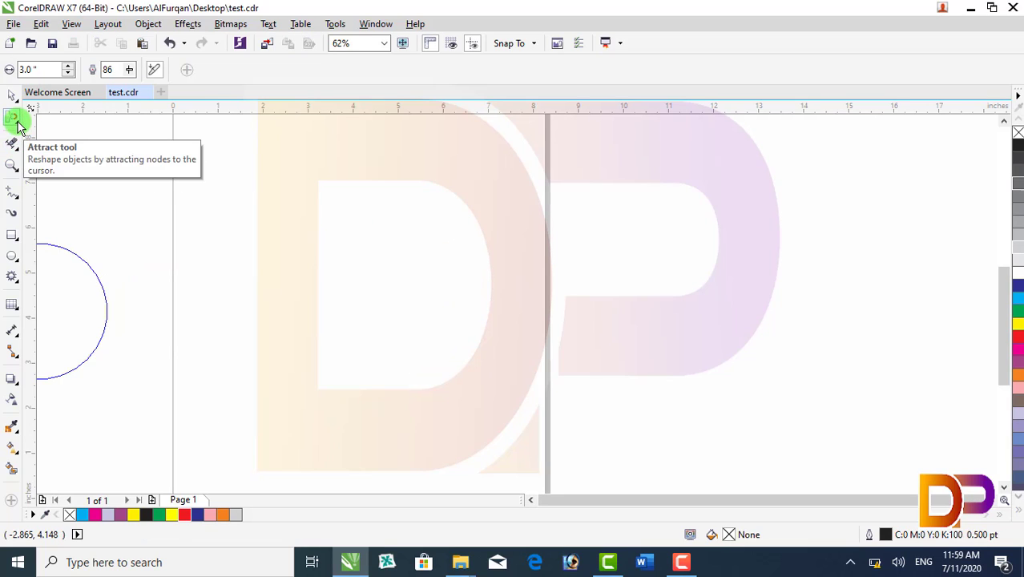
{"action": "left_click", "coordinate": [20, 241]}
{"action": "left_click", "coordinate": [57, 233]}
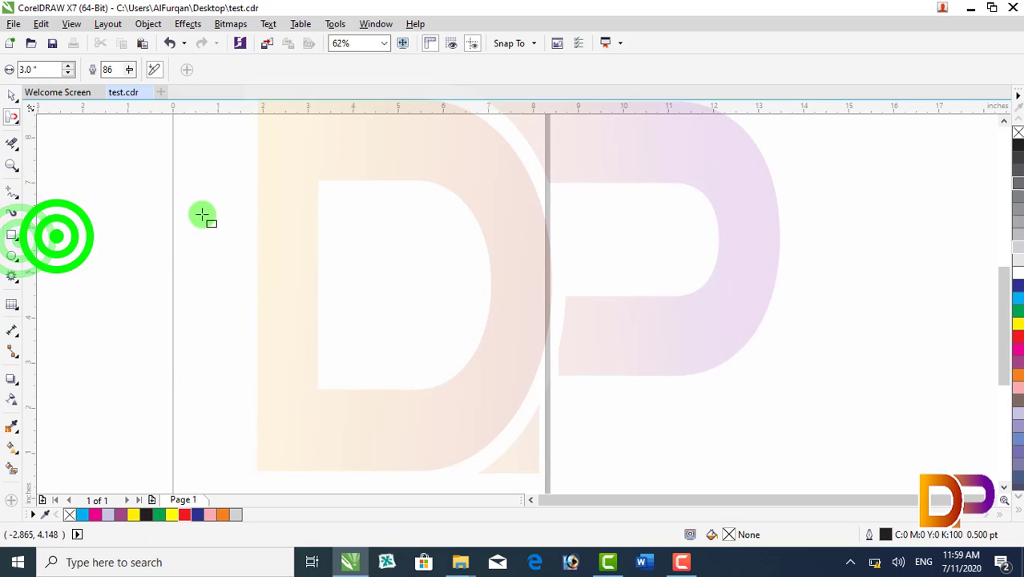
{"action": "left_click_drag", "start_coordinate": [247, 194], "coordinate": [487, 331]}
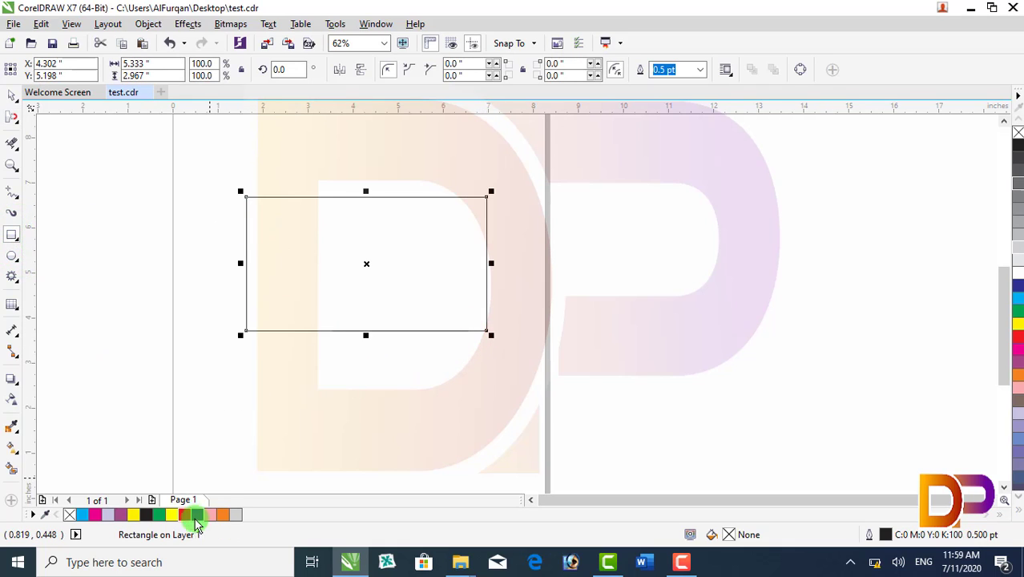
{"action": "left_click", "coordinate": [200, 516]}
{"action": "left_click", "coordinate": [15, 120]}
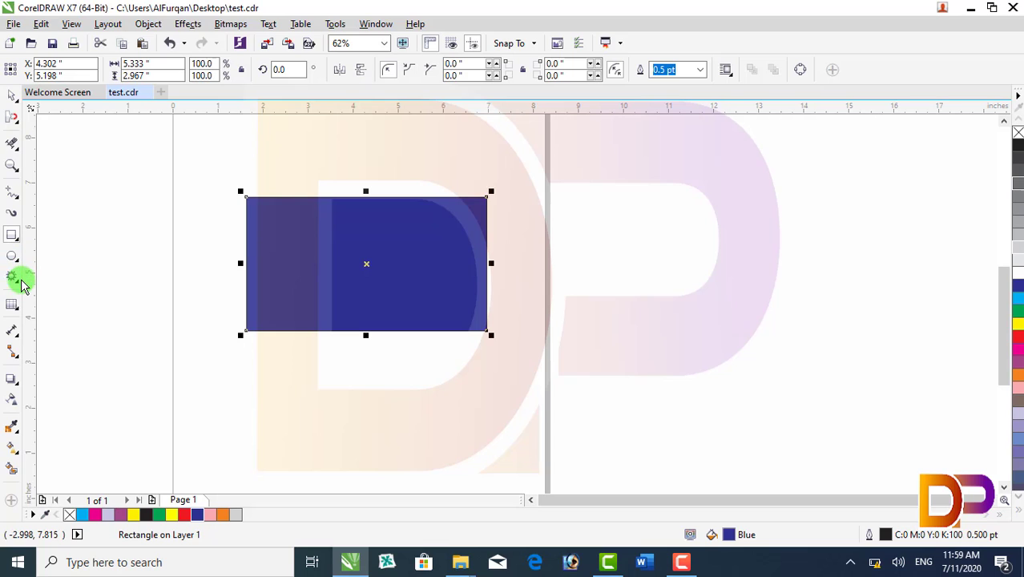
Draw a circle about 4.15 inches in diameter beside the blue rectangle and fill it with yellow.
{"action": "left_click", "coordinate": [37, 258]}
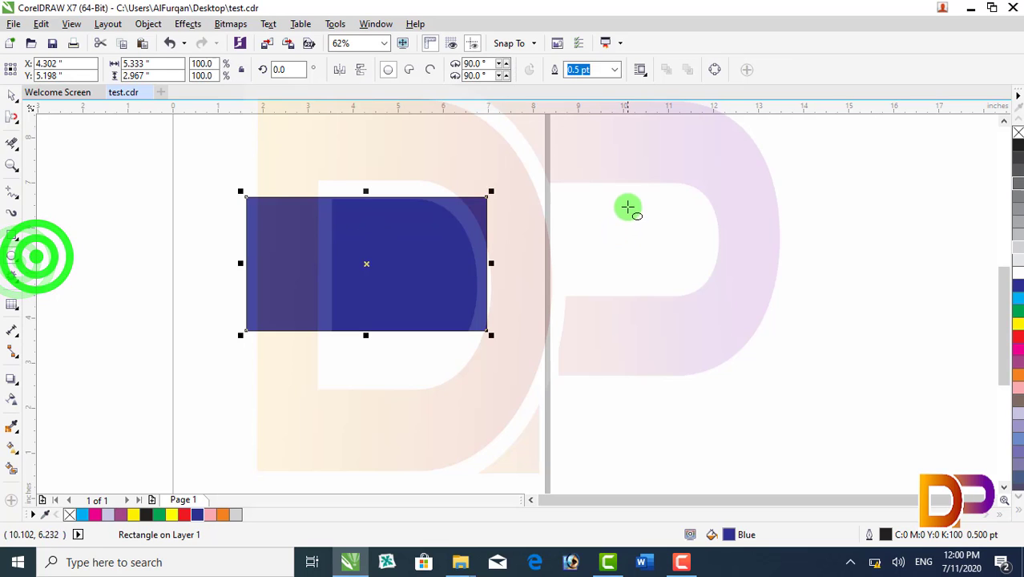
{"action": "left_click_drag", "start_coordinate": [624, 190], "coordinate": [809, 365]}
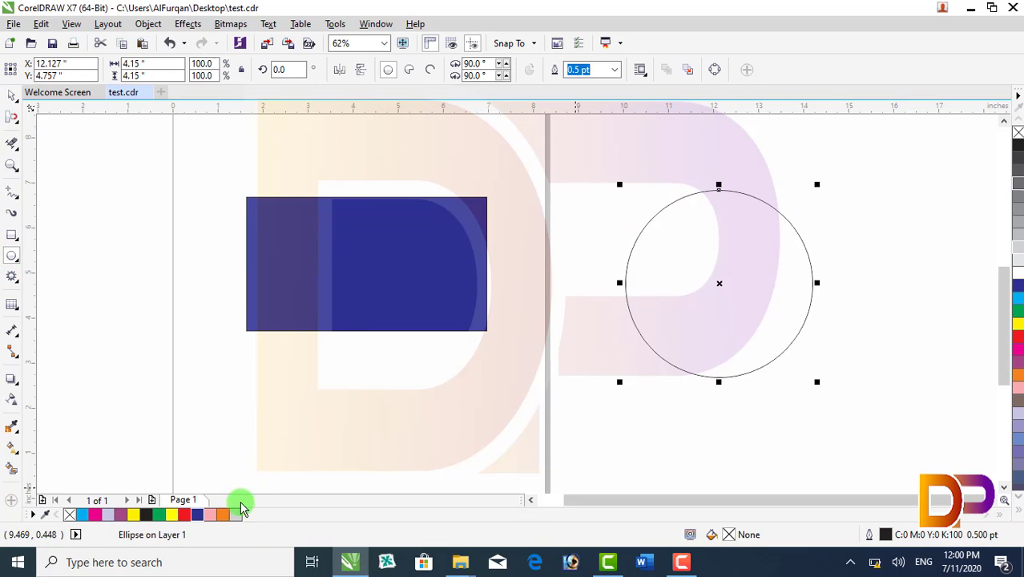
{"action": "left_click", "coordinate": [169, 519]}
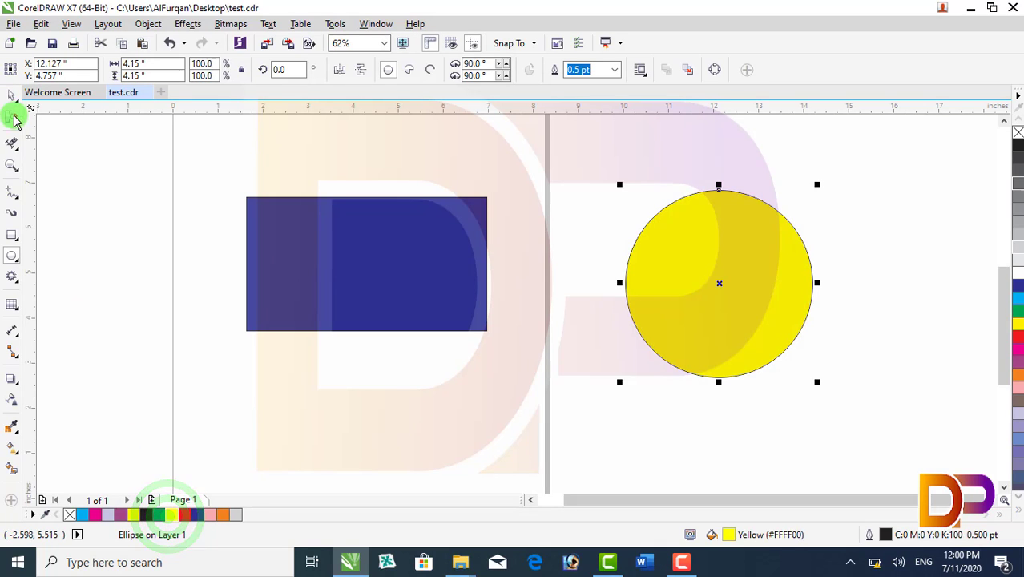
{"action": "left_click", "coordinate": [17, 127]}
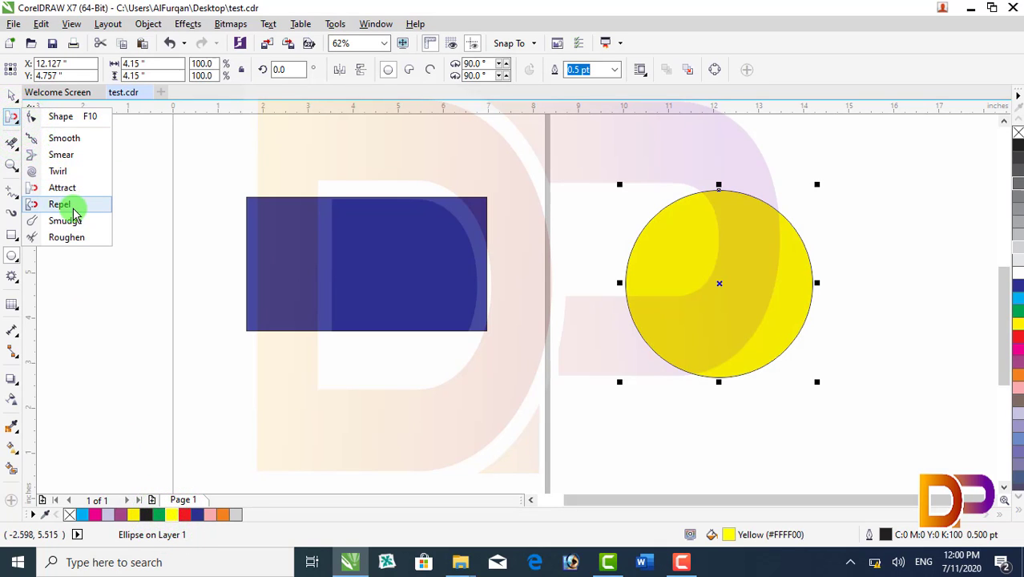
{"action": "left_click", "coordinate": [72, 208]}
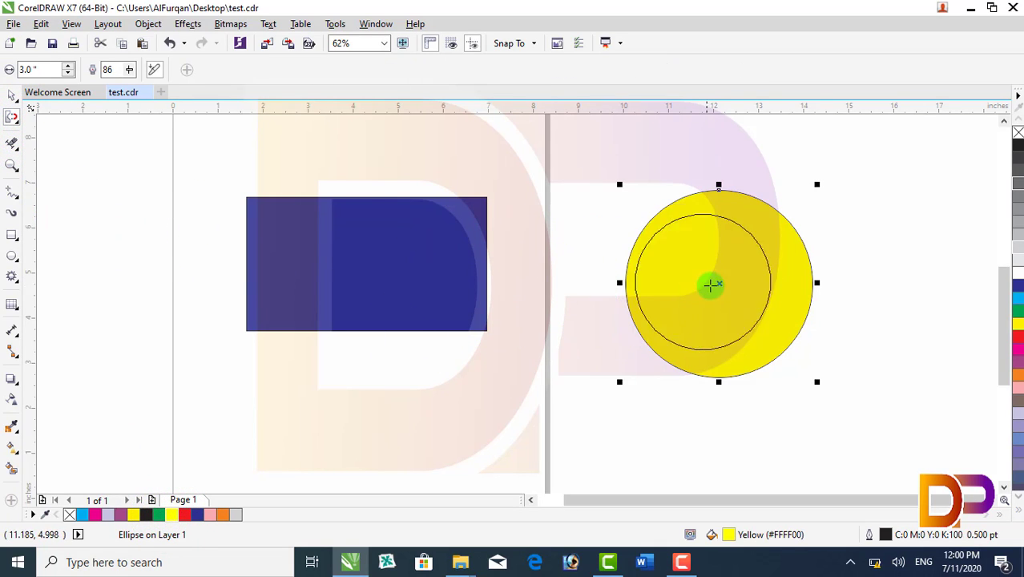
{"action": "left_click", "coordinate": [894, 278]}
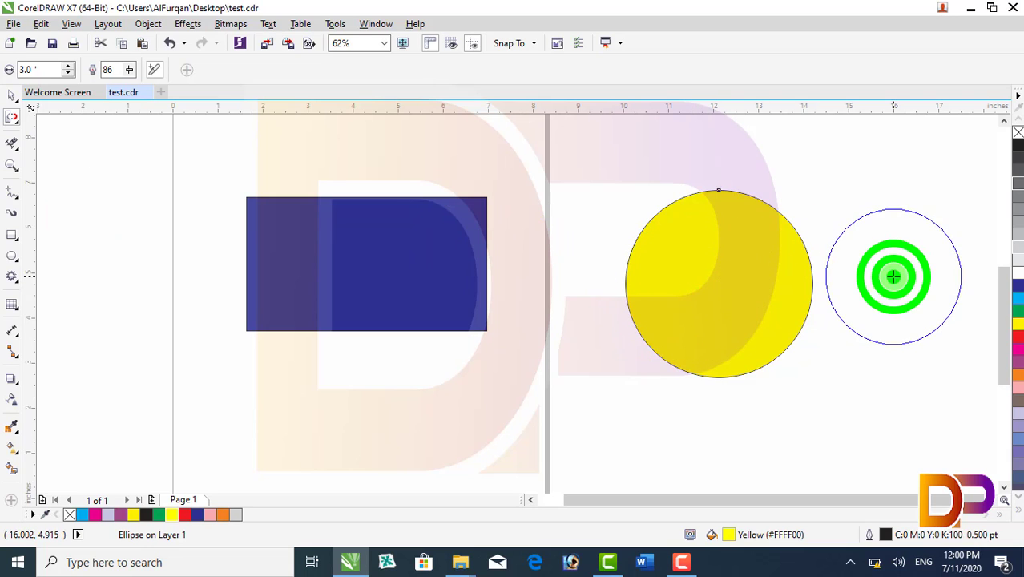
{"action": "left_click", "coordinate": [625, 280]}
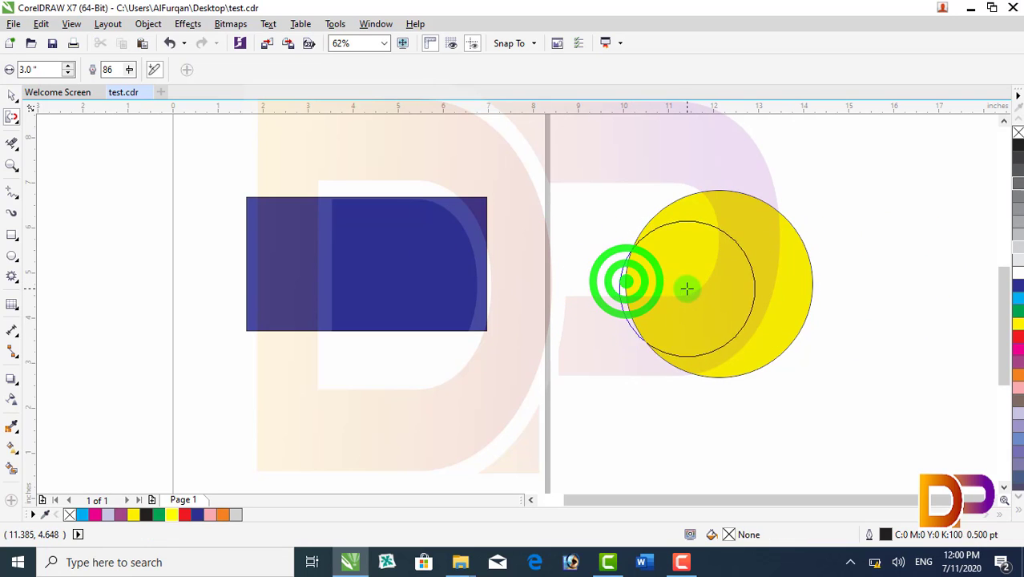
Use the Repel tool on the yellow circle to bulge its right and upper sides outward and push its lower part down and left.
{"action": "left_click", "coordinate": [12, 95]}
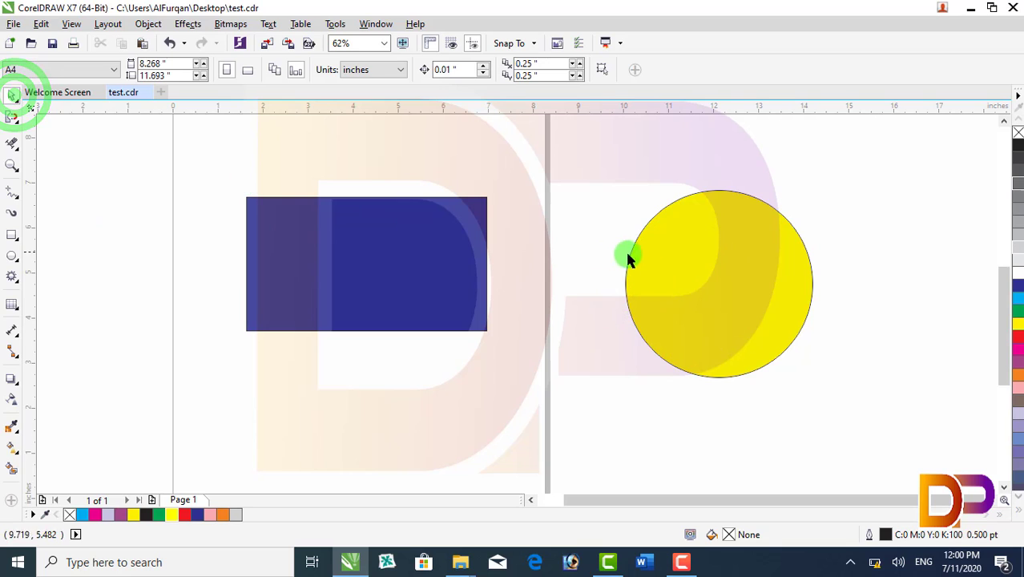
{"action": "left_click", "coordinate": [627, 258]}
{"action": "left_click", "coordinate": [12, 117]}
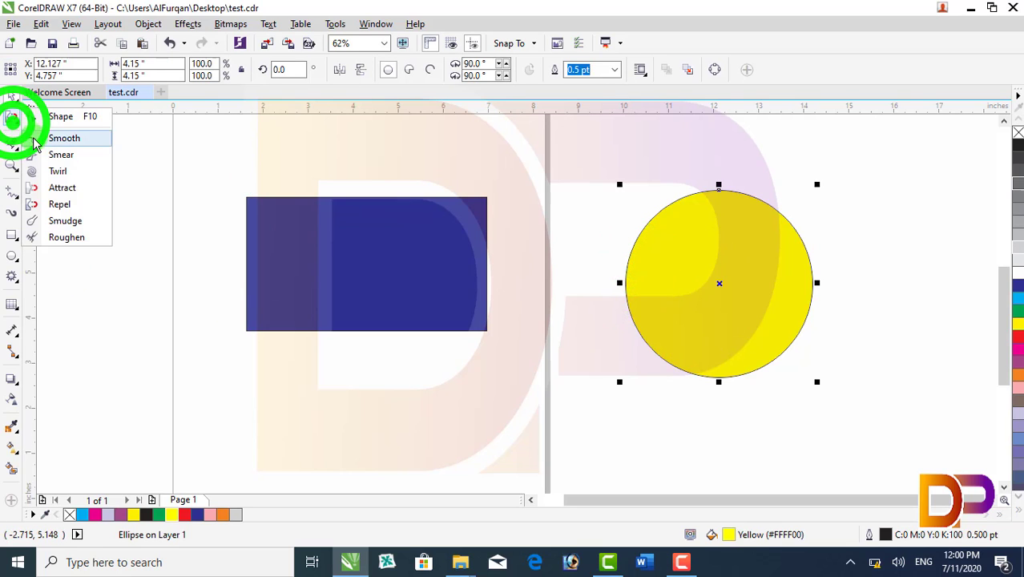
{"action": "left_click", "coordinate": [59, 204]}
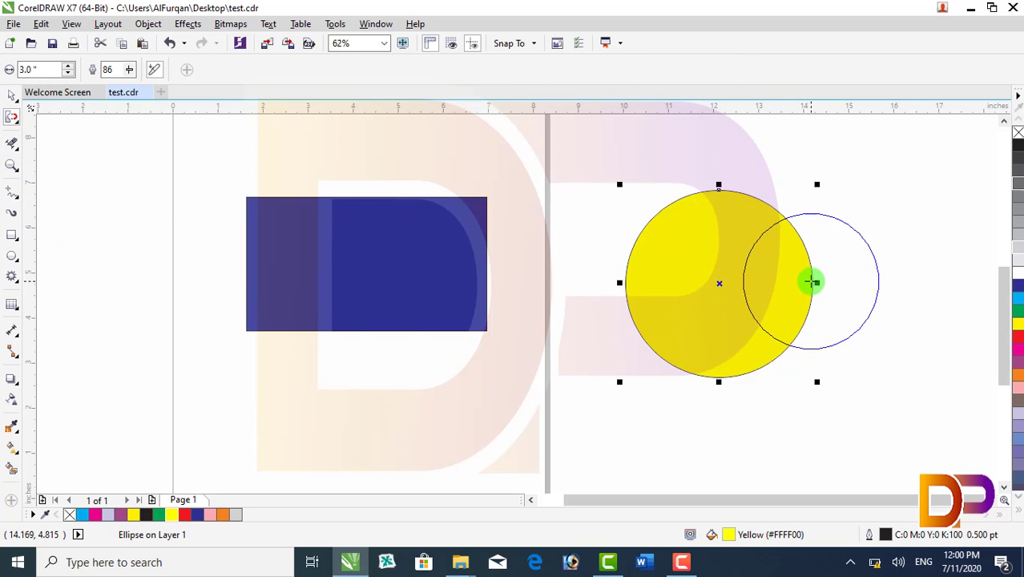
{"action": "left_click_drag", "start_coordinate": [812, 281], "coordinate": [710, 288]}
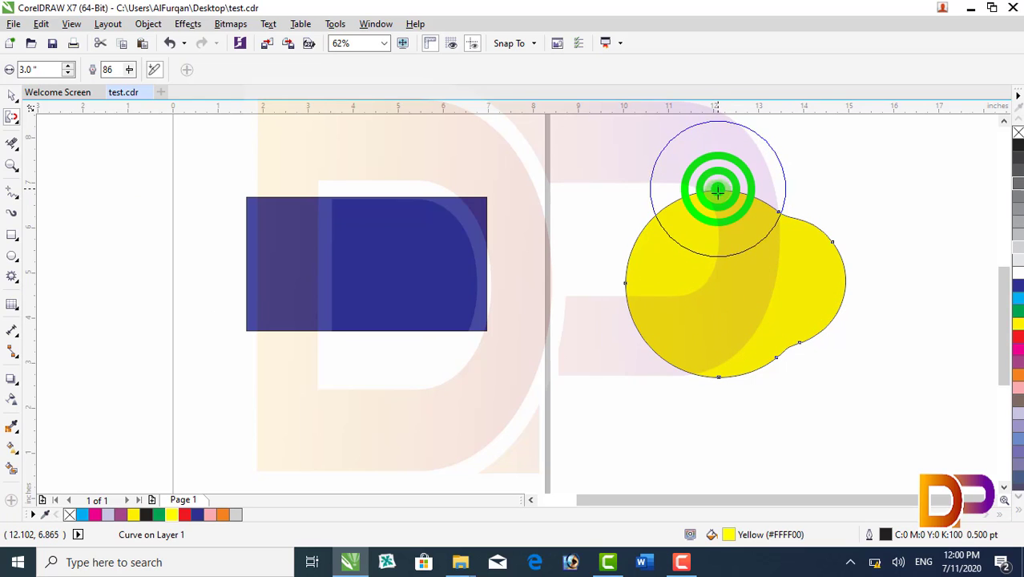
{"action": "left_click_drag", "start_coordinate": [718, 190], "coordinate": [725, 265]}
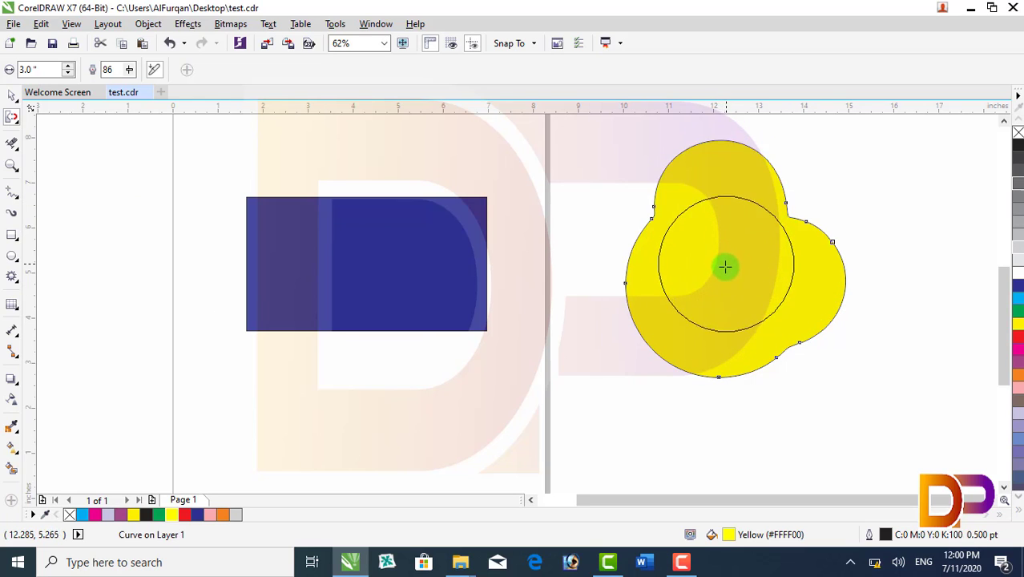
{"action": "mouse_move", "coordinate": [720, 383]}
{"action": "left_mouse_down"}
{"action": "mouse_move", "coordinate": [711, 338]}
{"action": "mouse_move", "coordinate": [718, 453]}
{"action": "mouse_move", "coordinate": [655, 451]}
{"action": "mouse_move", "coordinate": [592, 401]}
{"action": "mouse_move", "coordinate": [558, 305]}
{"action": "mouse_move", "coordinate": [505, 307]}
{"action": "left_mouse_up"}
Set the Repel nib size to 1.0 inch and make small bumps along the yellow shape's left, lower-right and upper-right edges.
{"action": "double_click", "coordinate": [53, 69]}
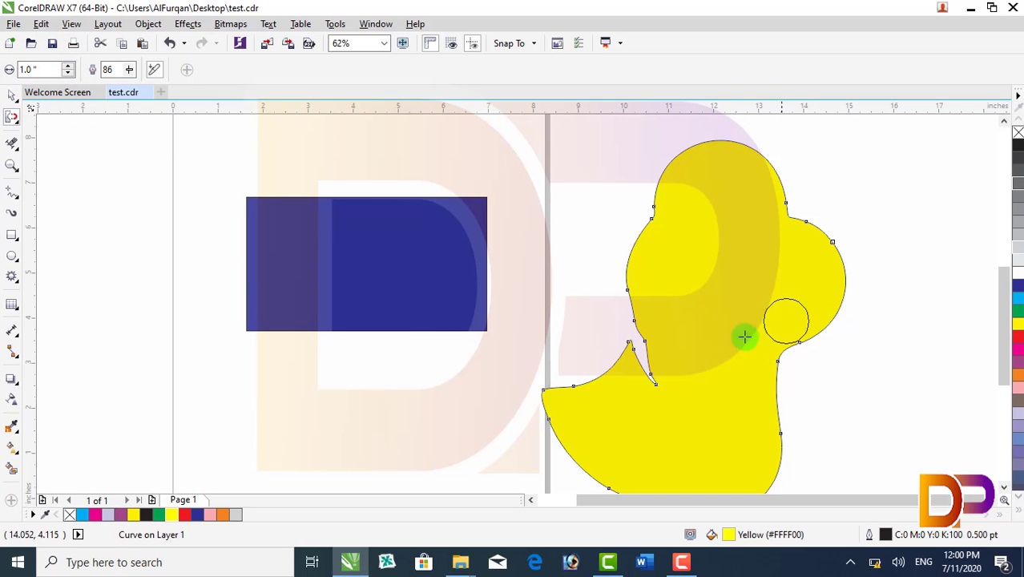
{"action": "left_click_drag", "start_coordinate": [603, 300], "coordinate": [607, 300]}
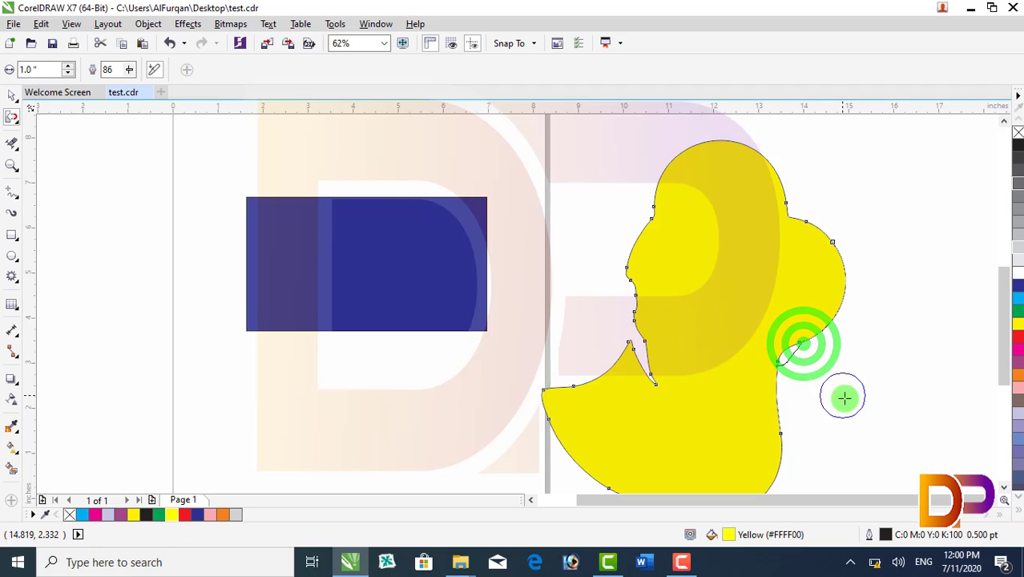
{"action": "left_click", "coordinate": [814, 325]}
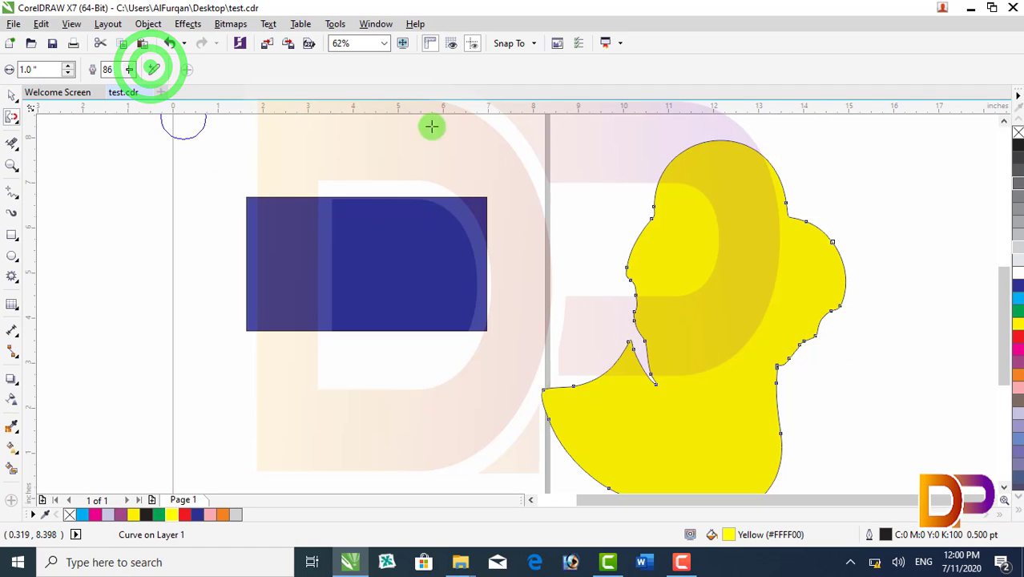
{"action": "left_click", "coordinate": [737, 198]}
{"action": "left_click", "coordinate": [789, 211]}
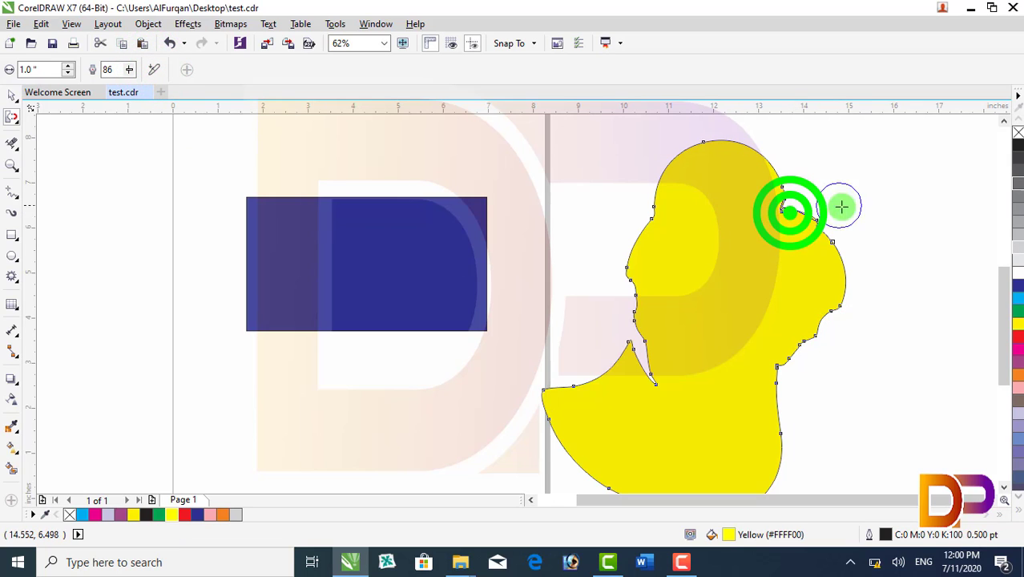
Select the blue rectangle and repel the middle of its left edge slightly outward.
{"action": "left_click", "coordinate": [389, 207]}
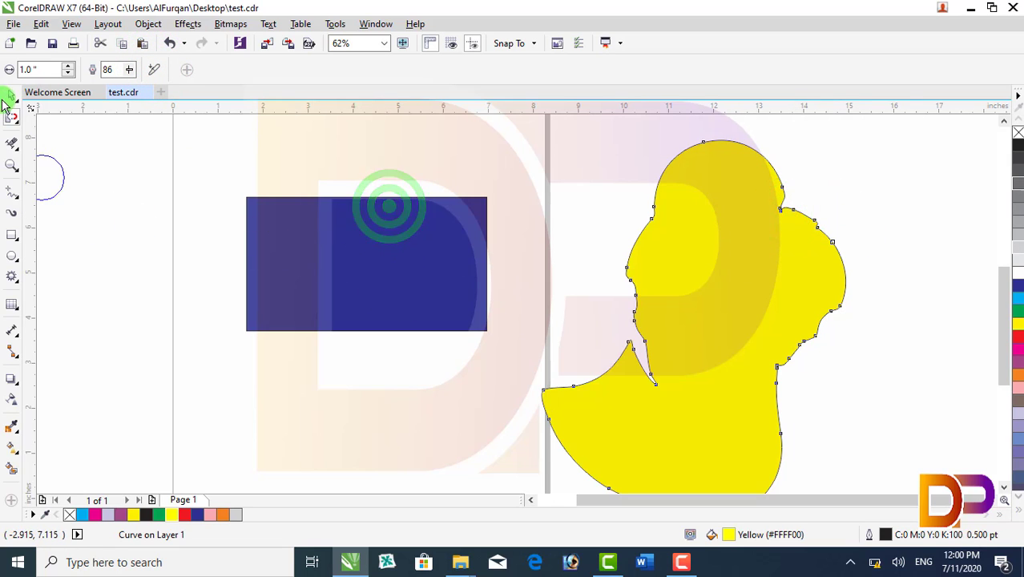
{"action": "left_click", "coordinate": [252, 236]}
{"action": "left_click", "coordinate": [16, 124]}
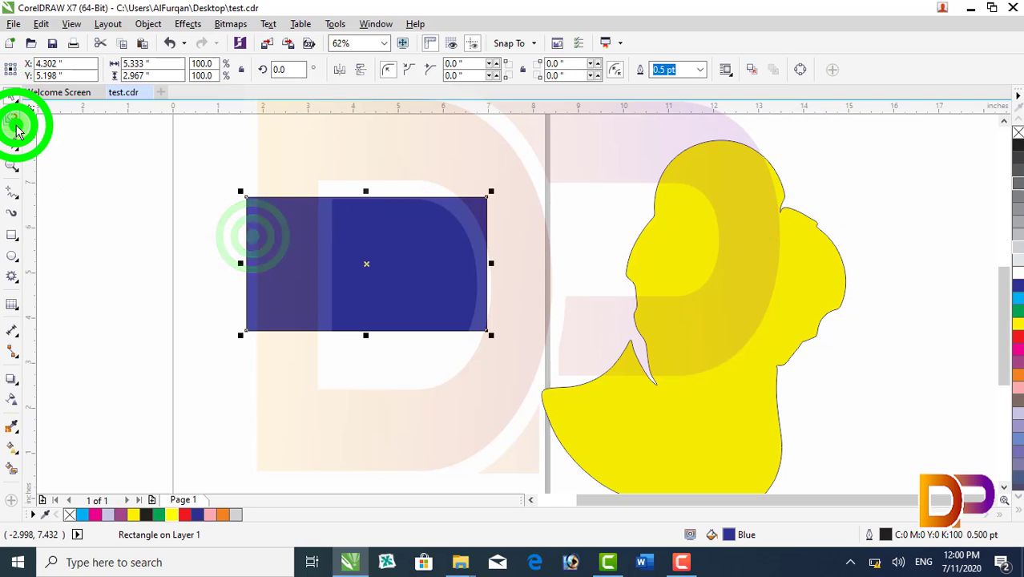
{"action": "left_click", "coordinate": [60, 204]}
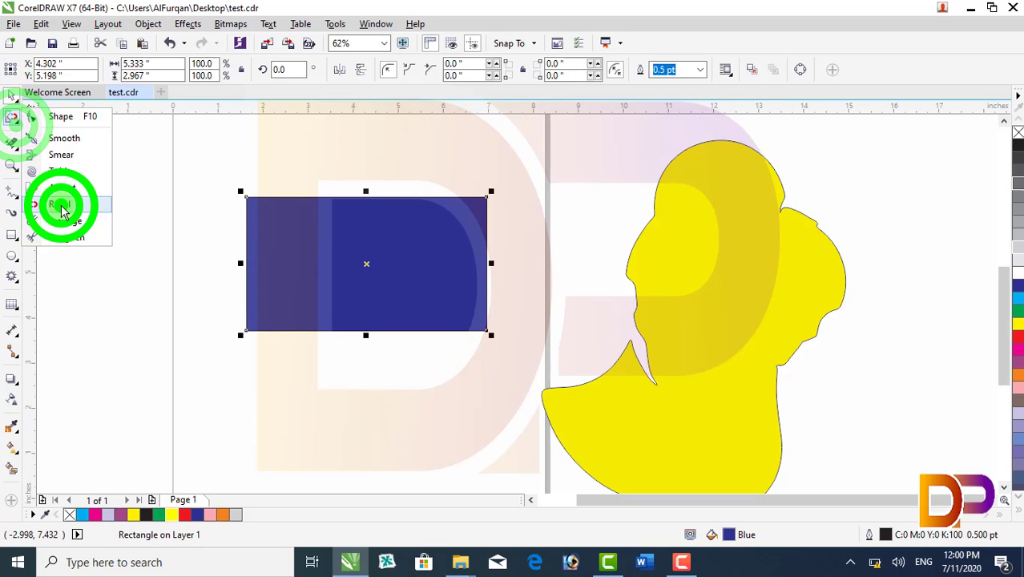
{"action": "left_click", "coordinate": [247, 262]}
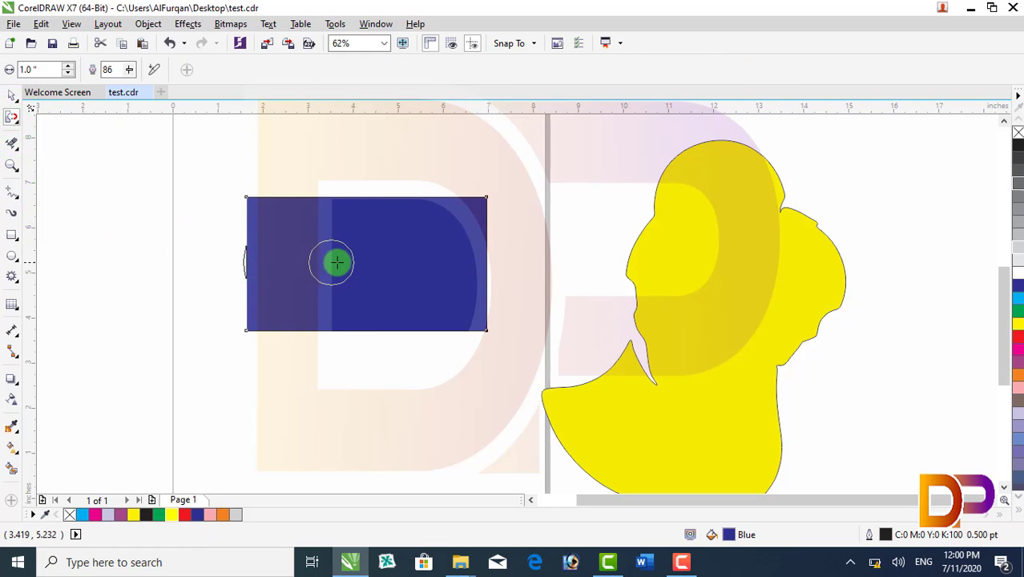
Set the Repel nib size to 3.0 inches and push the blue rectangle's upper-right corner and right side into large bulges.
{"action": "double_click", "coordinate": [38, 69]}
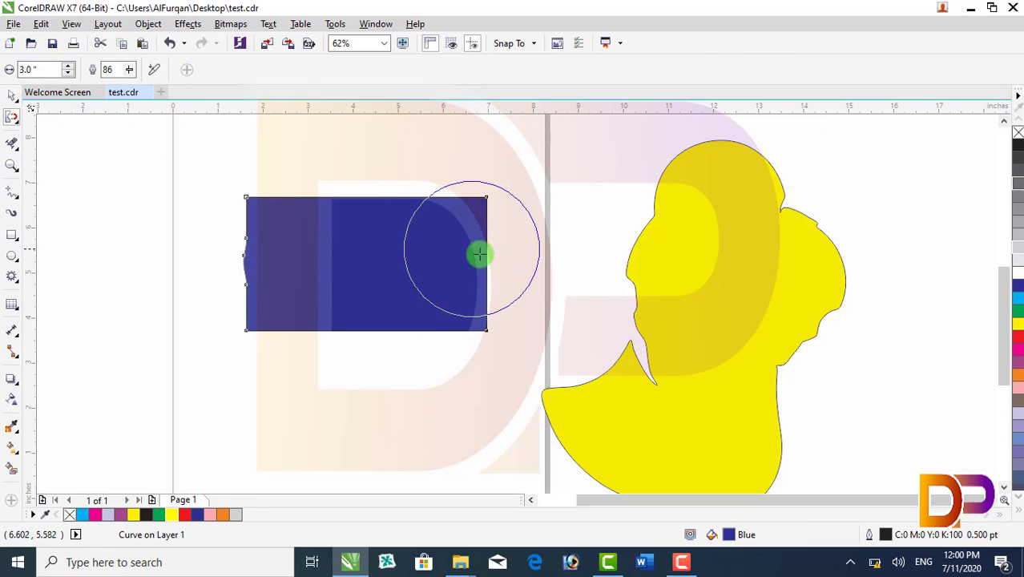
{"action": "left_click", "coordinate": [482, 202]}
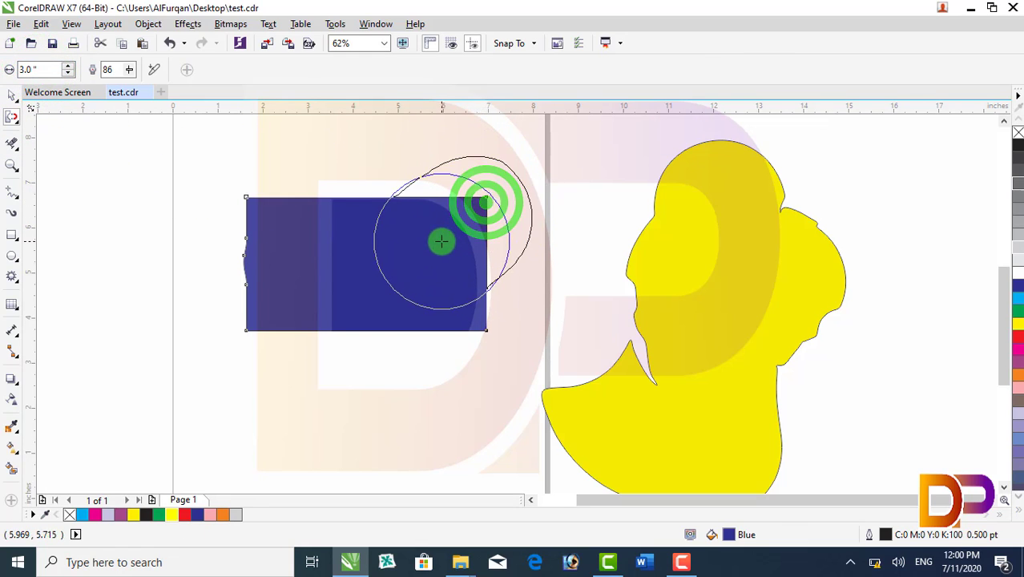
{"action": "mouse_move", "coordinate": [481, 186]}
{"action": "left_mouse_down"}
{"action": "mouse_move", "coordinate": [536, 150]}
{"action": "mouse_move", "coordinate": [522, 318]}
{"action": "mouse_move", "coordinate": [532, 344]}
{"action": "left_mouse_up"}
{"action": "mouse_move", "coordinate": [476, 298]}
{"action": "left_mouse_down"}
{"action": "mouse_move", "coordinate": [394, 257]}
{"action": "mouse_move", "coordinate": [415, 271]}
{"action": "left_mouse_up"}
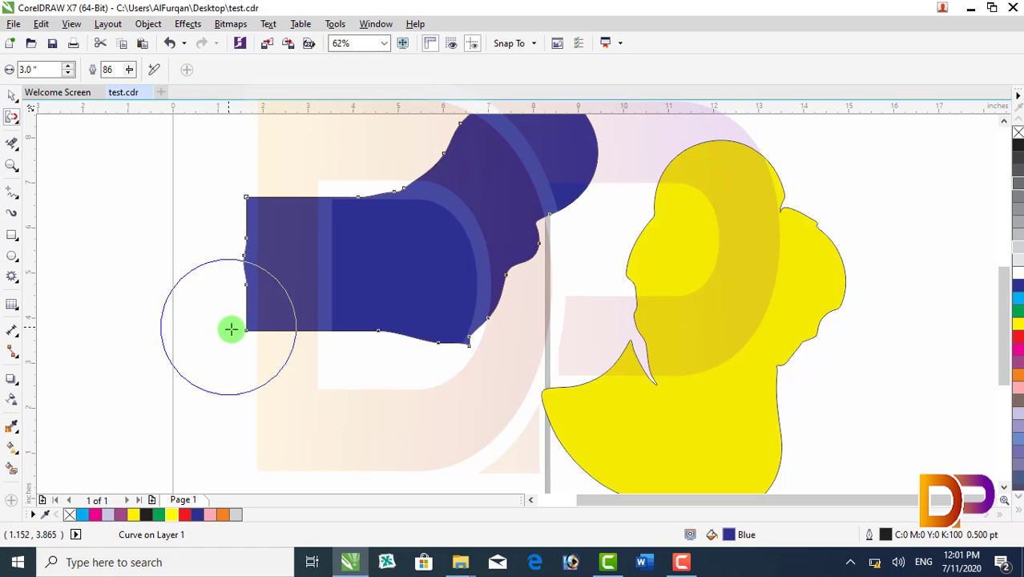
Try further Repel strokes across the blue shape's left corners, lower edge and right side, and undo them.
{"action": "mouse_move", "coordinate": [231, 329]}
{"action": "left_mouse_down"}
{"action": "mouse_move", "coordinate": [260, 318]}
{"action": "mouse_move", "coordinate": [301, 252]}
{"action": "left_mouse_up"}
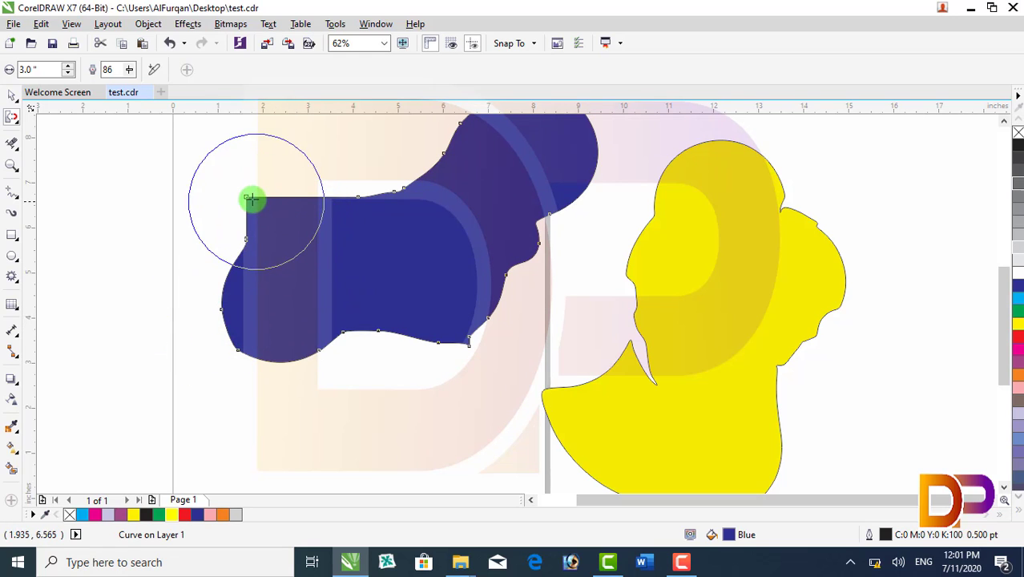
{"action": "mouse_move", "coordinate": [248, 198]}
{"action": "left_mouse_down"}
{"action": "mouse_move", "coordinate": [315, 256]}
{"action": "mouse_move", "coordinate": [313, 217]}
{"action": "mouse_move", "coordinate": [377, 145]}
{"action": "mouse_move", "coordinate": [348, 304]}
{"action": "mouse_move", "coordinate": [360, 341]}
{"action": "mouse_move", "coordinate": [331, 336]}
{"action": "left_mouse_up"}
{"action": "mouse_move", "coordinate": [189, 314]}
{"action": "left_mouse_down"}
{"action": "mouse_move", "coordinate": [165, 372]}
{"action": "mouse_move", "coordinate": [167, 412]}
{"action": "left_mouse_up"}
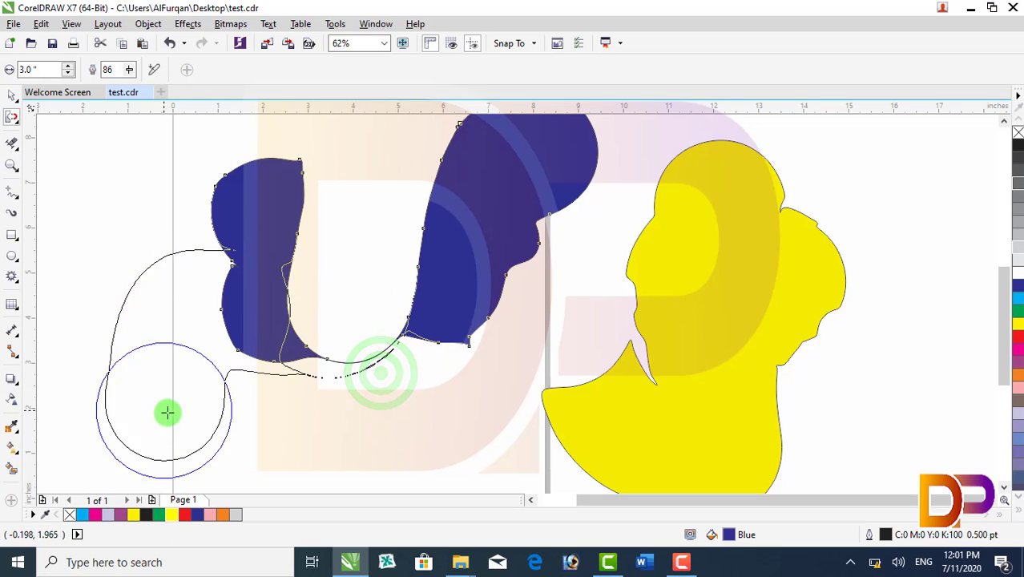
{"action": "mouse_move", "coordinate": [464, 229]}
{"action": "left_mouse_down"}
{"action": "mouse_move", "coordinate": [613, 247]}
{"action": "mouse_move", "coordinate": [637, 297]}
{"action": "mouse_move", "coordinate": [573, 307]}
{"action": "left_mouse_up"}
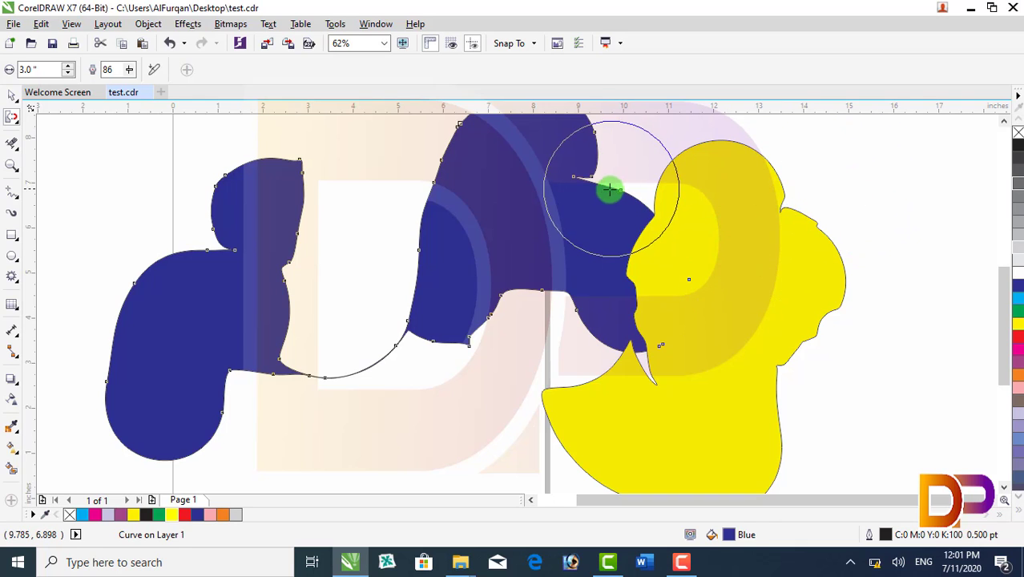
{"action": "mouse_move", "coordinate": [609, 190]}
{"action": "left_mouse_down"}
{"action": "mouse_move", "coordinate": [499, 318]}
{"action": "mouse_move", "coordinate": [391, 343]}
{"action": "left_mouse_up"}
{"action": "mouse_move", "coordinate": [304, 302]}
{"action": "left_mouse_down"}
{"action": "mouse_move", "coordinate": [210, 310]}
{"action": "mouse_move", "coordinate": [315, 287]}
{"action": "mouse_move", "coordinate": [404, 286]}
{"action": "mouse_move", "coordinate": [417, 310]}
{"action": "mouse_move", "coordinate": [315, 300]}
{"action": "mouse_move", "coordinate": [200, 322]}
{"action": "mouse_move", "coordinate": [412, 326]}
{"action": "mouse_move", "coordinate": [481, 367]}
{"action": "mouse_move", "coordinate": [455, 427]}
{"action": "mouse_move", "coordinate": [423, 448]}
{"action": "mouse_move", "coordinate": [320, 421]}
{"action": "left_mouse_up"}
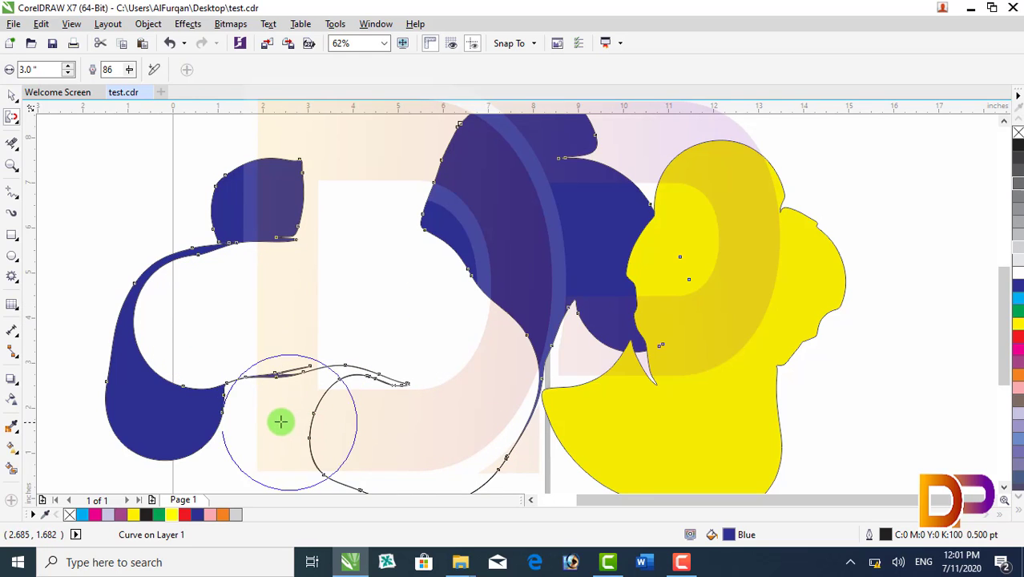
{"action": "left_click_drag", "start_coordinate": [262, 222], "coordinate": [260, 255]}
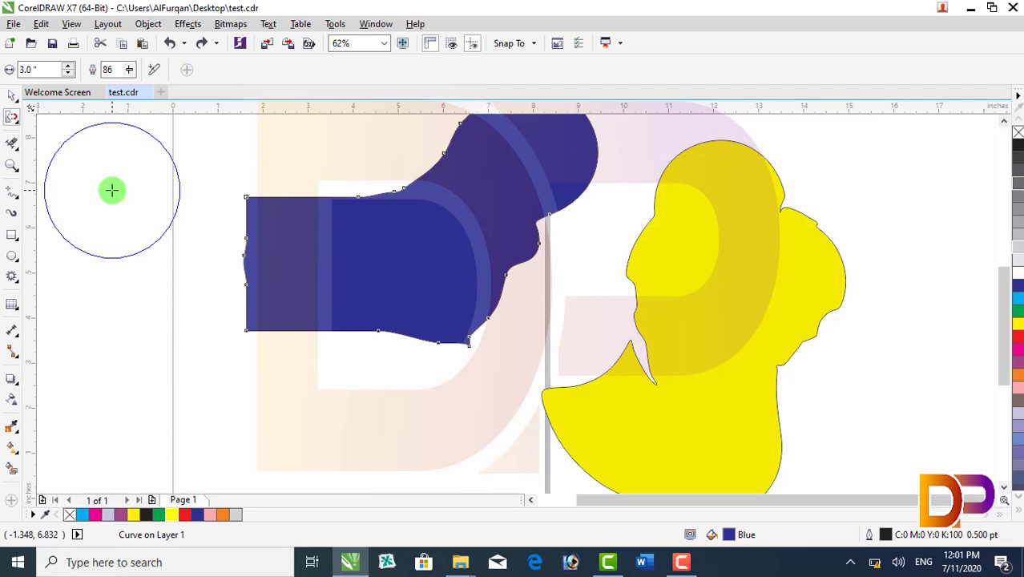
Delete the distorted blue shape and the distorted yellow shape.
{"action": "key", "text": "F10"}
{"action": "key", "text": "Delete"}
{"action": "left_click", "coordinate": [12, 94]}
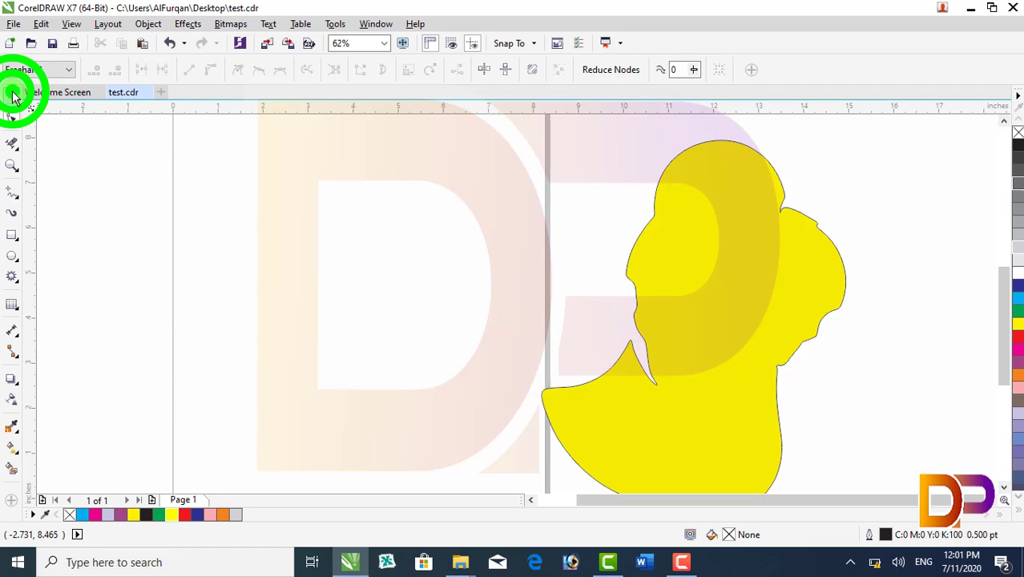
{"action": "left_click", "coordinate": [638, 278]}
{"action": "key", "text": "Delete"}
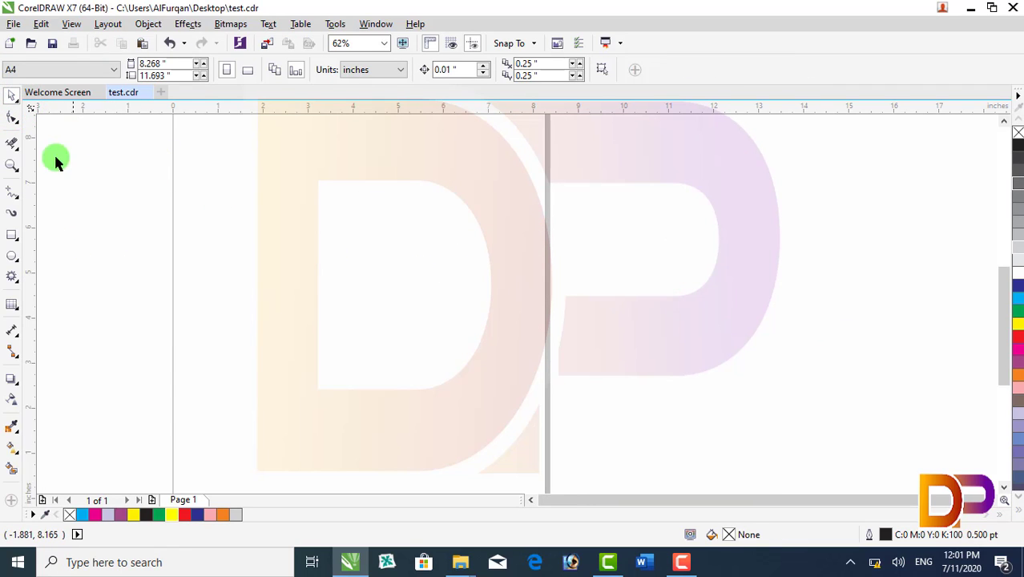
{"action": "left_click", "coordinate": [17, 127]}
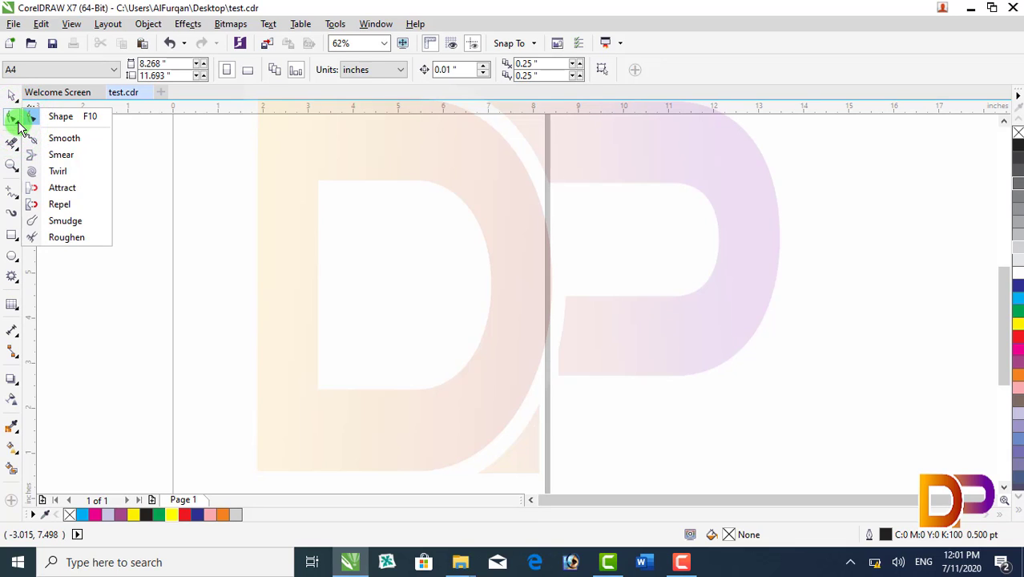
{"action": "left_click_drag", "start_coordinate": [18, 127], "coordinate": [64, 249]}
Draw a 10-sided polygon about 4.7 by 4.6 inches filled with blue, and switch to the Shape tool.
{"action": "left_click", "coordinate": [14, 279]}
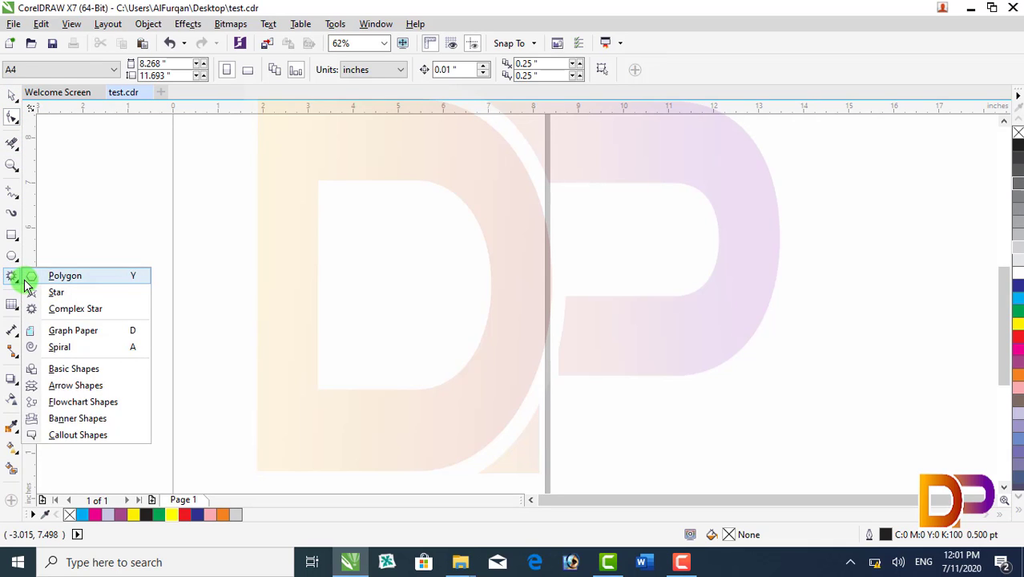
{"action": "left_click", "coordinate": [27, 279]}
{"action": "left_click_drag", "start_coordinate": [251, 213], "coordinate": [473, 419]}
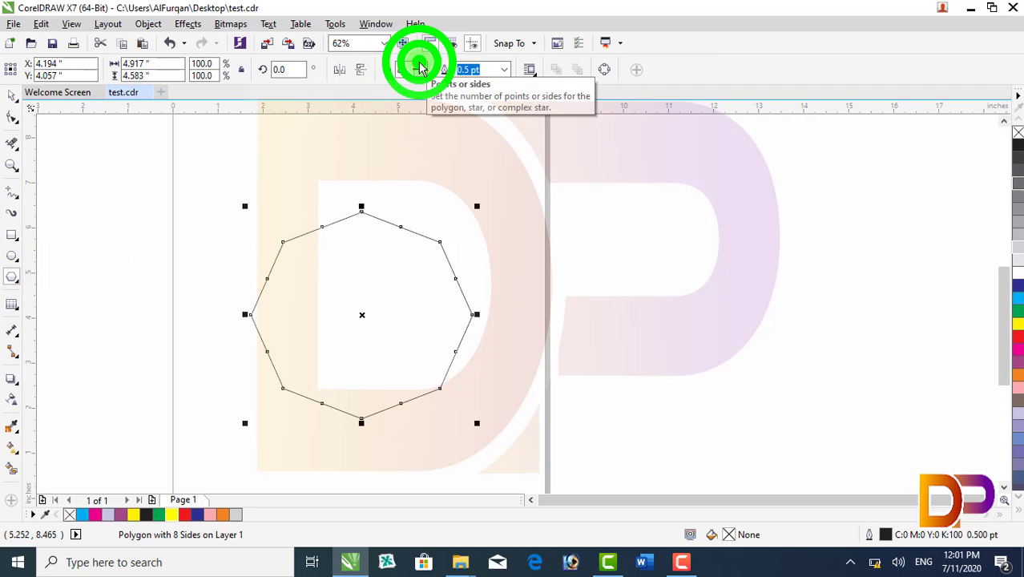
{"action": "left_click", "coordinate": [420, 65]}
{"action": "left_click", "coordinate": [420, 66]}
{"action": "left_click", "coordinate": [197, 515]}
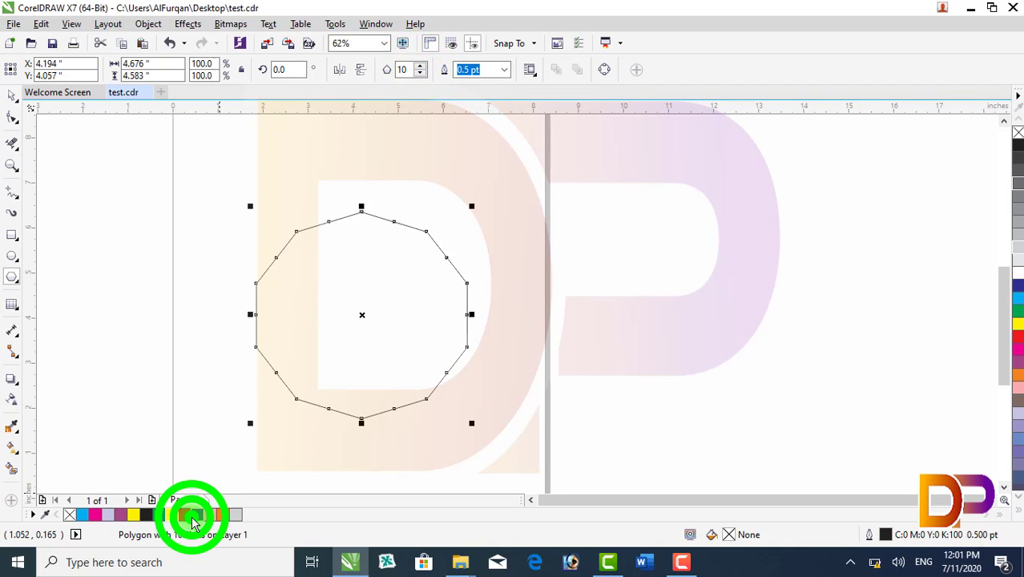
{"action": "left_click", "coordinate": [13, 126]}
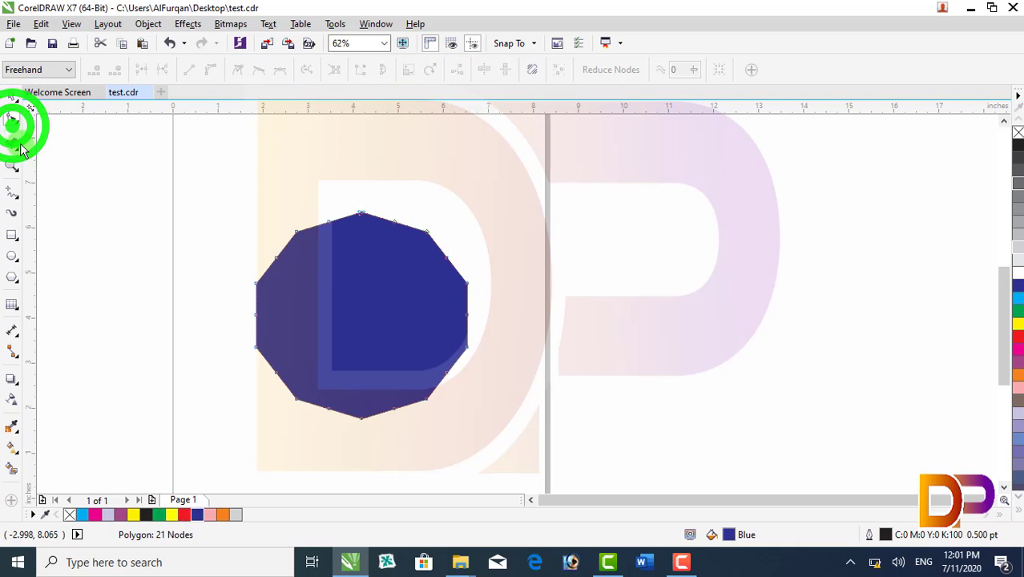
Use the Smudge tool to cut the blue polygon from top to bottom and stroke from its middle toward the right edge.
{"action": "left_click", "coordinate": [20, 131]}
{"action": "left_click", "coordinate": [13, 96]}
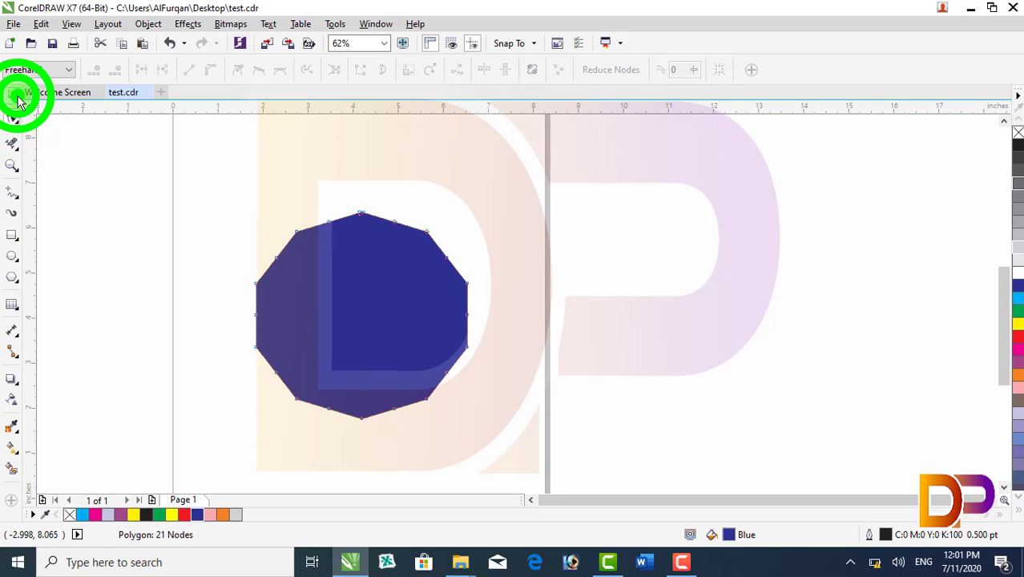
{"action": "left_click", "coordinate": [16, 124]}
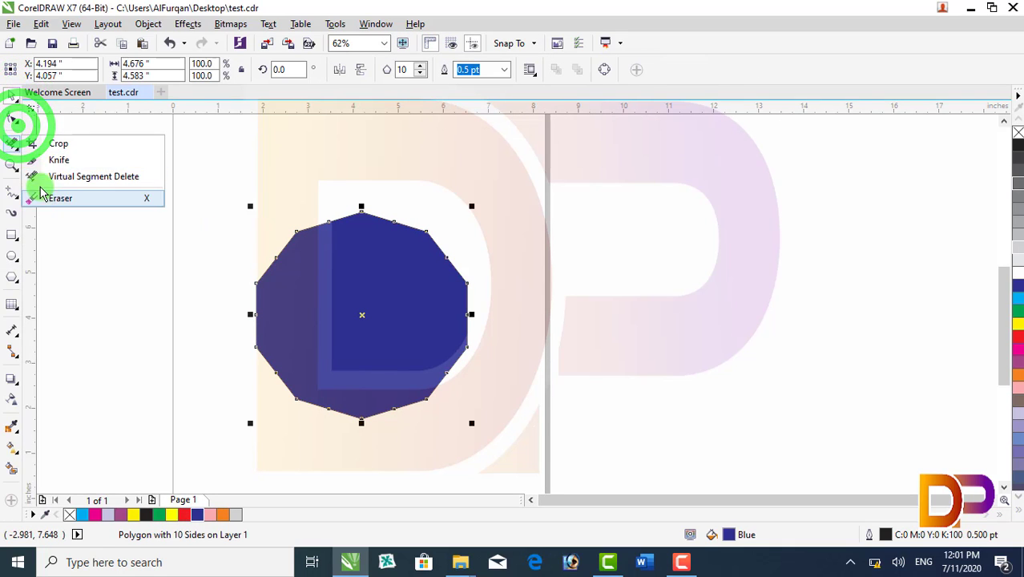
{"action": "left_click", "coordinate": [62, 219]}
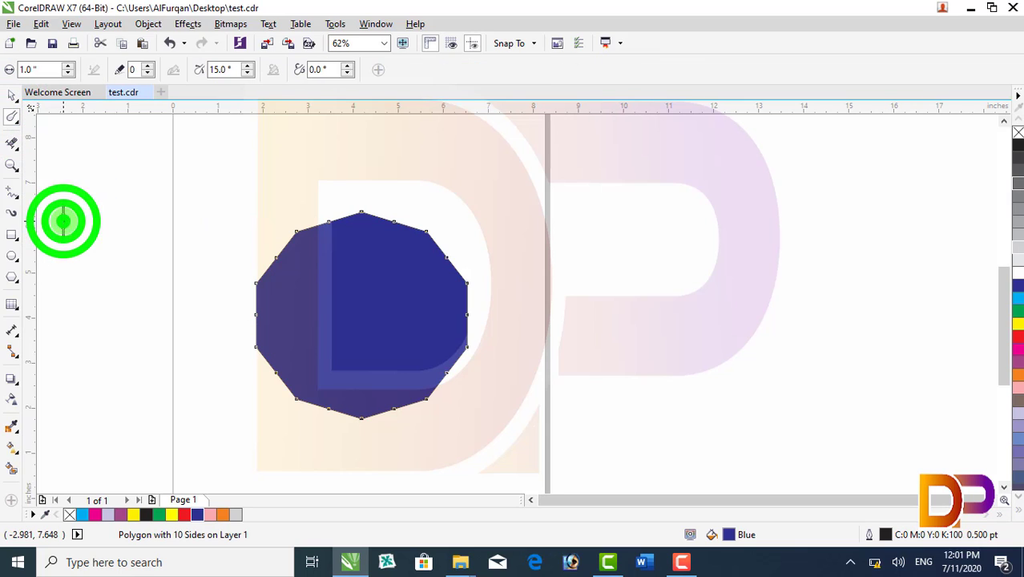
{"action": "left_click_drag", "start_coordinate": [351, 215], "coordinate": [354, 425]}
{"action": "mouse_move", "coordinate": [385, 345]}
{"action": "left_mouse_down"}
{"action": "mouse_move", "coordinate": [402, 297]}
{"action": "mouse_move", "coordinate": [458, 282]}
{"action": "left_mouse_up"}
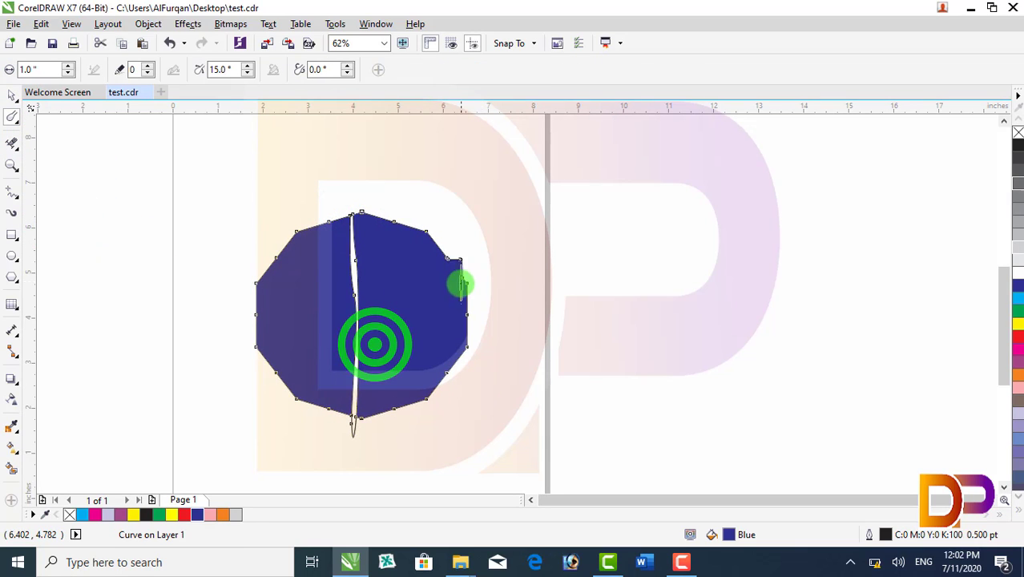
Set the Smudge tilt to 90° and smudge across the polygon's middle, upper-right side and lower-right edge.
{"action": "left_click", "coordinate": [231, 72]}
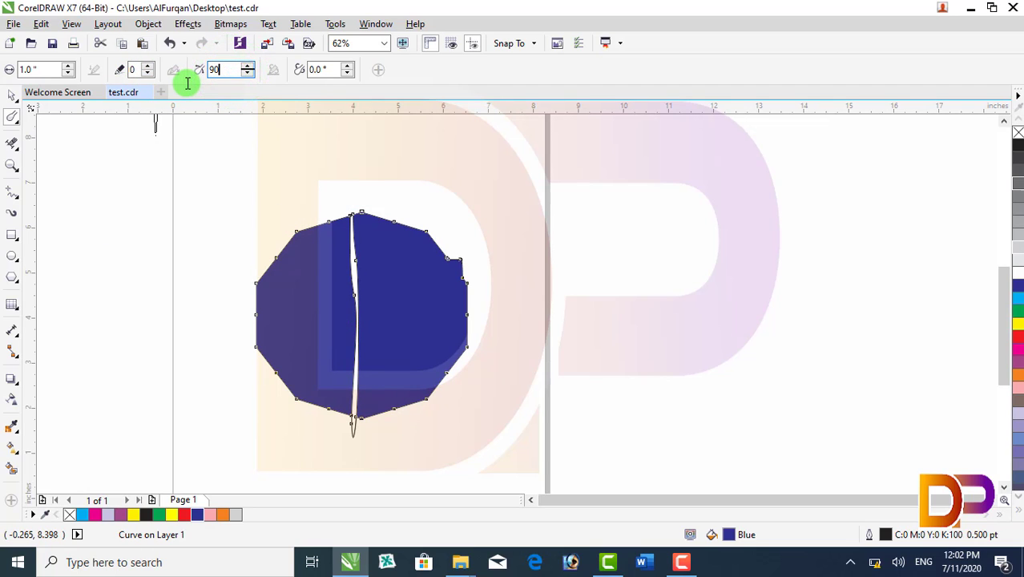
{"action": "mouse_move", "coordinate": [322, 254]}
{"action": "left_mouse_down"}
{"action": "mouse_move", "coordinate": [300, 279]}
{"action": "mouse_move", "coordinate": [302, 315]}
{"action": "mouse_move", "coordinate": [372, 325]}
{"action": "mouse_move", "coordinate": [427, 296]}
{"action": "left_mouse_up"}
{"action": "left_click_drag", "start_coordinate": [474, 233], "coordinate": [479, 226]}
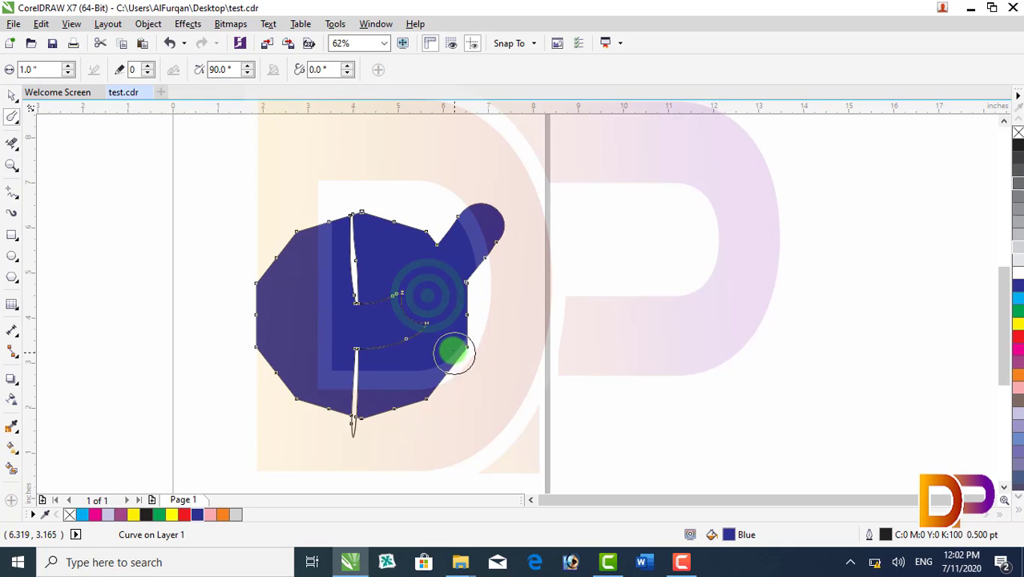
{"action": "left_click_drag", "start_coordinate": [453, 350], "coordinate": [498, 366]}
{"action": "left_click_drag", "start_coordinate": [425, 397], "coordinate": [443, 428]}
{"action": "mouse_move", "coordinate": [409, 411]}
{"action": "left_mouse_down"}
{"action": "mouse_move", "coordinate": [325, 306]}
{"action": "mouse_move", "coordinate": [441, 375]}
{"action": "left_mouse_up"}
Smudge long curved strokes through the blue shape's middle, out past its right side and across to its left edge.
{"action": "mouse_move", "coordinate": [428, 298]}
{"action": "left_mouse_down"}
{"action": "mouse_move", "coordinate": [289, 311]}
{"action": "mouse_move", "coordinate": [432, 322]}
{"action": "left_mouse_up"}
{"action": "left_click_drag", "start_coordinate": [400, 247], "coordinate": [557, 223]}
{"action": "mouse_move", "coordinate": [484, 368]}
{"action": "left_mouse_down"}
{"action": "mouse_move", "coordinate": [464, 258]}
{"action": "mouse_move", "coordinate": [641, 281]}
{"action": "mouse_move", "coordinate": [628, 398]}
{"action": "left_mouse_up"}
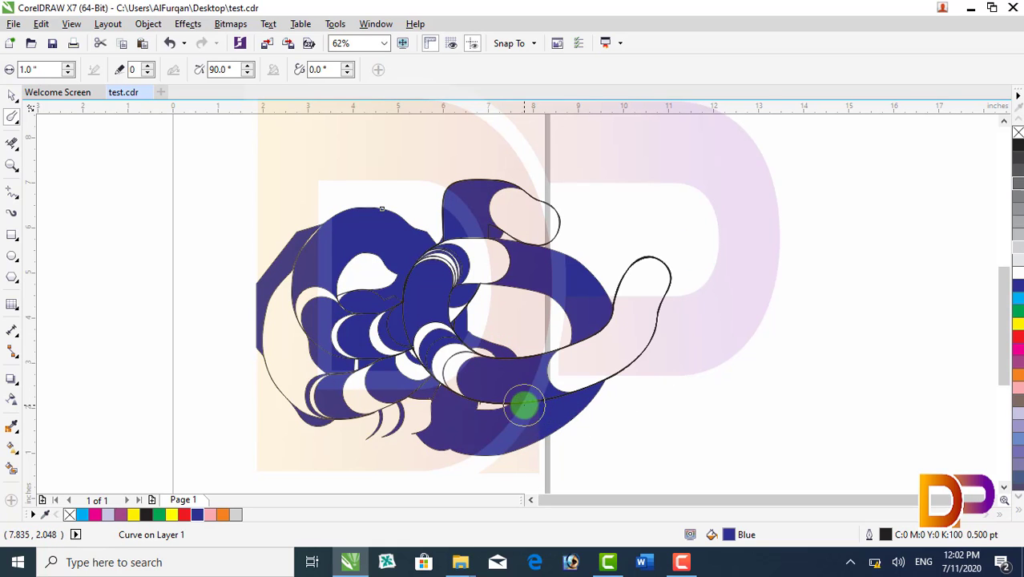
{"action": "mouse_move", "coordinate": [524, 406]}
{"action": "left_mouse_down"}
{"action": "mouse_move", "coordinate": [660, 359]}
{"action": "mouse_move", "coordinate": [237, 331]}
{"action": "left_mouse_up"}
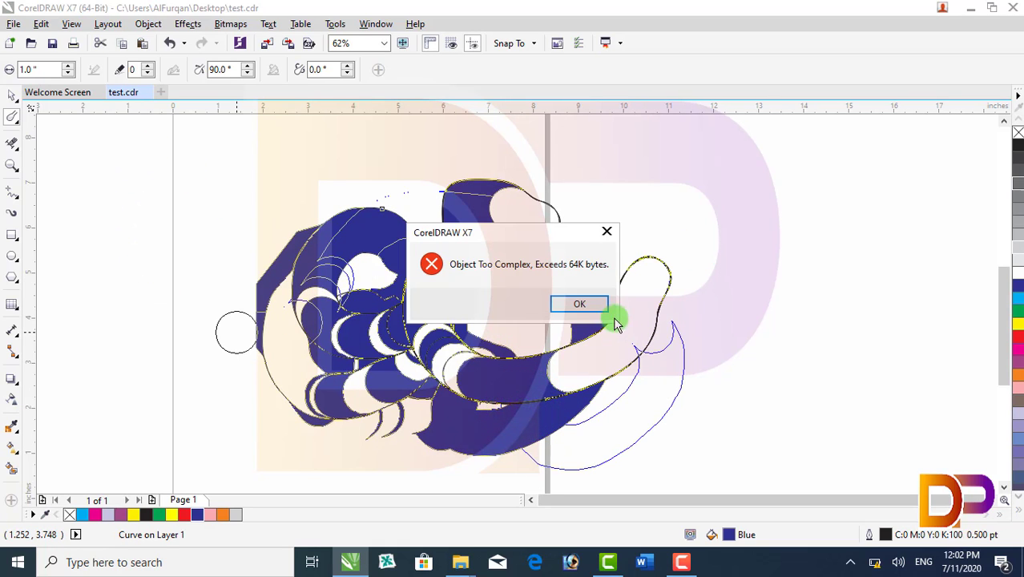
{"action": "left_click", "coordinate": [590, 301]}
{"action": "left_click", "coordinate": [220, 162]}
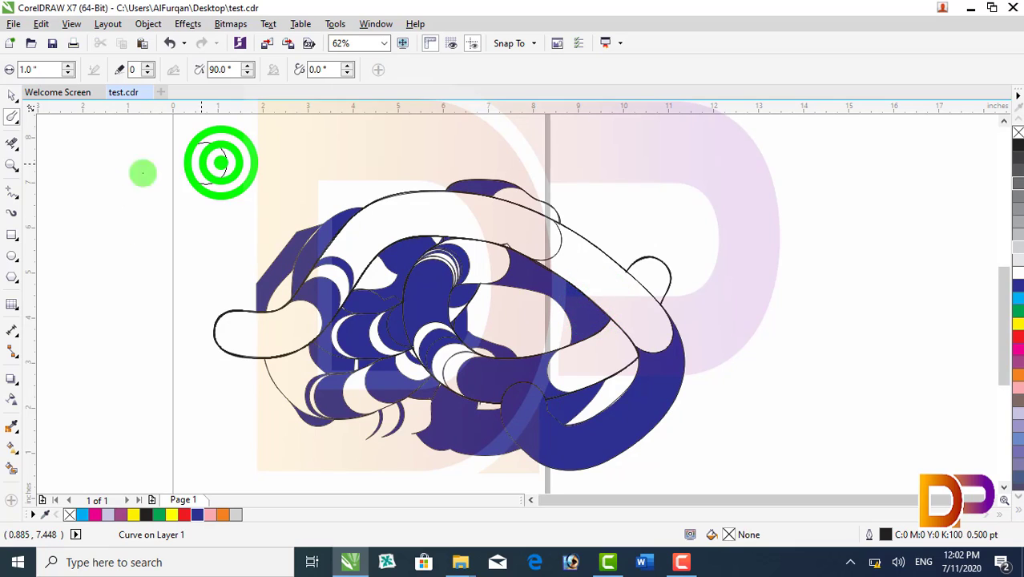
Set the Smudge bearing to 6° and smudge more strokes through the blue shape's centre and out beyond its right side.
{"action": "left_click", "coordinate": [347, 69]}
{"action": "left_click", "coordinate": [347, 69]}
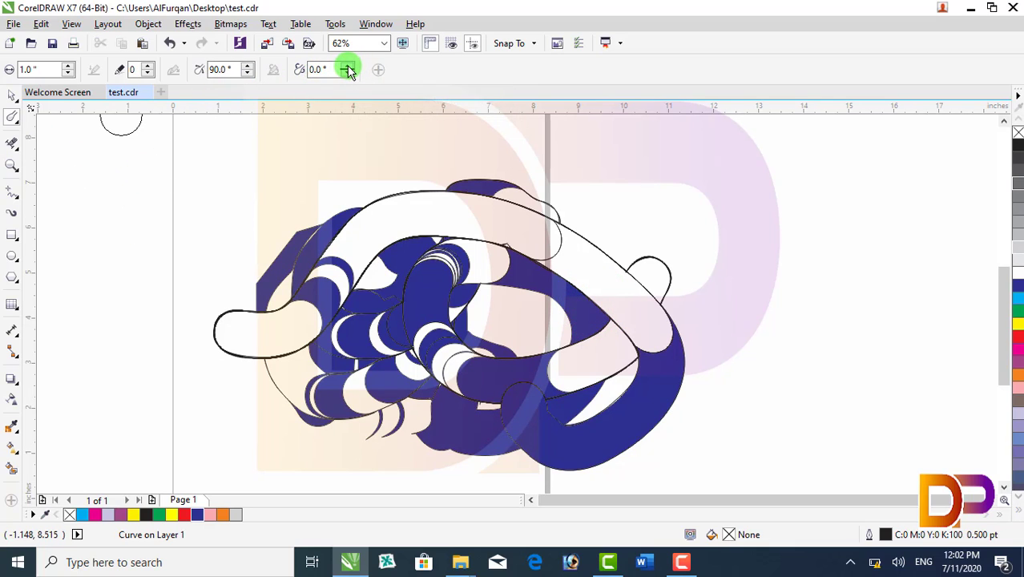
{"action": "left_click", "coordinate": [347, 67]}
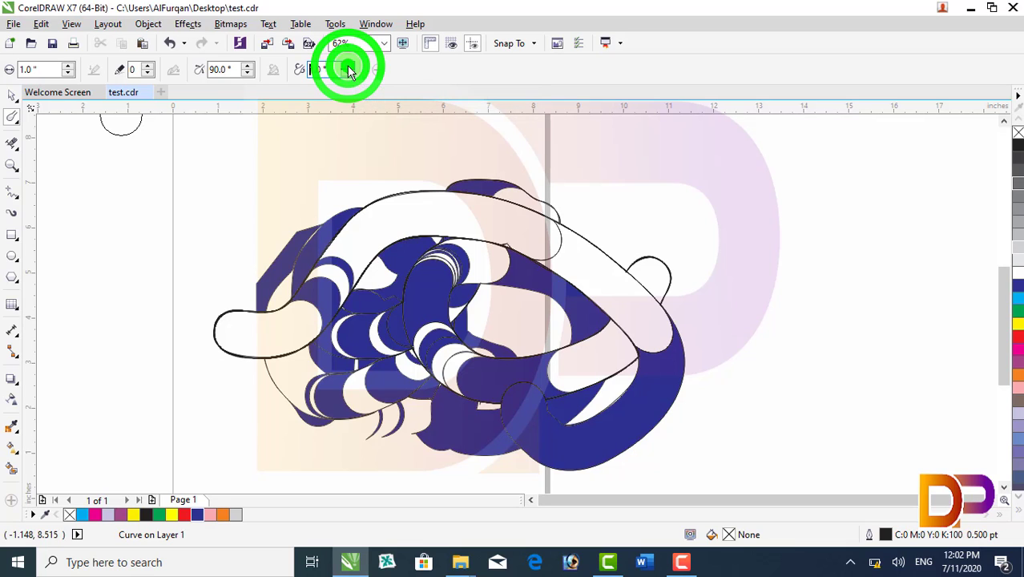
{"action": "left_click", "coordinate": [348, 66]}
{"action": "left_click_drag", "start_coordinate": [329, 69], "coordinate": [272, 78]}
{"action": "type", "text": "6"}
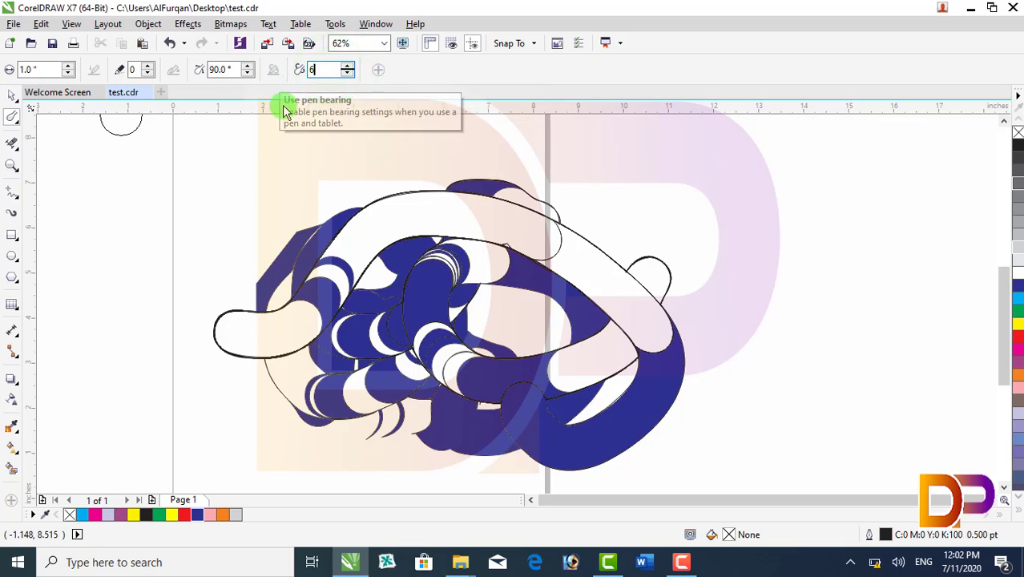
{"action": "left_click", "coordinate": [405, 193]}
{"action": "left_click", "coordinate": [404, 279]}
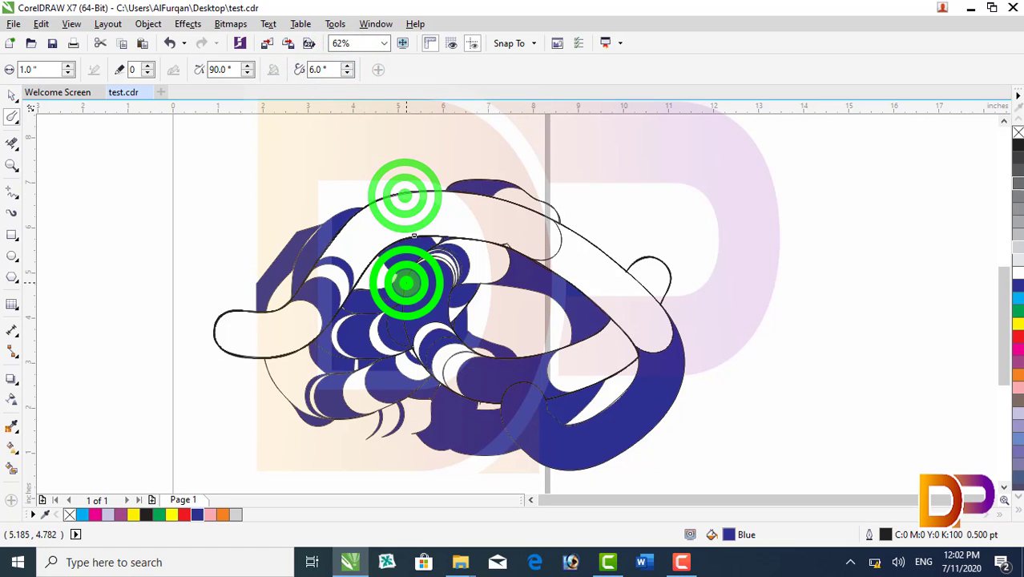
{"action": "mouse_move", "coordinate": [637, 429]}
{"action": "left_mouse_down"}
{"action": "mouse_move", "coordinate": [512, 413]}
{"action": "mouse_move", "coordinate": [639, 433]}
{"action": "mouse_move", "coordinate": [761, 283]}
{"action": "left_mouse_up"}
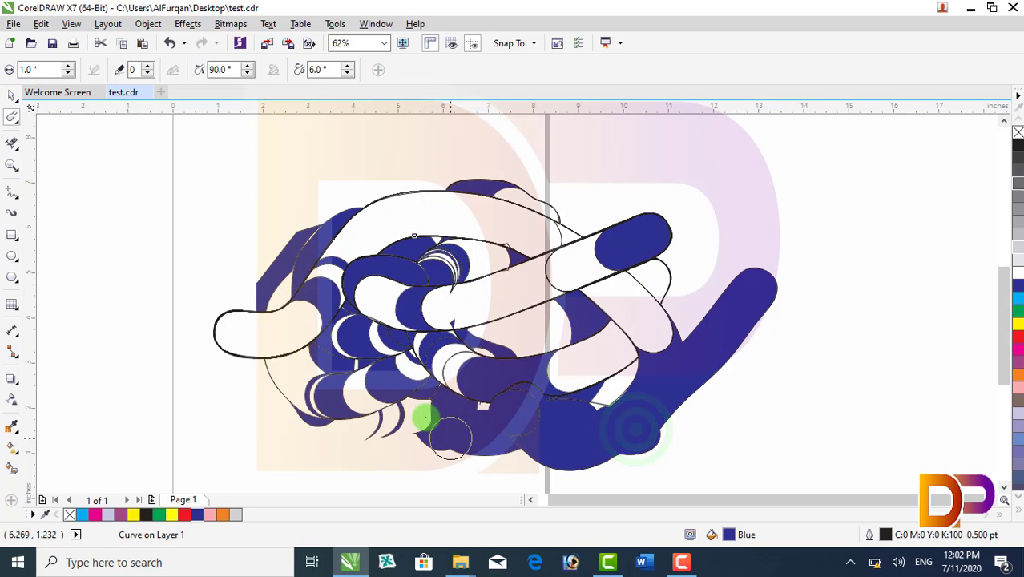
Set the Smudge bearing to 1° and delete the distorted blue shape.
{"action": "left_click", "coordinate": [330, 68]}
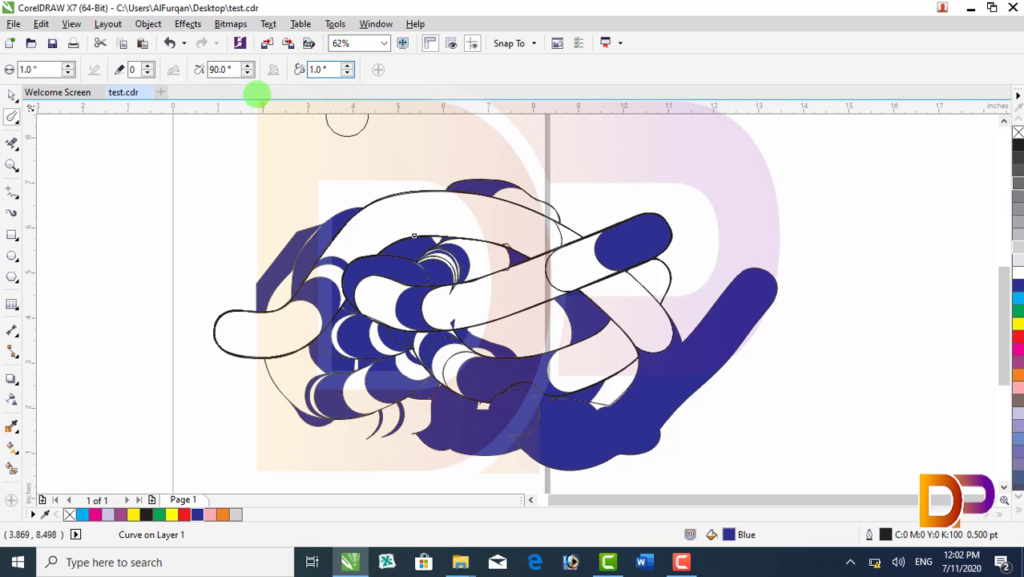
{"action": "left_click", "coordinate": [14, 97]}
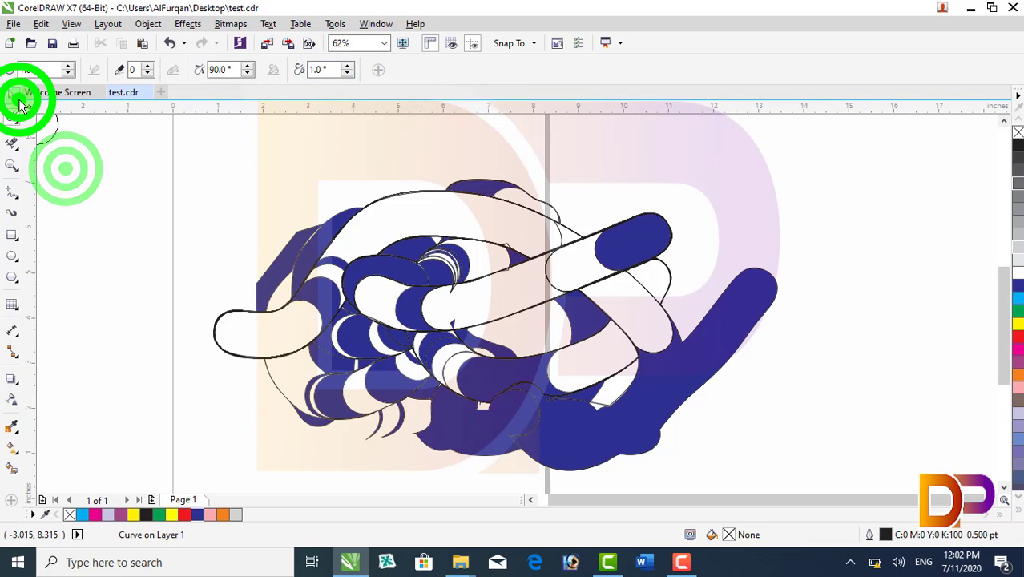
{"action": "left_click", "coordinate": [55, 102]}
{"action": "left_click", "coordinate": [258, 321]}
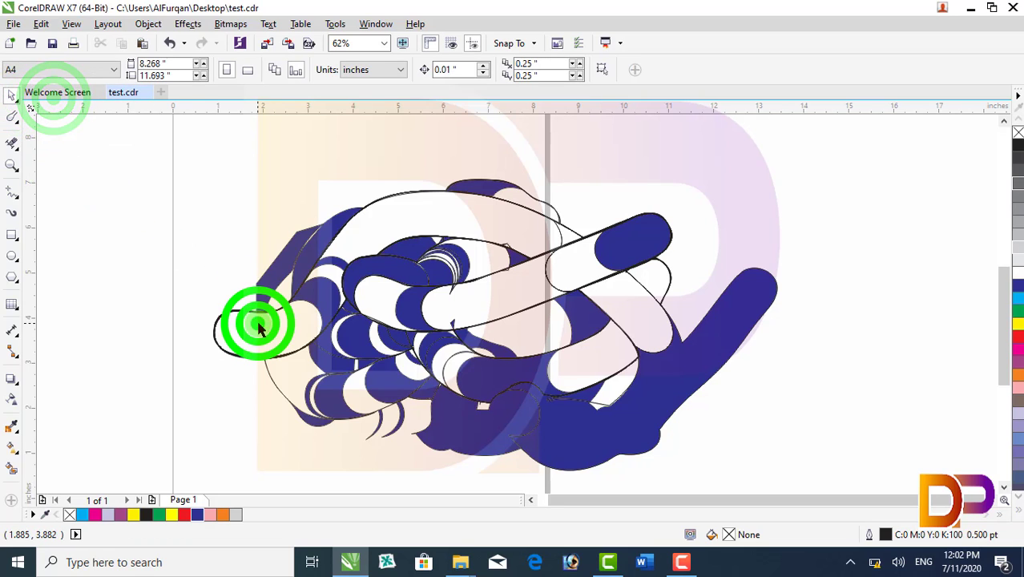
{"action": "left_click", "coordinate": [450, 339]}
{"action": "key", "text": "Delete"}
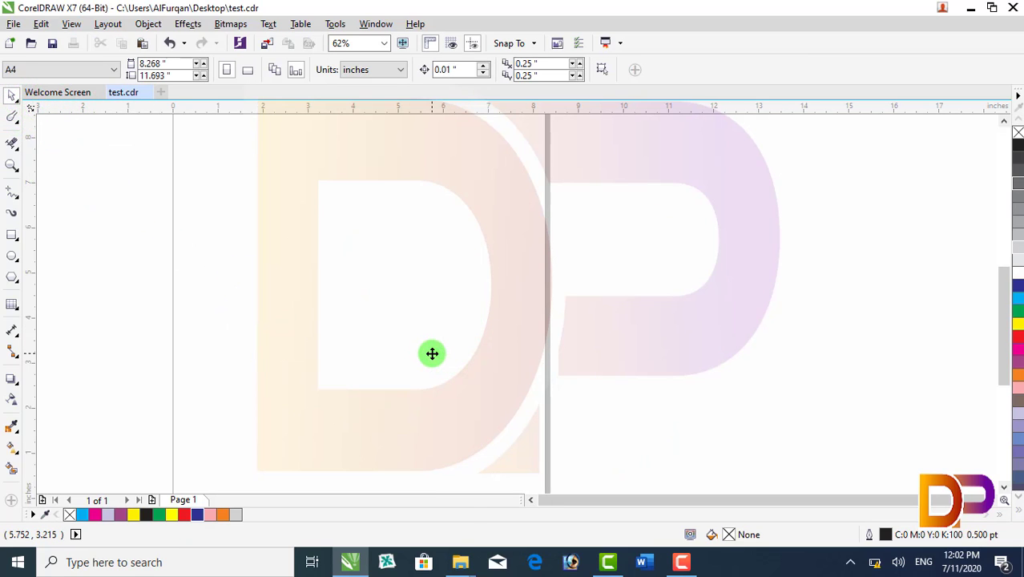
Draw a circle about 4.6 inches in diameter across the page's right edge and fill it with red.
{"action": "left_click", "coordinate": [17, 284]}
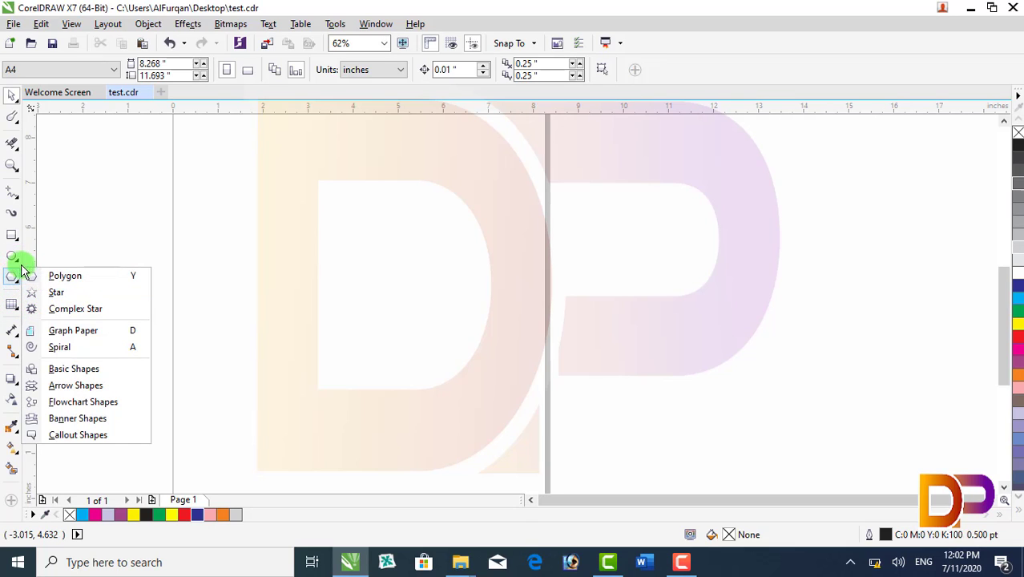
{"action": "left_click", "coordinate": [17, 260]}
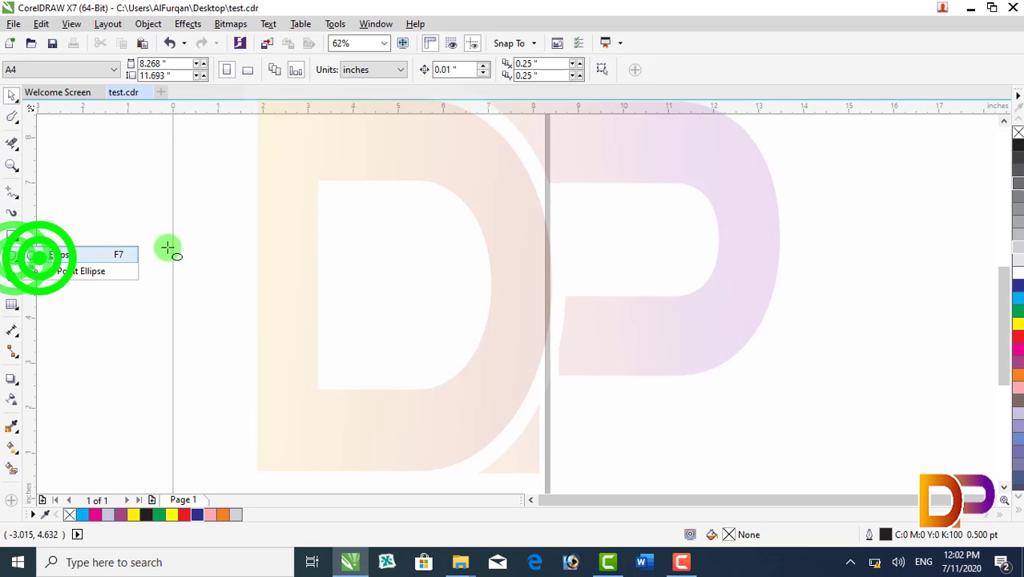
{"action": "left_click_drag", "start_coordinate": [409, 200], "coordinate": [616, 398]}
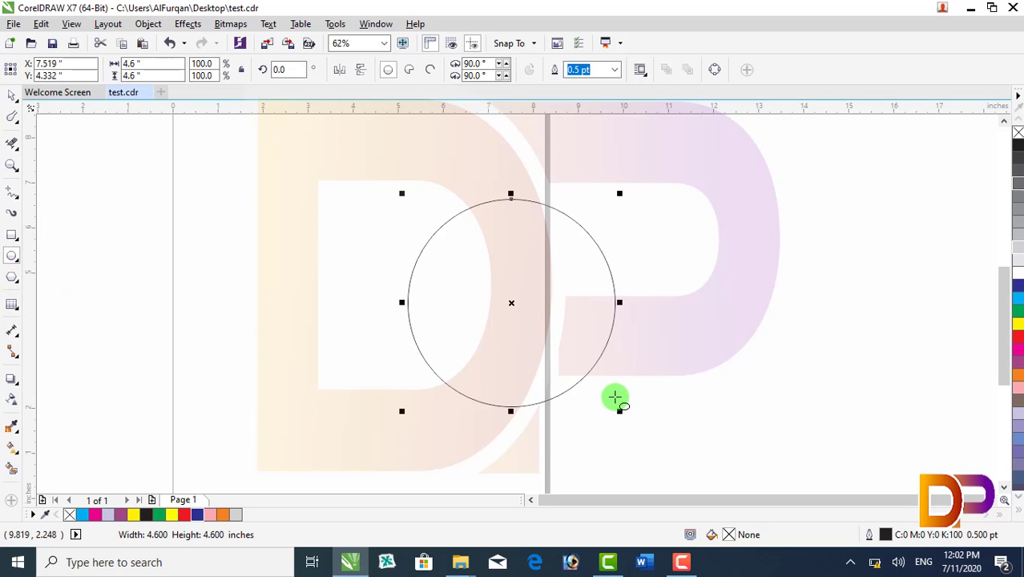
{"action": "left_click", "coordinate": [146, 515]}
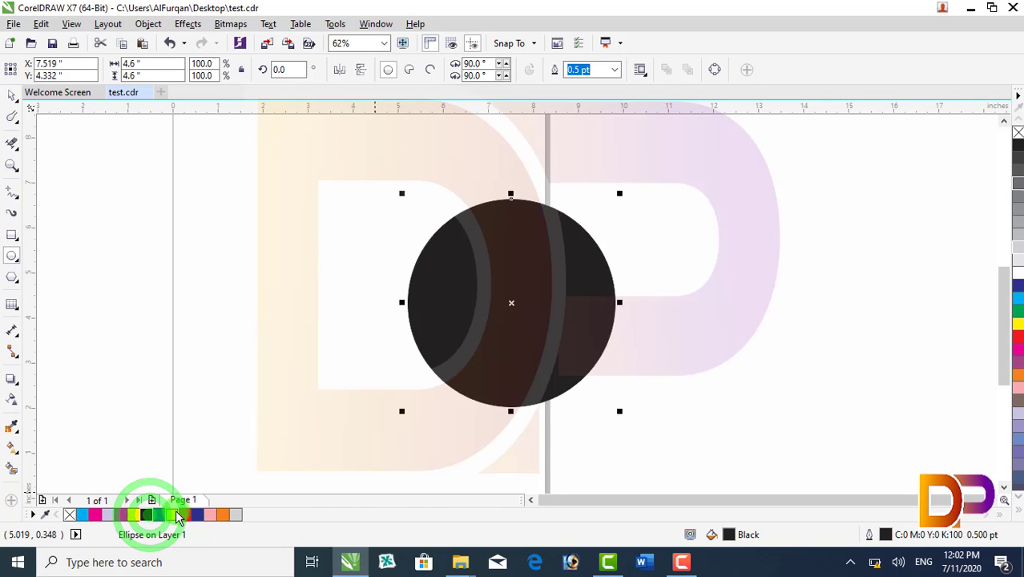
{"action": "left_click", "coordinate": [183, 515]}
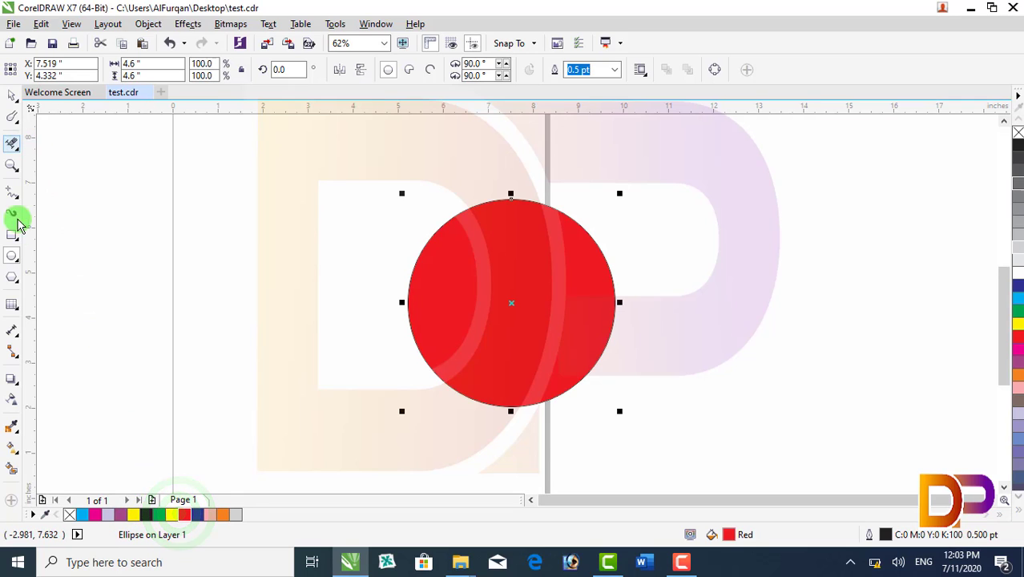
Draw a rectangle about 4.4 by 3.5 inches to the left of the red circle and fill it with blue.
{"action": "left_click", "coordinate": [18, 238]}
{"action": "left_click_drag", "start_coordinate": [149, 213], "coordinate": [350, 375]}
{"action": "left_click", "coordinate": [196, 515]}
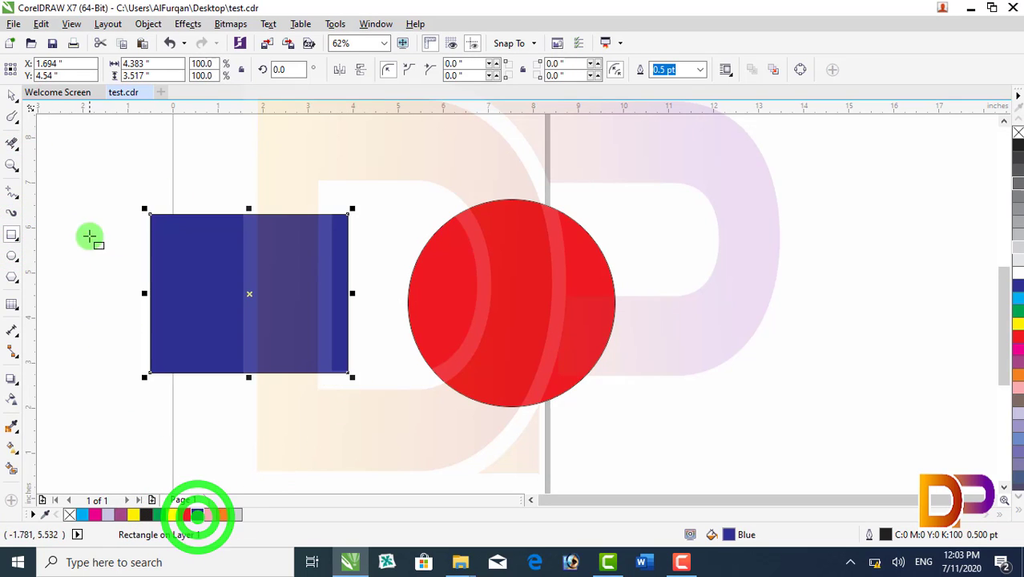
Roughen the edges of the blue rectangle on all sides into jagged spikes.
{"action": "left_click", "coordinate": [12, 116]}
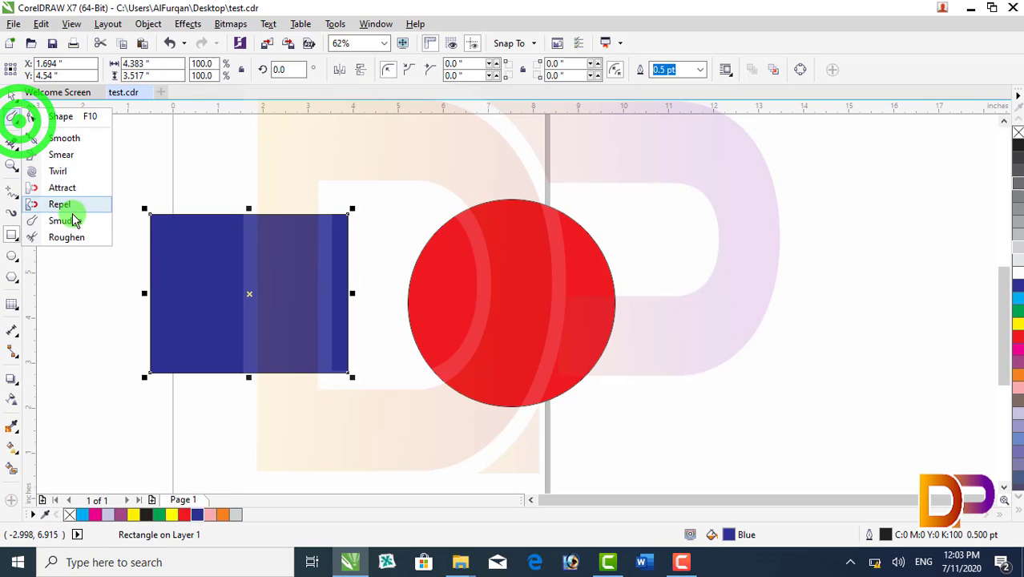
{"action": "left_click", "coordinate": [78, 235]}
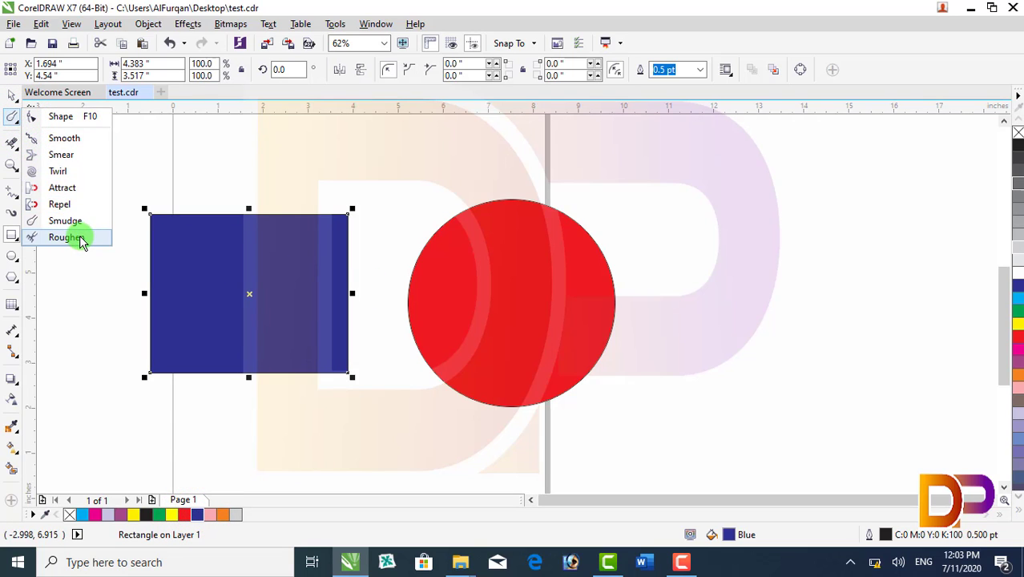
{"action": "left_click", "coordinate": [146, 216]}
{"action": "left_click_drag", "start_coordinate": [148, 216], "coordinate": [360, 223]}
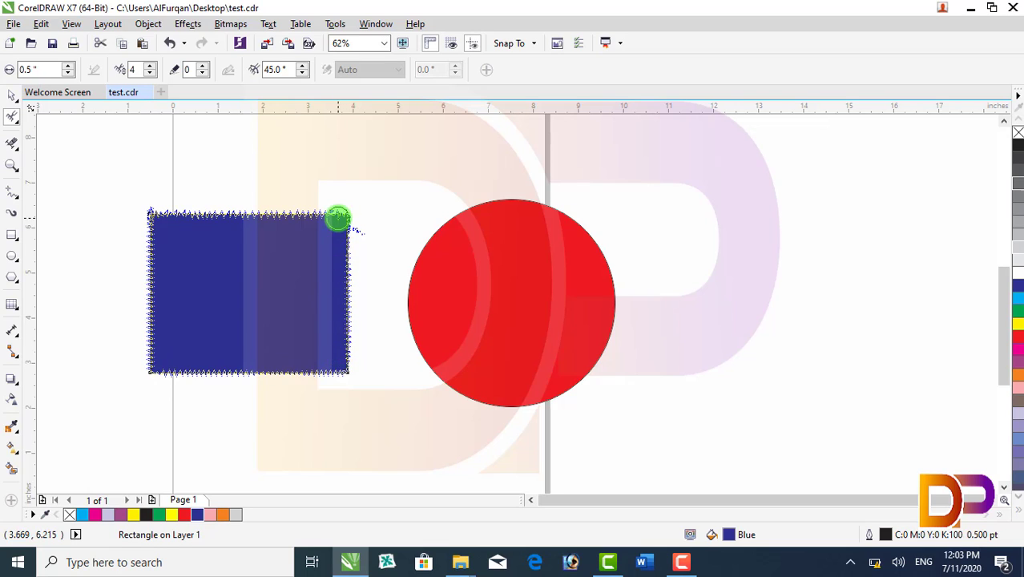
{"action": "left_click_drag", "start_coordinate": [338, 218], "coordinate": [338, 218]}
Select the red circle and roughen its outline all the way around.
{"action": "left_click_drag", "start_coordinate": [454, 220], "coordinate": [500, 204]}
{"action": "left_click", "coordinate": [12, 93]}
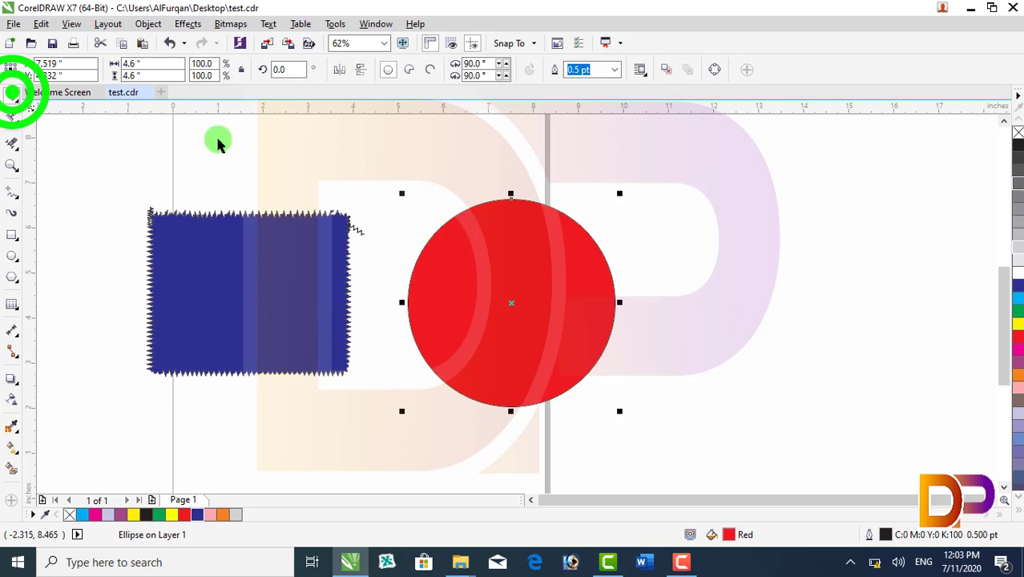
{"action": "left_click", "coordinate": [18, 119]}
{"action": "left_click", "coordinate": [87, 236]}
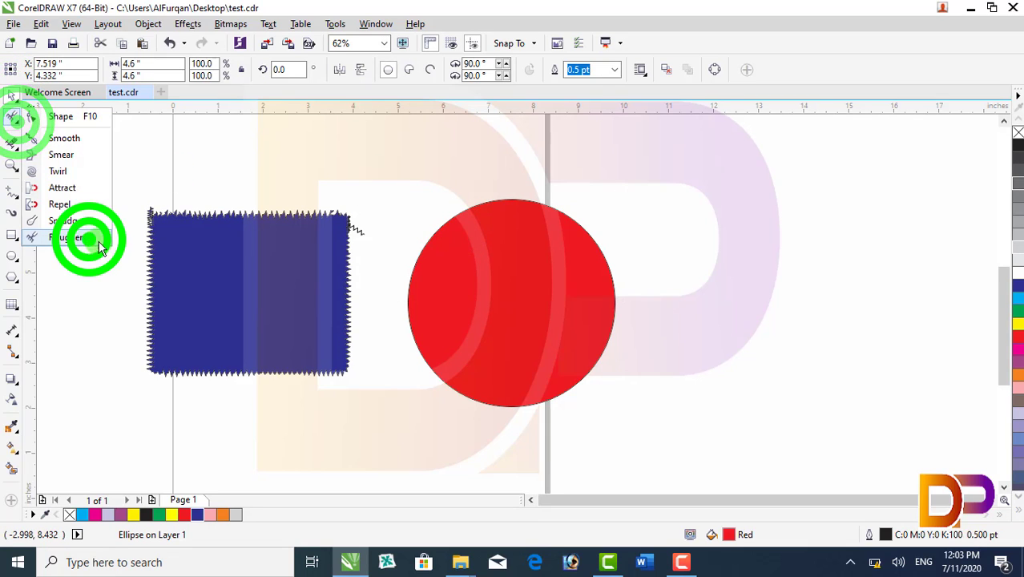
{"action": "mouse_move", "coordinate": [433, 228]}
{"action": "left_mouse_down"}
{"action": "mouse_move", "coordinate": [416, 305]}
{"action": "mouse_move", "coordinate": [424, 359]}
{"action": "mouse_move", "coordinate": [443, 394]}
{"action": "mouse_move", "coordinate": [536, 406]}
{"action": "left_mouse_up"}
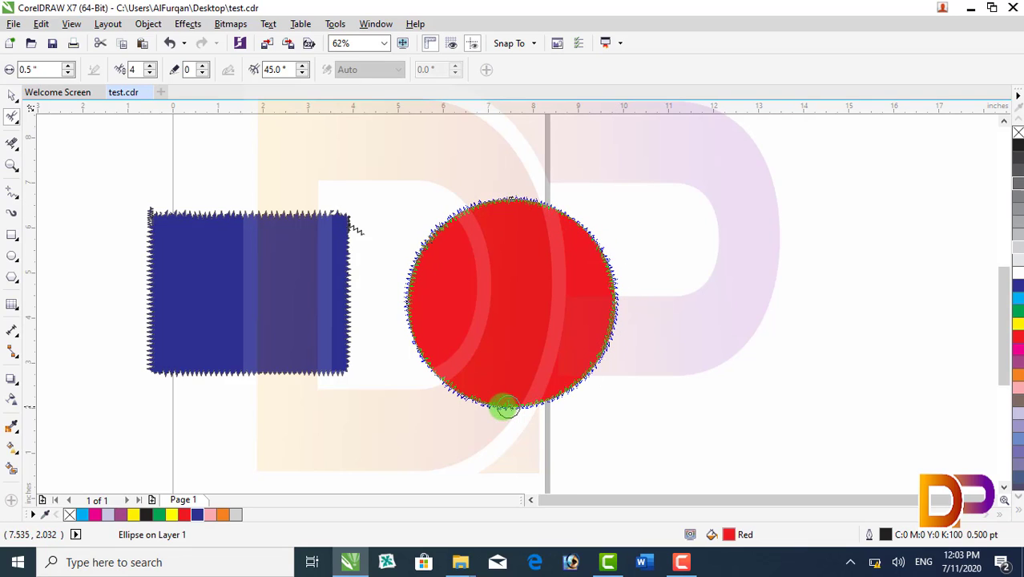
{"action": "left_click_drag", "start_coordinate": [476, 403], "coordinate": [474, 402]}
Select the roughened blue rectangle and move it right until it meets the edge of the red circle.
{"action": "left_click", "coordinate": [19, 100]}
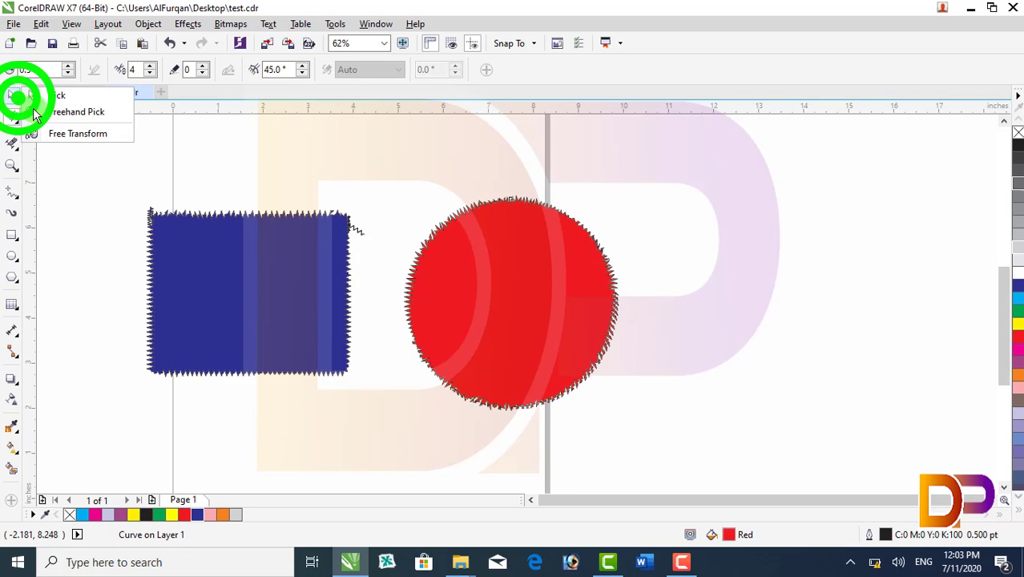
{"action": "left_click", "coordinate": [57, 93]}
{"action": "left_click", "coordinate": [512, 212]}
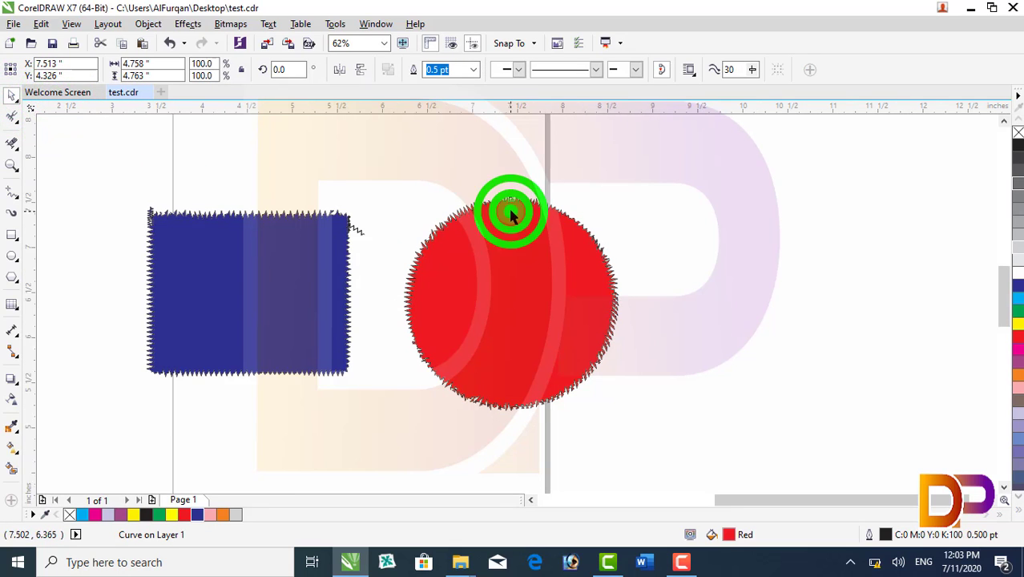
{"action": "left_click", "coordinate": [201, 331]}
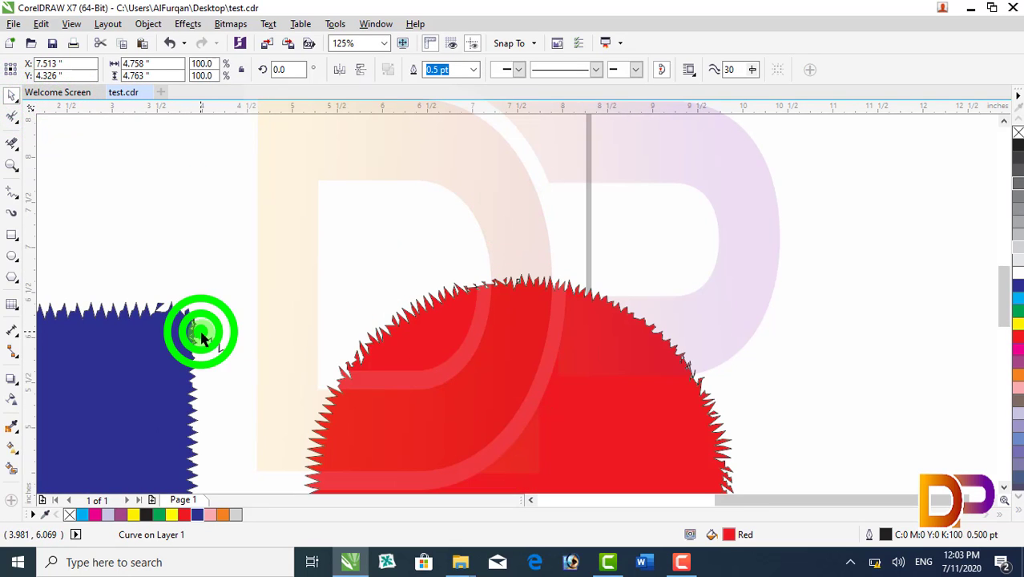
{"action": "left_click", "coordinate": [135, 313]}
{"action": "left_click_drag", "start_coordinate": [134, 335], "coordinate": [417, 279]}
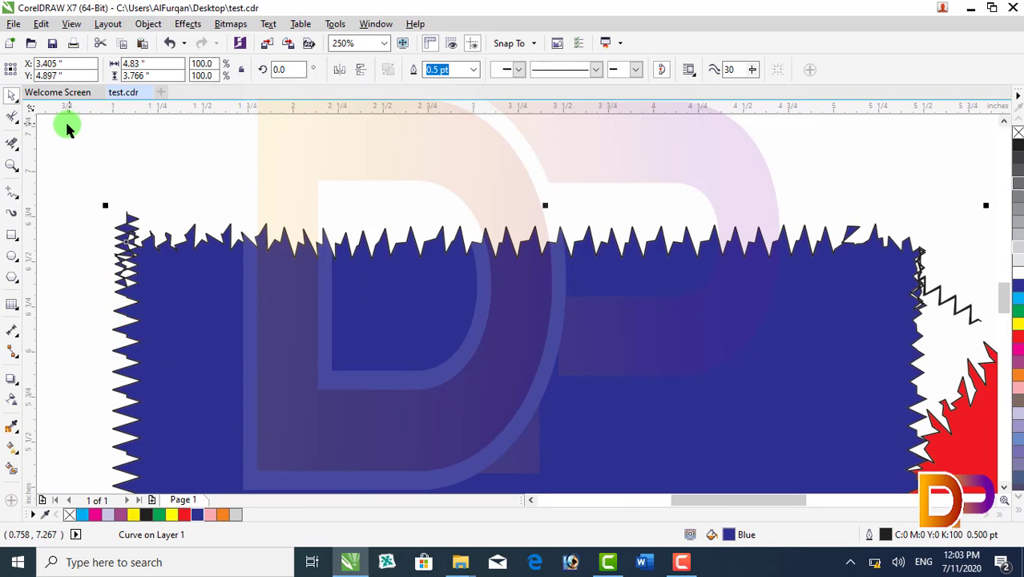
Smudge along the top edge of the blue rectangle with a 1.0-inch nib, 90° tilt and 1.0° bearing.
{"action": "left_click", "coordinate": [22, 117]}
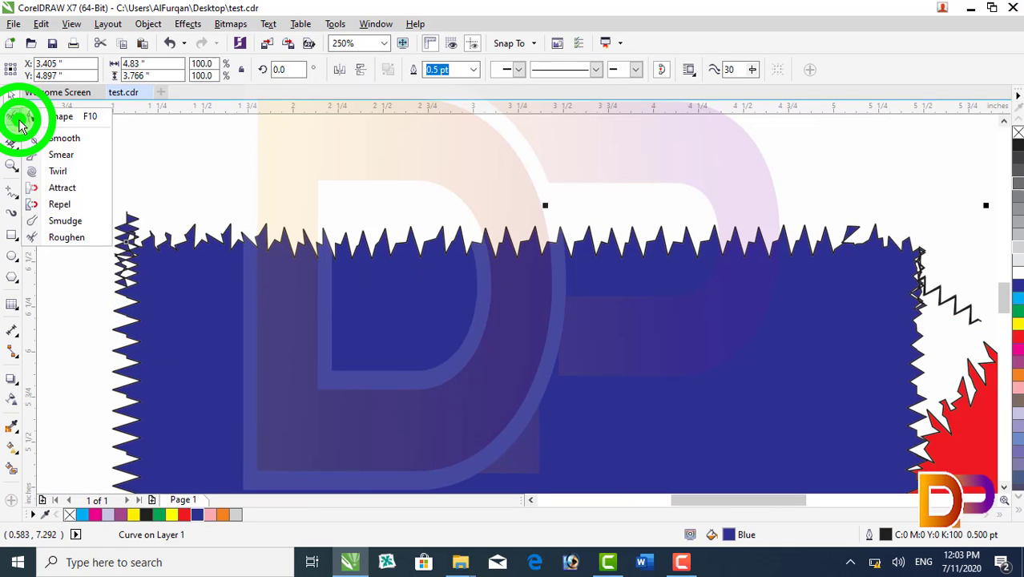
{"action": "left_click", "coordinate": [72, 222]}
{"action": "mouse_move", "coordinate": [131, 244]}
{"action": "left_mouse_down"}
{"action": "mouse_move", "coordinate": [183, 276]}
{"action": "mouse_move", "coordinate": [426, 323]}
{"action": "left_mouse_up"}
{"action": "mouse_move", "coordinate": [361, 284]}
{"action": "left_mouse_down"}
{"action": "mouse_move", "coordinate": [595, 270]}
{"action": "mouse_move", "coordinate": [891, 288]}
{"action": "left_mouse_up"}
{"action": "mouse_move", "coordinate": [84, 353]}
{"action": "left_mouse_down"}
{"action": "mouse_move", "coordinate": [143, 325]}
{"action": "mouse_move", "coordinate": [68, 200]}
{"action": "left_mouse_up"}
{"action": "scroll", "coordinate": [76, 212], "scroll_direction": "down", "scroll_amount": 2}
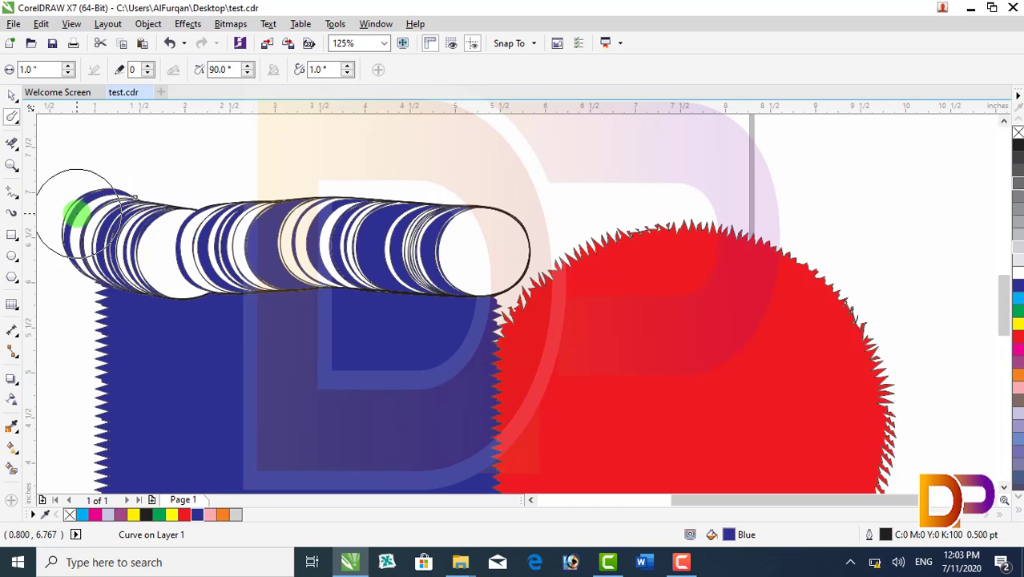
Attract the right side of the blue rectangle across the red circle with a 3.0-inch nib and a rate of 86.
{"action": "left_click", "coordinate": [21, 128]}
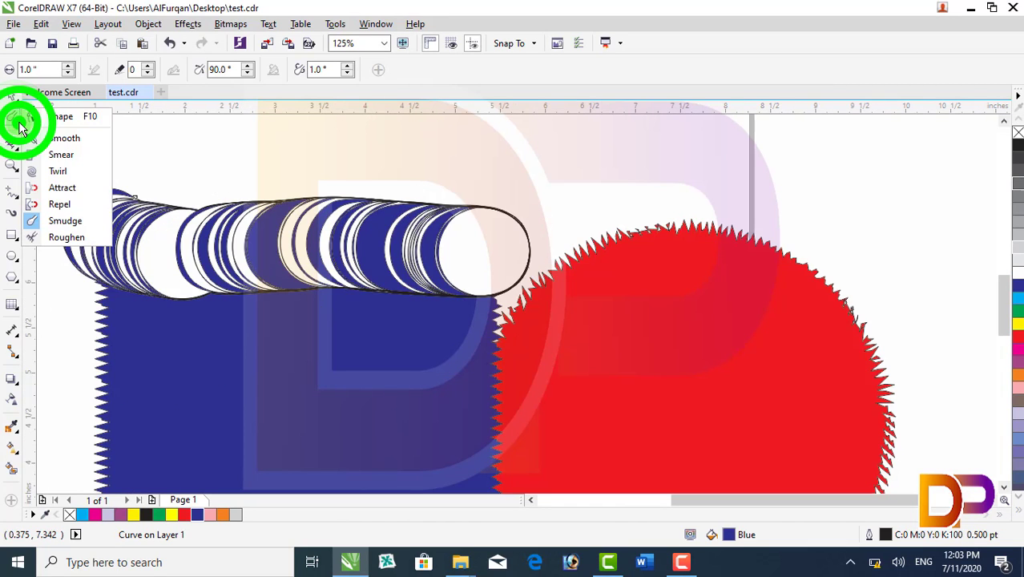
{"action": "left_click", "coordinate": [57, 174]}
{"action": "left_click", "coordinate": [62, 196]}
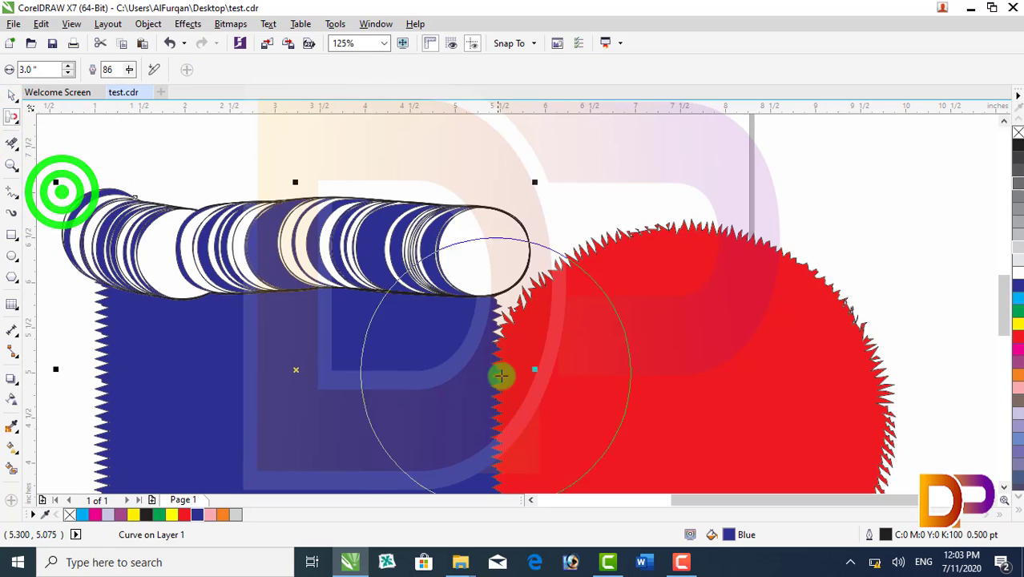
{"action": "left_click_drag", "start_coordinate": [446, 370], "coordinate": [748, 364]}
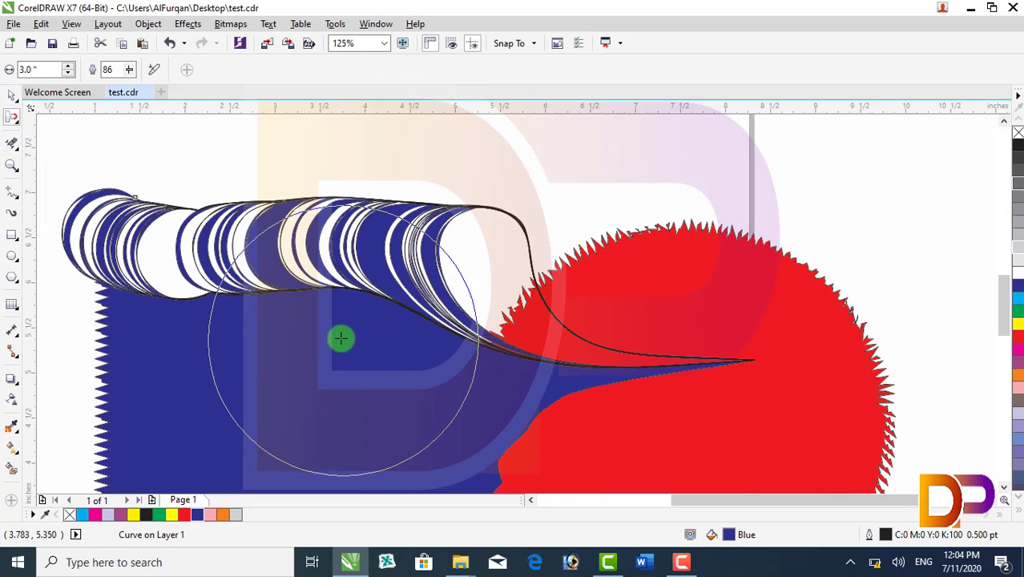
{"action": "mouse_move", "coordinate": [696, 284]}
{"action": "left_mouse_down"}
{"action": "mouse_move", "coordinate": [587, 293]}
{"action": "mouse_move", "coordinate": [463, 383]}
{"action": "mouse_move", "coordinate": [178, 414]}
{"action": "mouse_move", "coordinate": [214, 396]}
{"action": "left_mouse_up"}
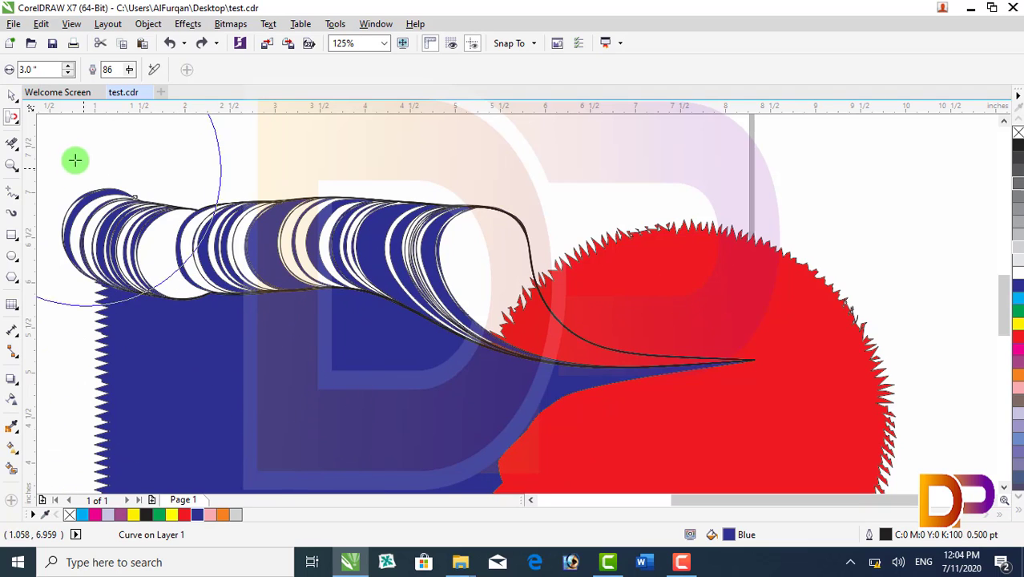
Undo the Attract and Smudge strokes on the blue rectangle.
{"action": "left_click", "coordinate": [13, 97]}
{"action": "scroll", "coordinate": [244, 221], "scroll_direction": "down", "scroll_amount": 1}
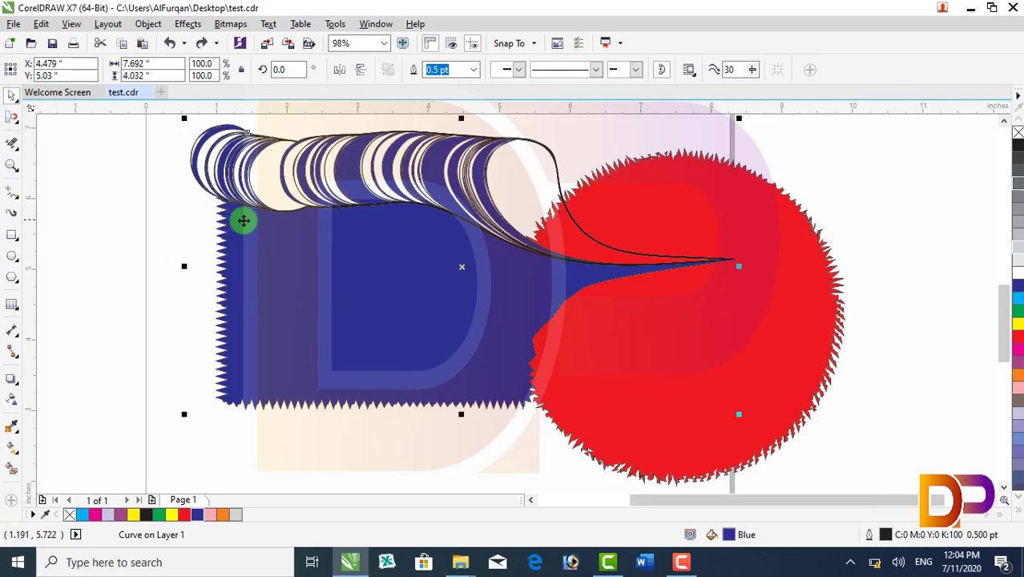
{"action": "key", "text": "ctrl+z"}
{"action": "key", "text": "ctrl+z"}
{"action": "key", "text": "ctrl+z"}
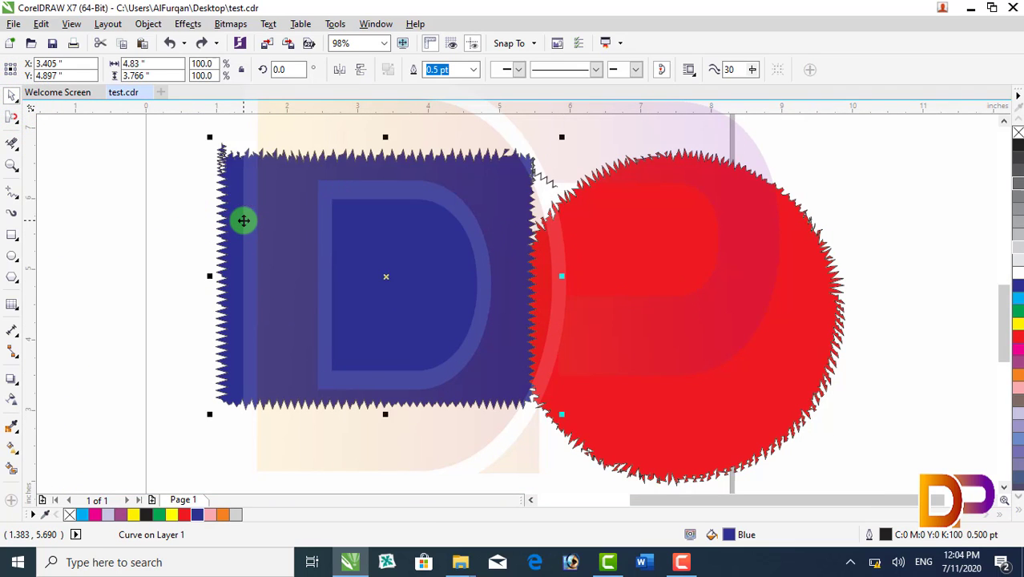
Scale the red circle down to about 73% and move it over the middle of the blue rectangle.
{"action": "left_click_drag", "start_coordinate": [617, 258], "coordinate": [335, 220]}
{"action": "left_click_drag", "start_coordinate": [577, 448], "coordinate": [485, 397]}
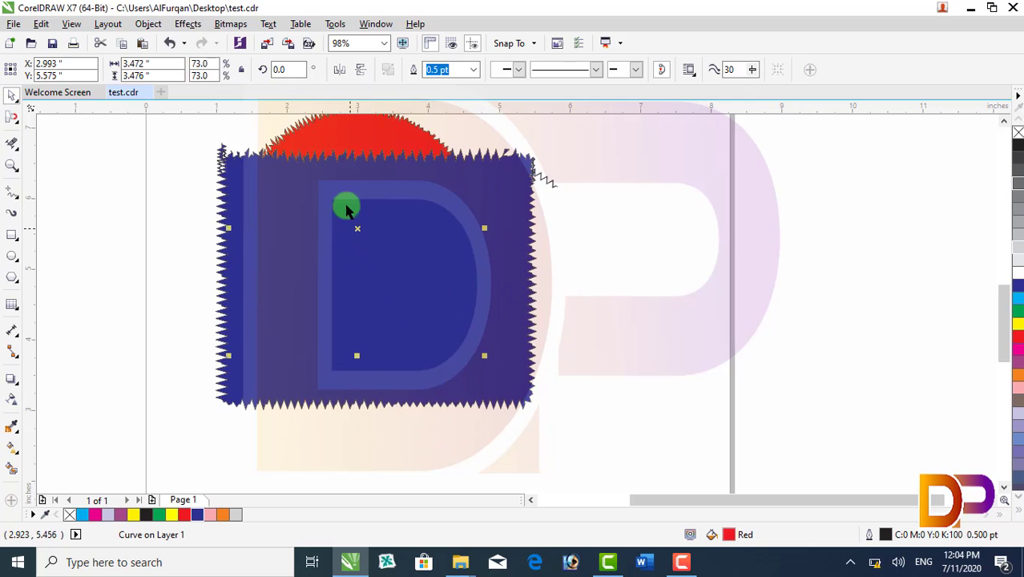
{"action": "left_click_drag", "start_coordinate": [338, 128], "coordinate": [375, 204]}
Order the blue rectangle back one so it lies behind the red circle.
{"action": "right_click", "coordinate": [375, 204]}
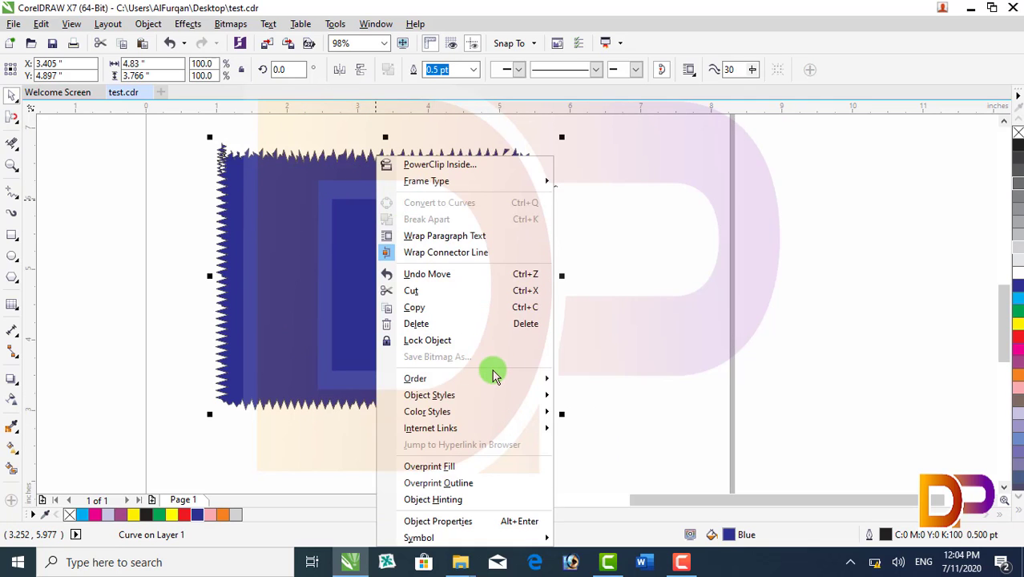
{"action": "mouse_move", "coordinate": [533, 382]}
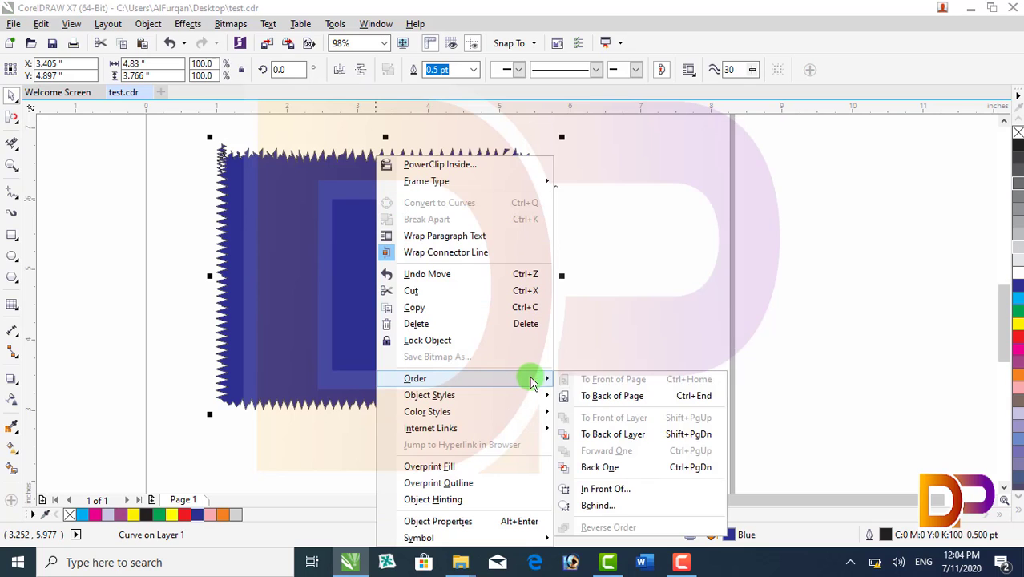
{"action": "left_click", "coordinate": [599, 468]}
Select both shapes and attract their right sides outward into a long point with a 3.0-inch nib.
{"action": "left_click_drag", "start_coordinate": [172, 149], "coordinate": [630, 446]}
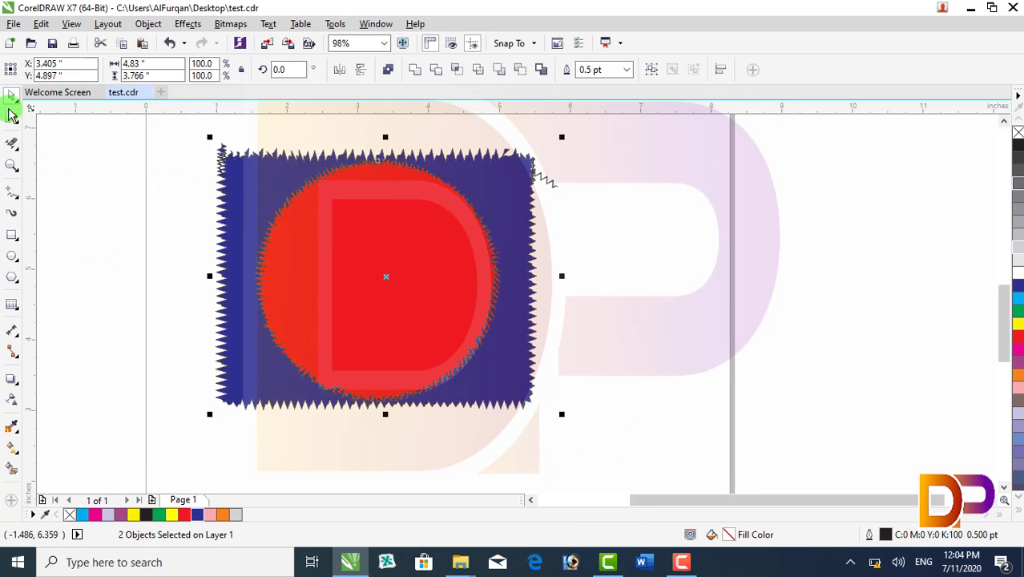
{"action": "left_click_drag", "start_coordinate": [22, 128], "coordinate": [59, 188]}
{"action": "left_click_drag", "start_coordinate": [436, 292], "coordinate": [622, 295]}
{"action": "left_click_drag", "start_coordinate": [713, 308], "coordinate": [709, 304]}
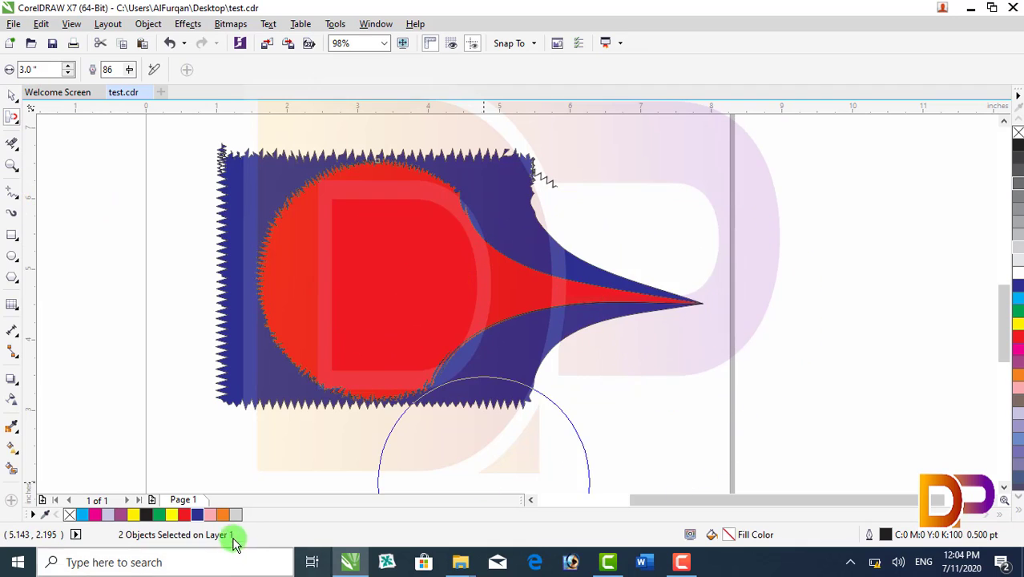
Repel the left sides of both selected shapes inward with a 3.0-inch nib, hollowing out a round notch.
{"action": "left_click", "coordinate": [17, 118]}
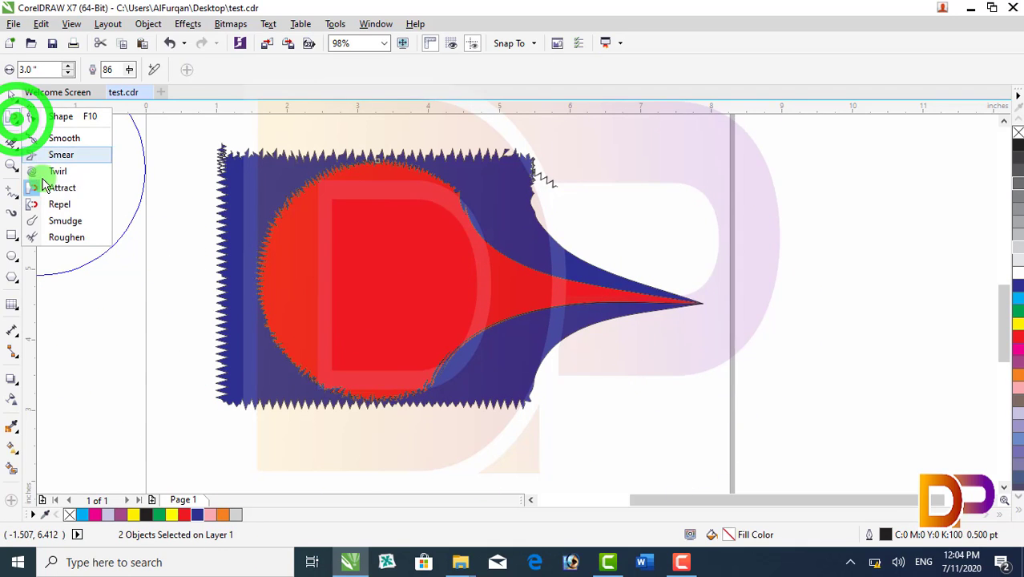
{"action": "left_click", "coordinate": [56, 204]}
{"action": "mouse_move", "coordinate": [204, 252]}
{"action": "left_mouse_down"}
{"action": "mouse_move", "coordinate": [202, 268]}
{"action": "mouse_move", "coordinate": [292, 270]}
{"action": "left_mouse_up"}
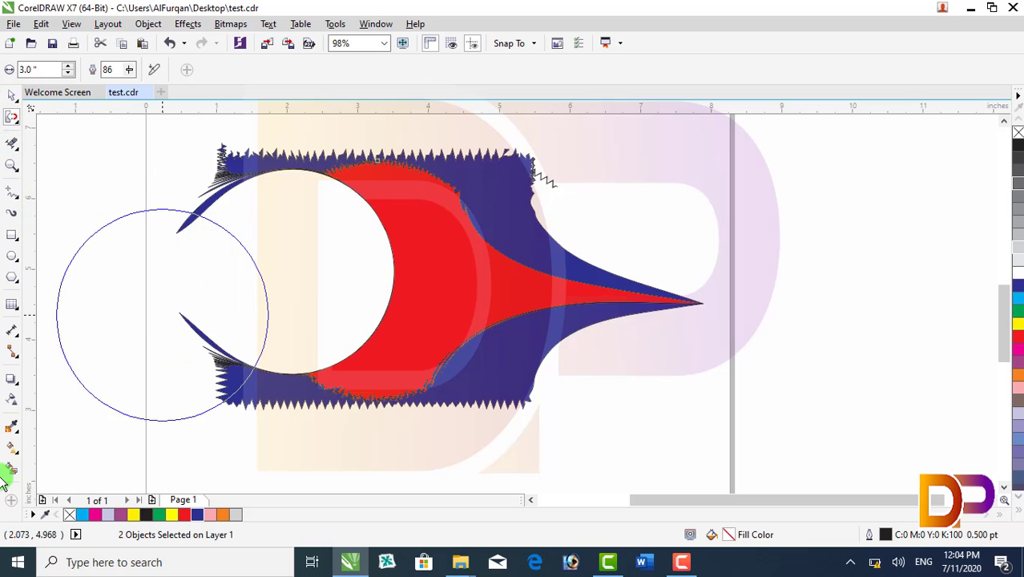
{"action": "left_click", "coordinate": [243, 252]}
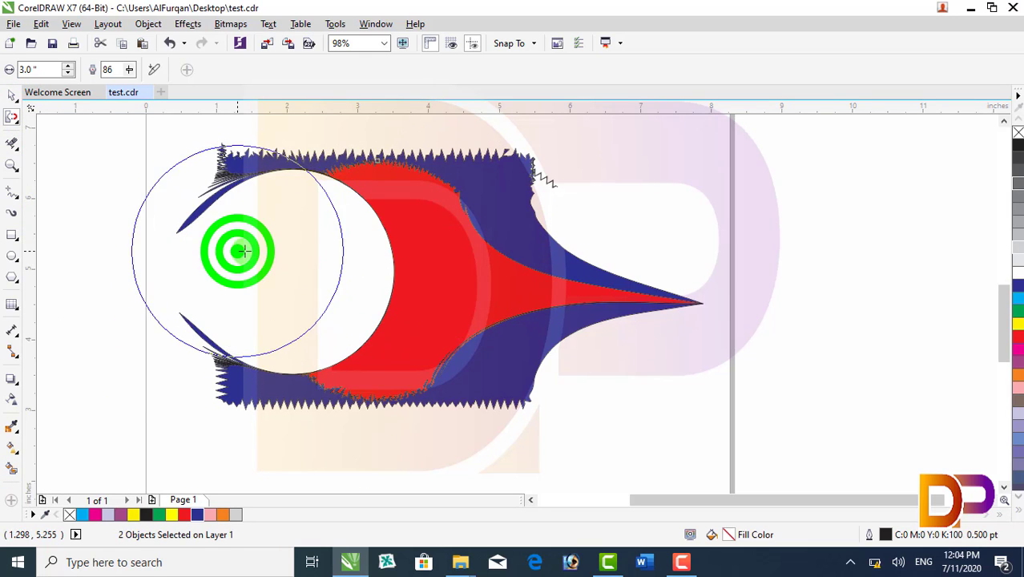
{"action": "mouse_move", "coordinate": [243, 251]}
{"action": "left_mouse_down"}
{"action": "mouse_move", "coordinate": [298, 265]}
{"action": "mouse_move", "coordinate": [245, 271]}
{"action": "mouse_move", "coordinate": [140, 322]}
{"action": "mouse_move", "coordinate": [116, 272]}
{"action": "mouse_move", "coordinate": [111, 216]}
{"action": "mouse_move", "coordinate": [124, 215]}
{"action": "mouse_move", "coordinate": [39, 133]}
{"action": "left_mouse_up"}
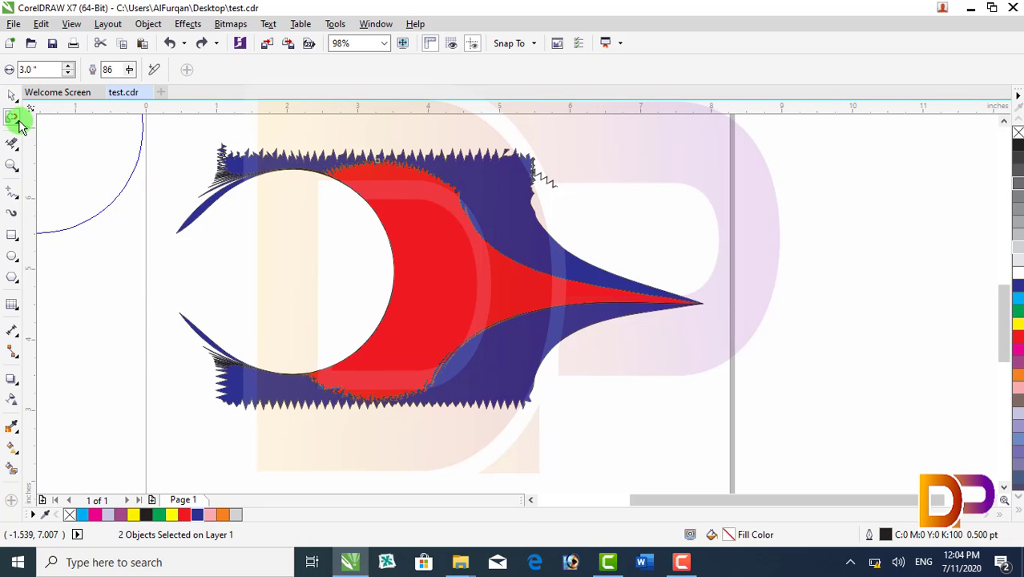
Smudge the blue shape at its right corners, along its top edge and across the red area with a 1.0-inch nib.
{"action": "left_click", "coordinate": [16, 118]}
{"action": "left_click", "coordinate": [66, 221]}
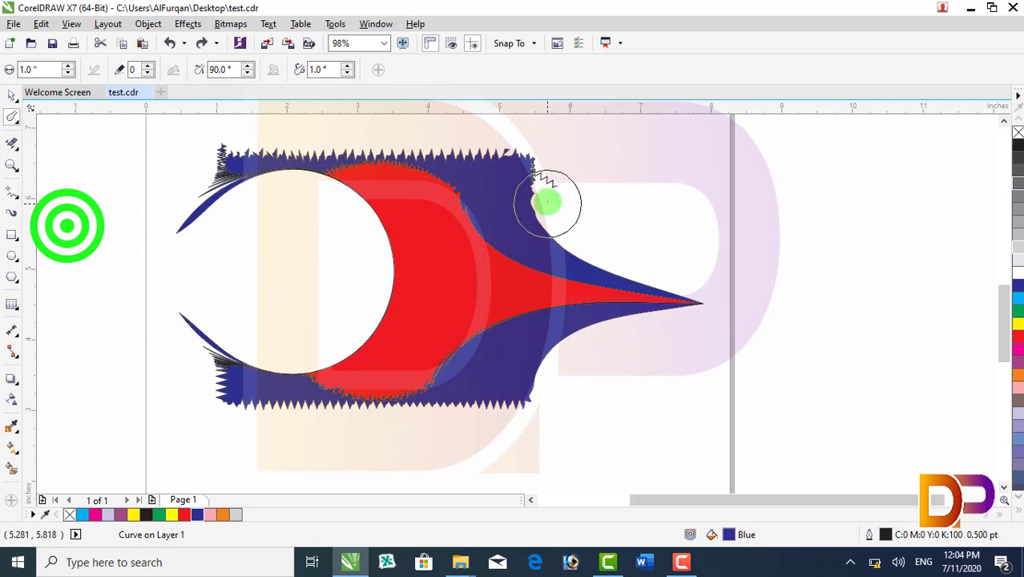
{"action": "mouse_move", "coordinate": [532, 165]}
{"action": "left_mouse_down"}
{"action": "mouse_move", "coordinate": [438, 383]}
{"action": "mouse_move", "coordinate": [437, 449]}
{"action": "left_mouse_up"}
{"action": "left_click", "coordinate": [218, 169]}
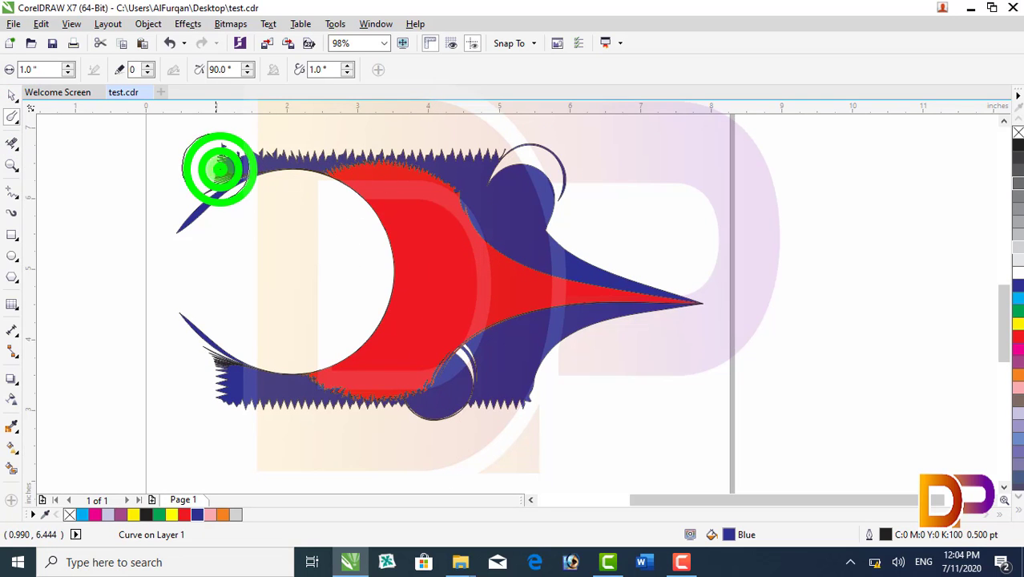
{"action": "mouse_move", "coordinate": [218, 168]}
{"action": "left_mouse_down"}
{"action": "mouse_move", "coordinate": [402, 151]}
{"action": "mouse_move", "coordinate": [561, 173]}
{"action": "left_mouse_up"}
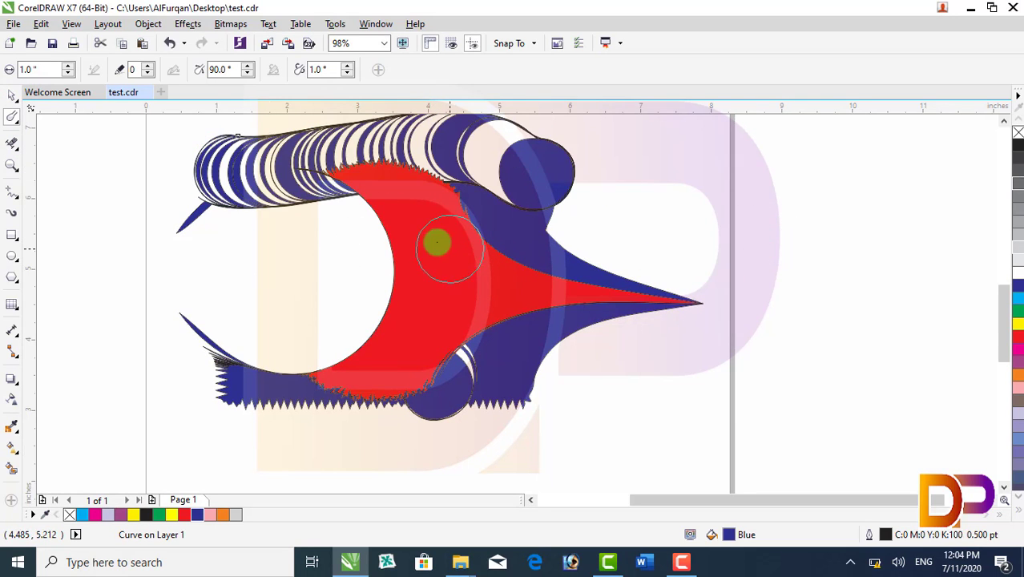
{"action": "left_click_drag", "start_coordinate": [437, 243], "coordinate": [355, 172]}
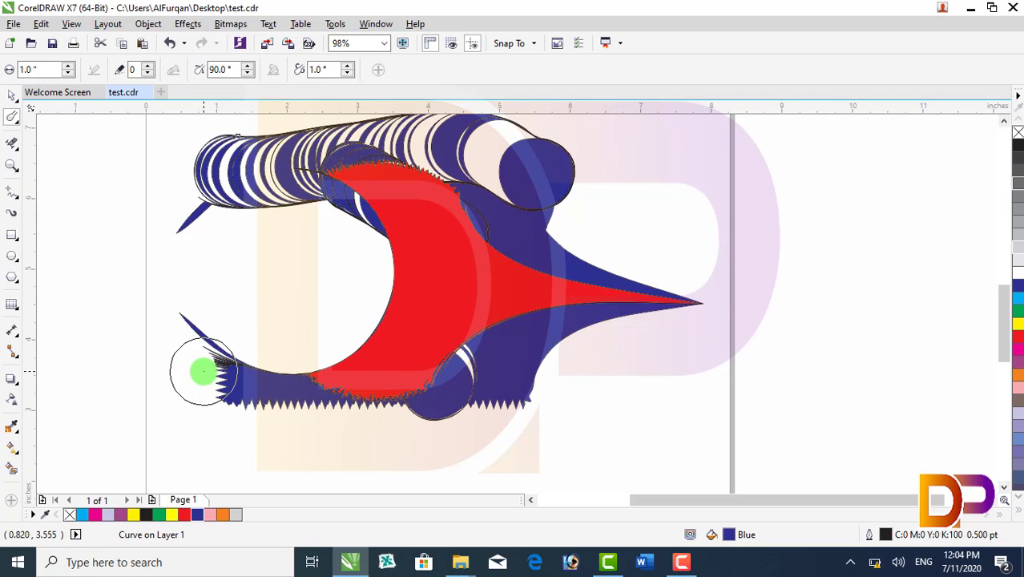
Undo the last Smudge strokes on the blue shape.
{"action": "key", "text": "ctrl+z"}
{"action": "key", "text": "ctrl+z"}
{"action": "key", "text": "ctrl+z"}
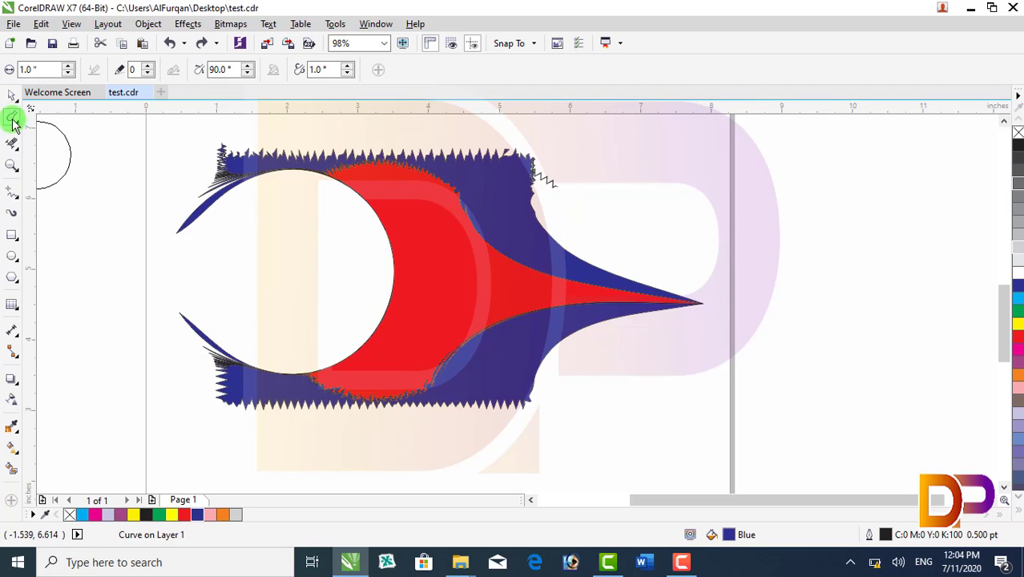
Smudge the blue shape from its upper-left corner along the whole top edge with a 1.0-inch nib and 90° tilt.
{"action": "left_click", "coordinate": [12, 96]}
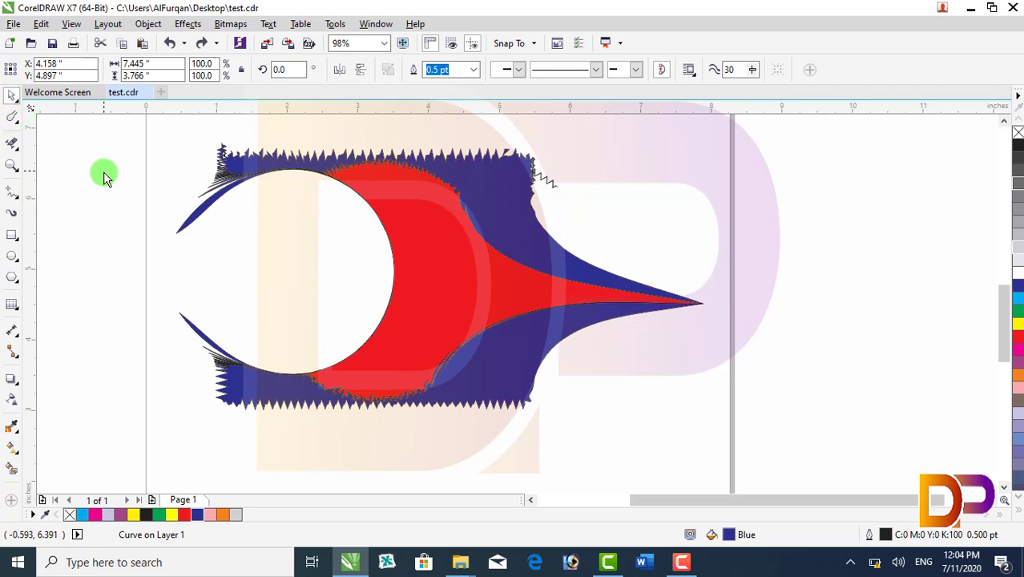
{"action": "key", "text": "F10"}
{"action": "left_click", "coordinate": [15, 119]}
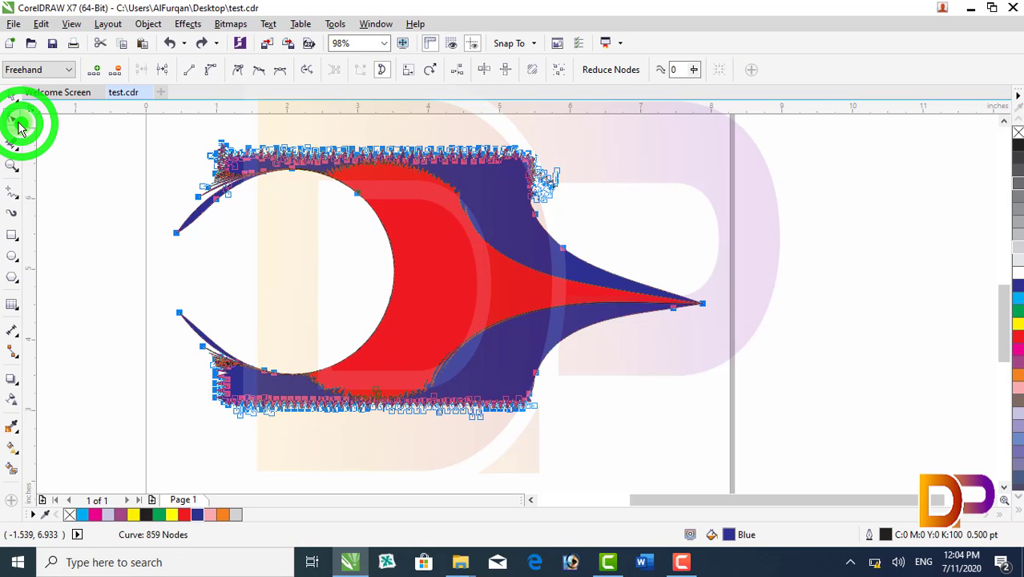
{"action": "left_click", "coordinate": [68, 210]}
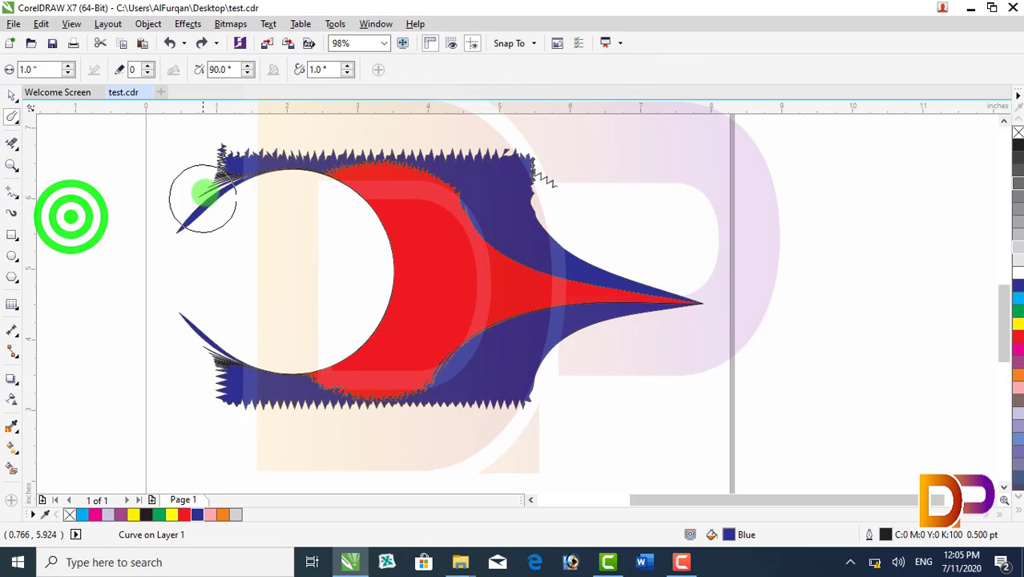
{"action": "left_click_drag", "start_coordinate": [202, 183], "coordinate": [522, 172]}
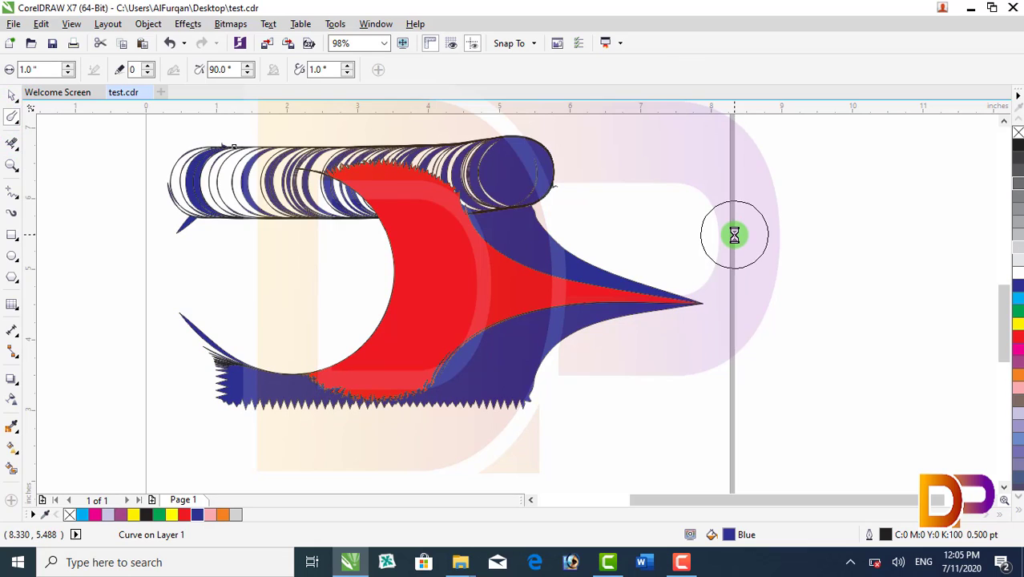
{"action": "left_click", "coordinate": [265, 335]}
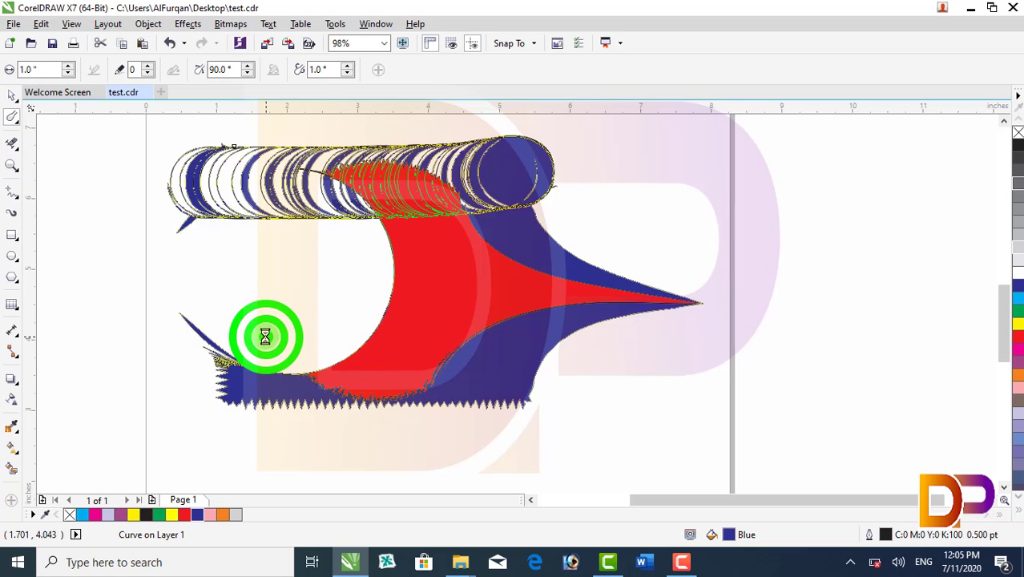
Select the red shape and smudge it along its upper edge and from its pointed tip back toward the lower left.
{"action": "left_click", "coordinate": [15, 97]}
{"action": "left_click", "coordinate": [418, 230]}
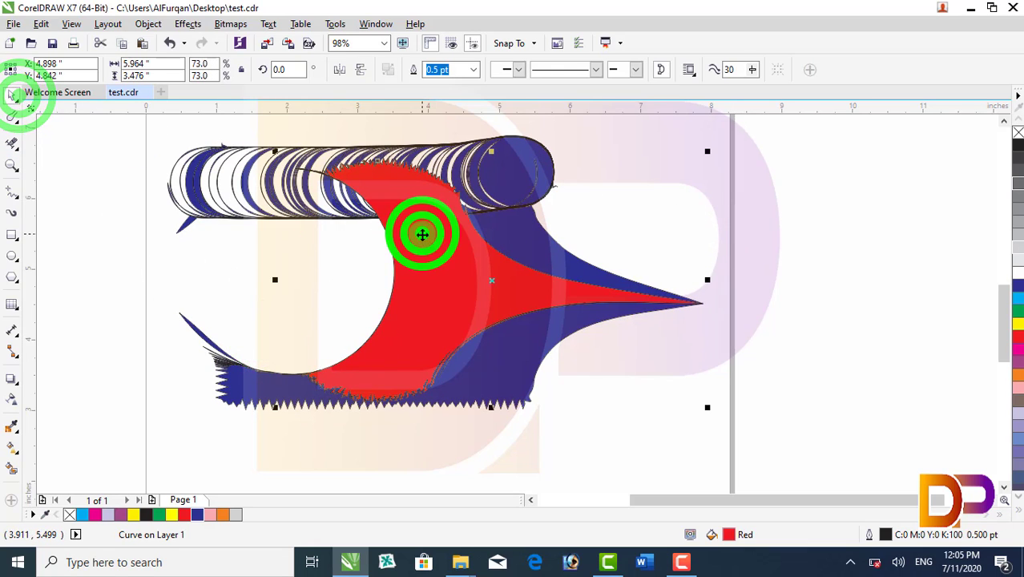
{"action": "left_click", "coordinate": [13, 125]}
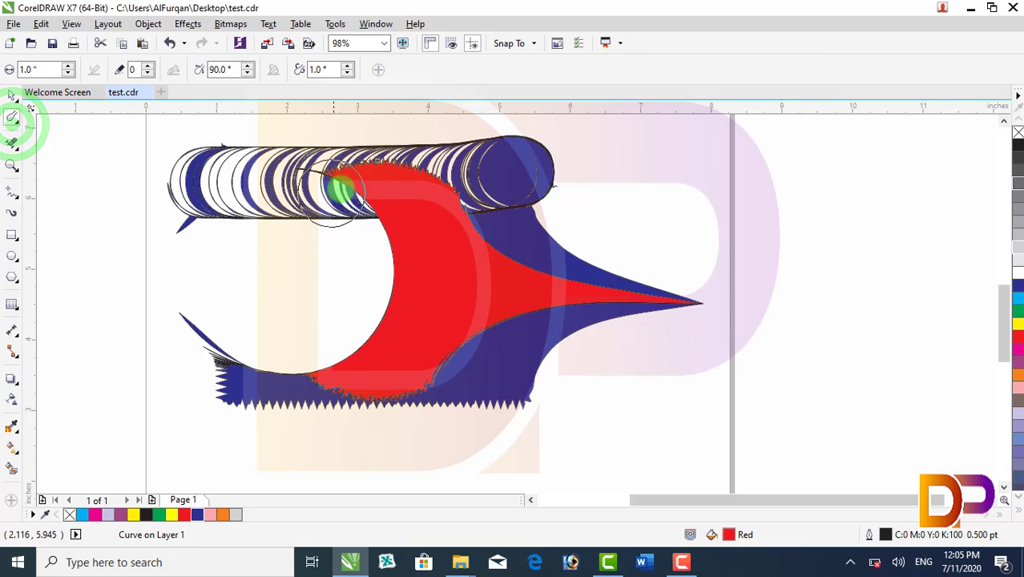
{"action": "left_click_drag", "start_coordinate": [346, 166], "coordinate": [478, 205]}
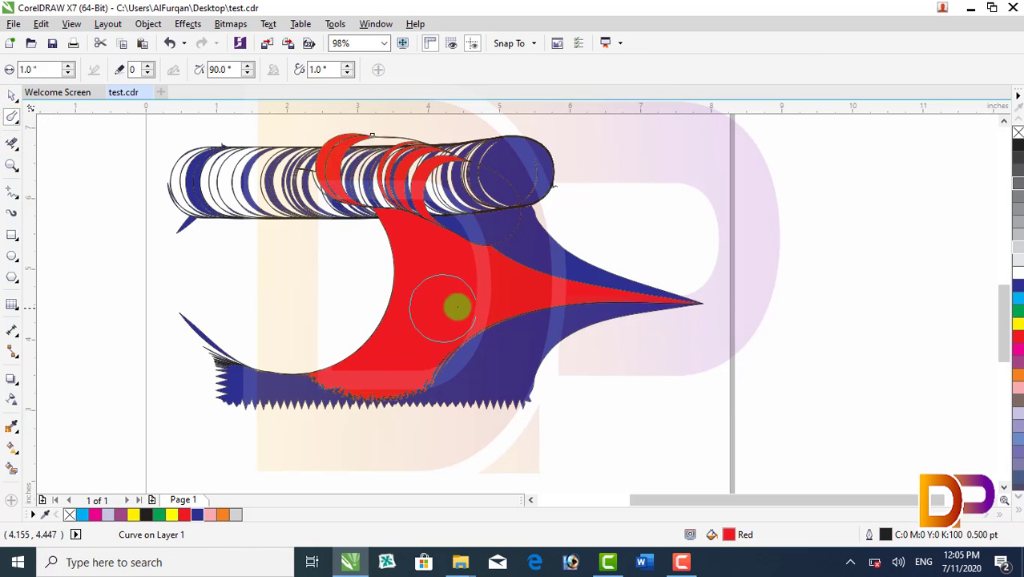
{"action": "left_click", "coordinate": [673, 299]}
{"action": "mouse_move", "coordinate": [673, 299]}
{"action": "left_mouse_down"}
{"action": "mouse_move", "coordinate": [385, 322]}
{"action": "mouse_move", "coordinate": [343, 380]}
{"action": "left_mouse_up"}
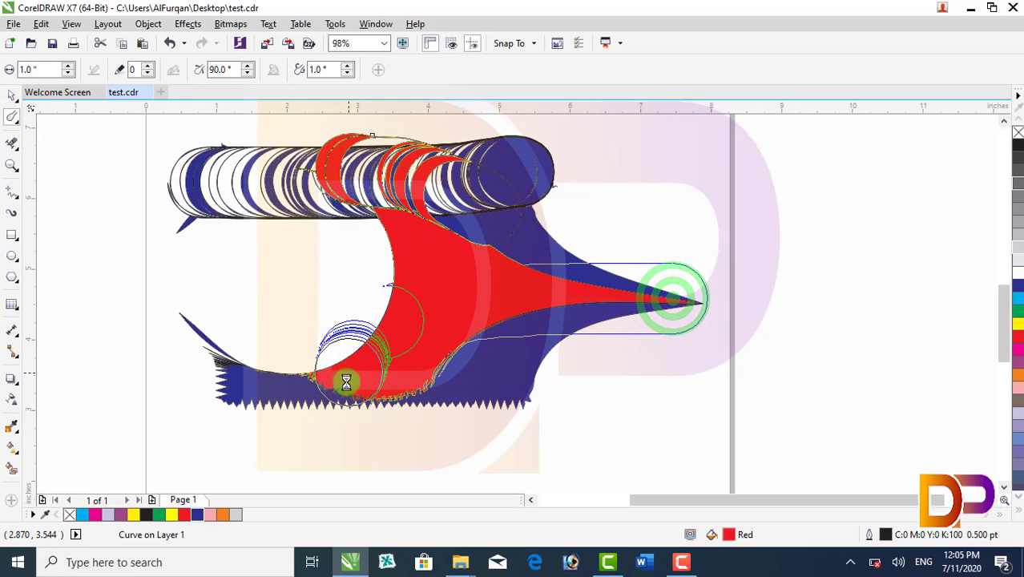
Undo the last Smudge stroke on the red shape and smudge its lower-left part rightward across the blue area with a 1.0-inch nib.
{"action": "key", "text": "ctrl+z"}
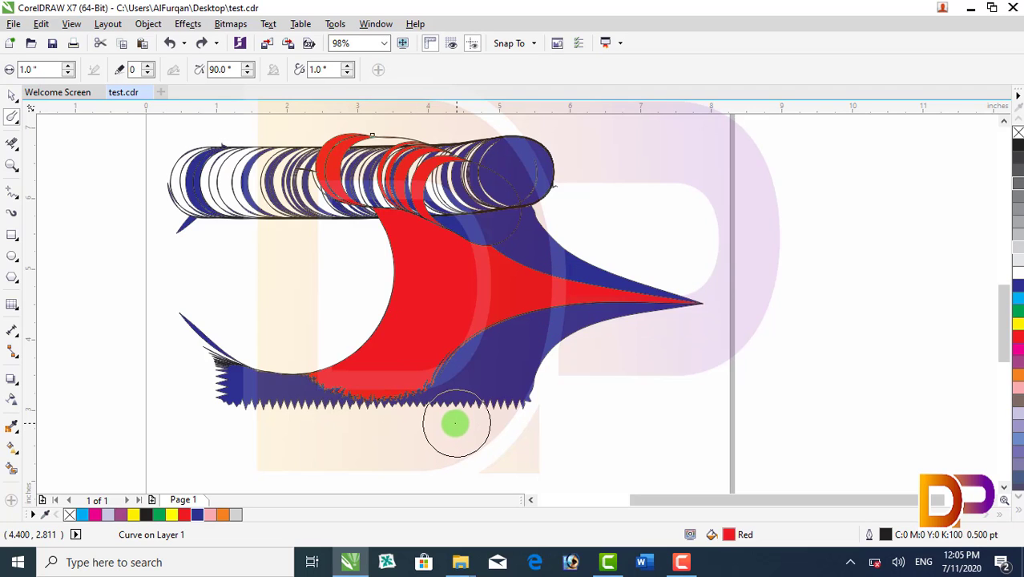
{"action": "left_click_drag", "start_coordinate": [327, 373], "coordinate": [424, 385]}
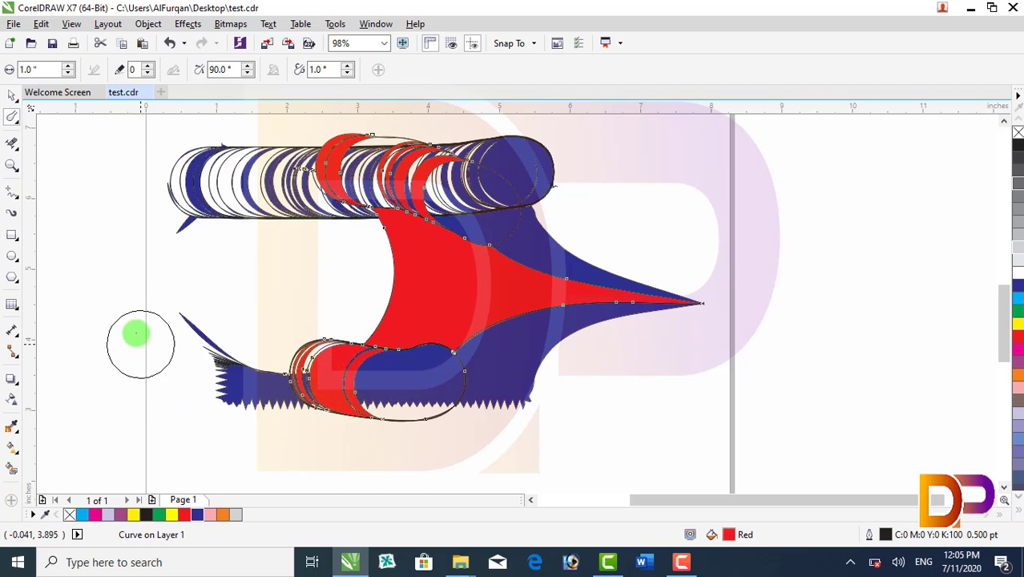
Roughen the red shape along its top, its concave left side and both edges to the pointed tip with a 0.5-inch nib and 45° tilt.
{"action": "left_click", "coordinate": [12, 96]}
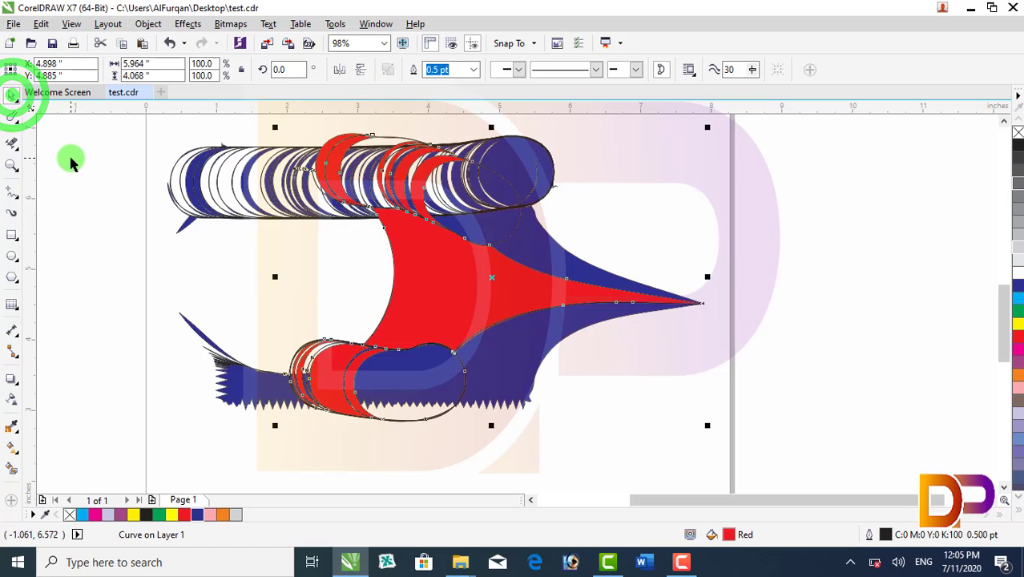
{"action": "key", "text": "F10"}
{"action": "left_click", "coordinate": [16, 99]}
{"action": "left_click", "coordinate": [17, 120]}
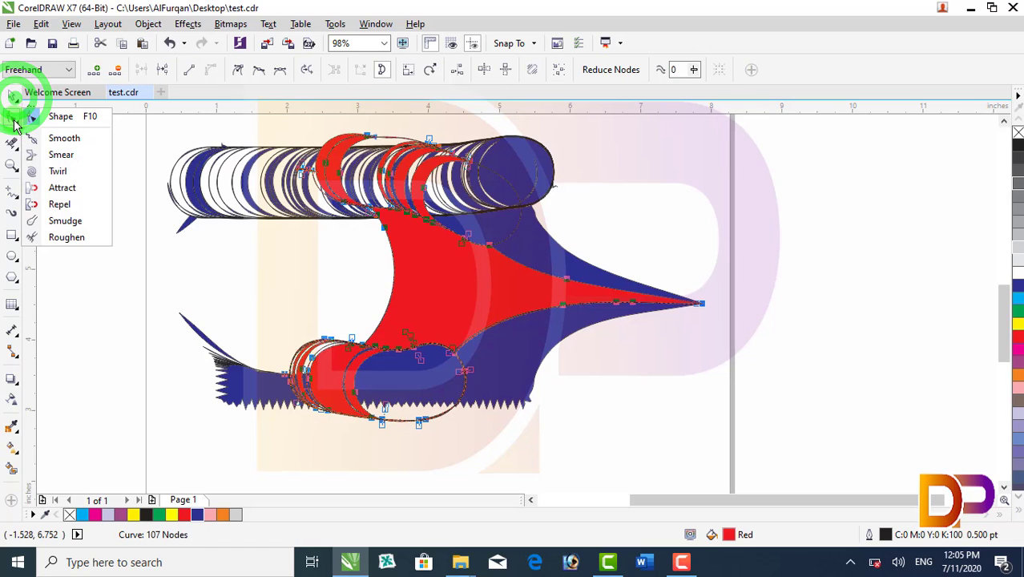
{"action": "left_click", "coordinate": [67, 238]}
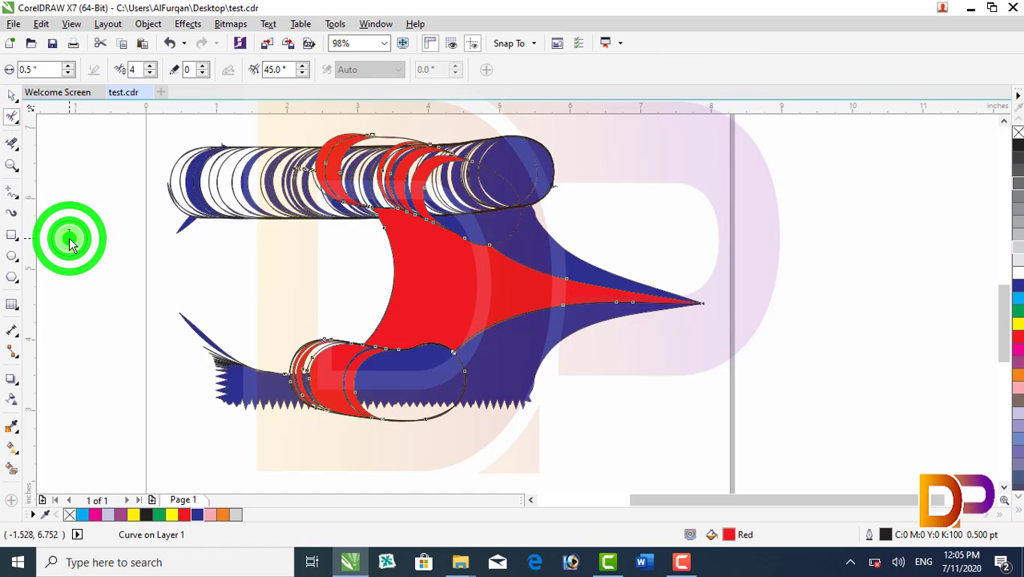
{"action": "left_click_drag", "start_coordinate": [165, 152], "coordinate": [495, 140]}
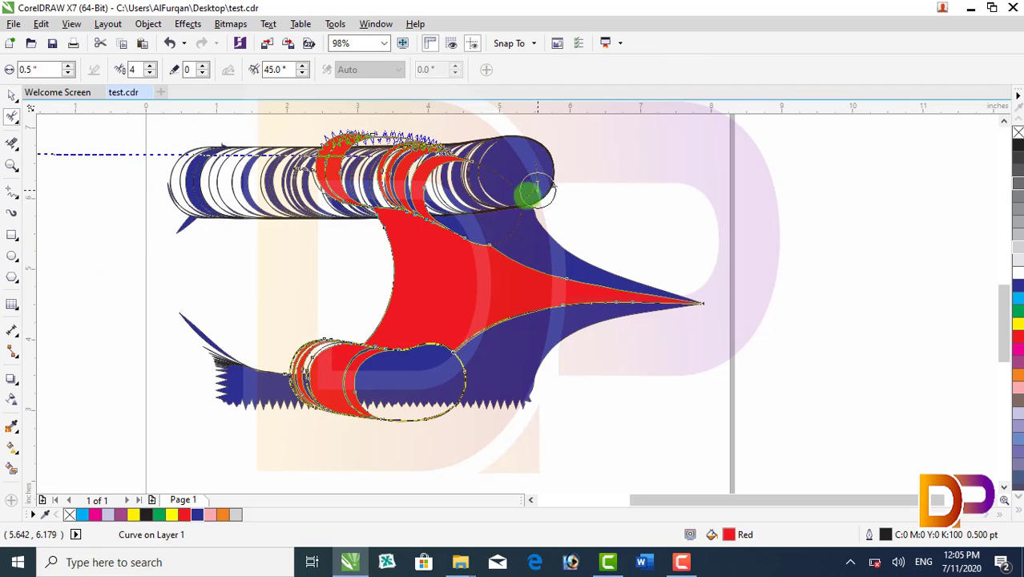
{"action": "left_click_drag", "start_coordinate": [538, 190], "coordinate": [336, 216]}
{"action": "left_click_drag", "start_coordinate": [204, 213], "coordinate": [183, 208]}
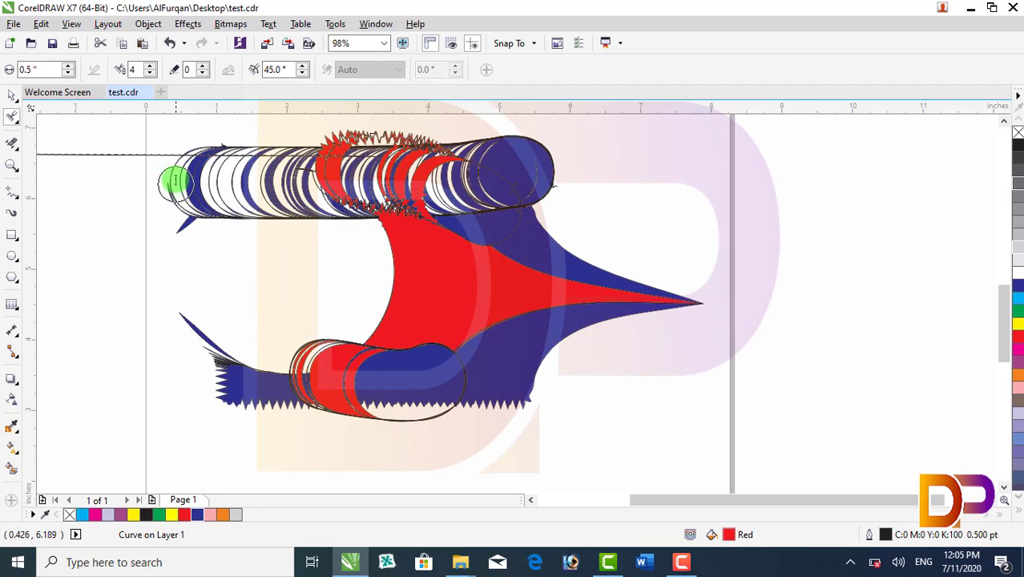
{"action": "mouse_move", "coordinate": [183, 158]}
{"action": "left_mouse_down"}
{"action": "mouse_move", "coordinate": [172, 183]}
{"action": "mouse_move", "coordinate": [194, 210]}
{"action": "mouse_move", "coordinate": [341, 213]}
{"action": "mouse_move", "coordinate": [389, 242]}
{"action": "mouse_move", "coordinate": [394, 305]}
{"action": "mouse_move", "coordinate": [359, 332]}
{"action": "mouse_move", "coordinate": [393, 255]}
{"action": "left_mouse_up"}
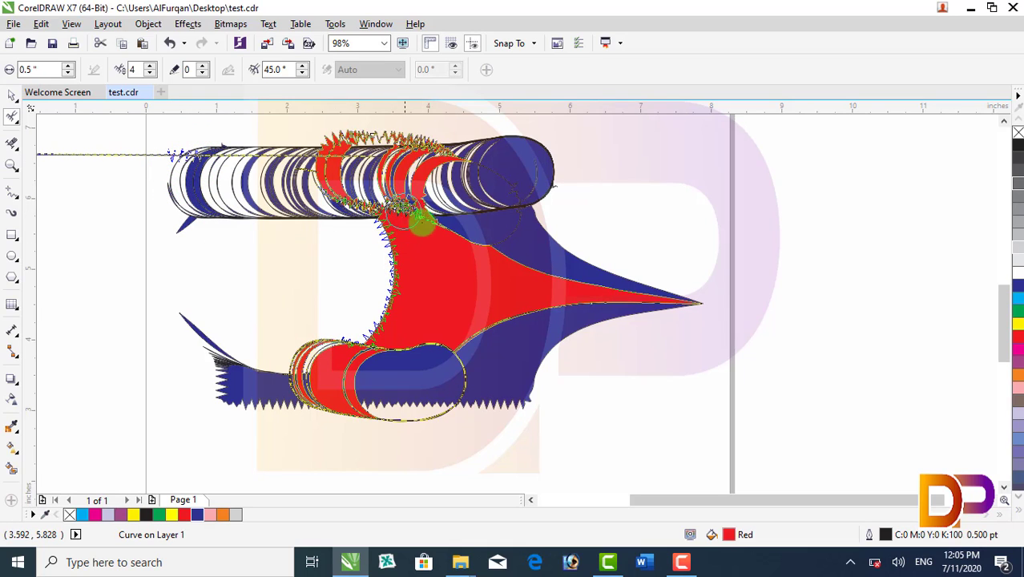
{"action": "mouse_move", "coordinate": [420, 223]}
{"action": "left_mouse_down"}
{"action": "mouse_move", "coordinate": [689, 296]}
{"action": "mouse_move", "coordinate": [525, 320]}
{"action": "mouse_move", "coordinate": [435, 359]}
{"action": "mouse_move", "coordinate": [530, 384]}
{"action": "mouse_move", "coordinate": [555, 354]}
{"action": "mouse_move", "coordinate": [684, 308]}
{"action": "left_mouse_up"}
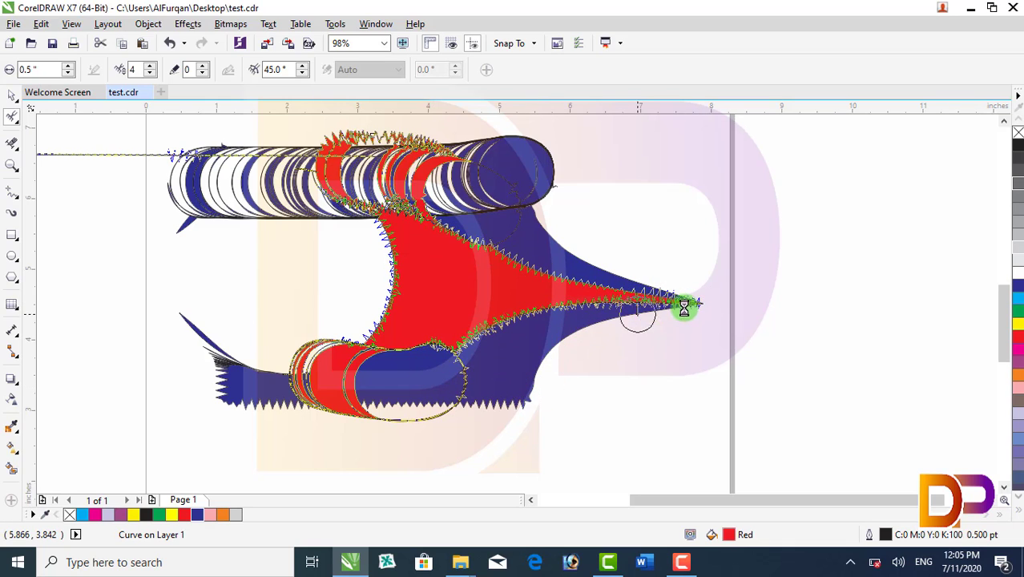
Try moving the red shape leftward across the blue shape, and undo the move.
{"action": "key", "text": "space"}
{"action": "left_click", "coordinate": [558, 345]}
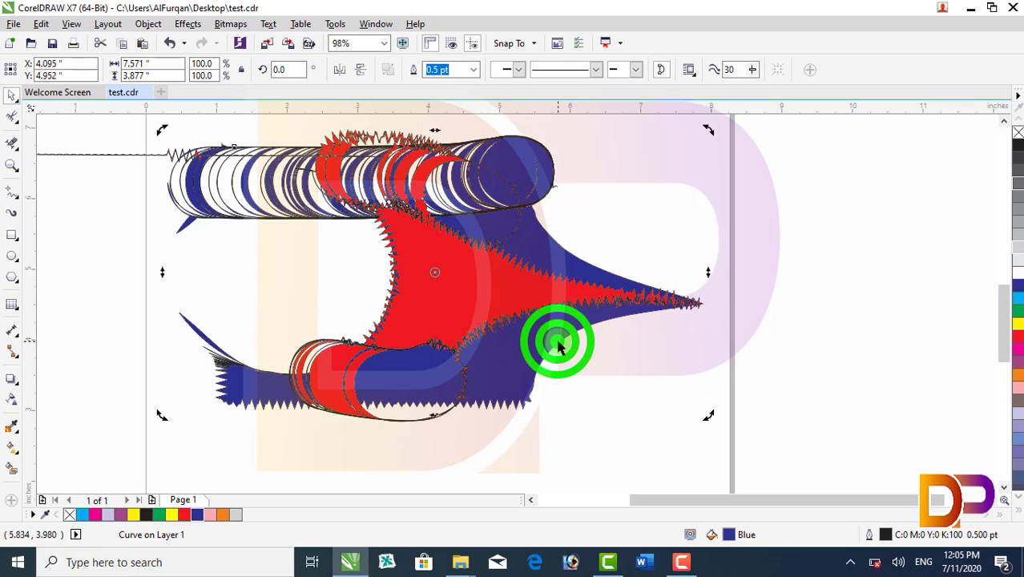
{"action": "left_click_drag", "start_coordinate": [495, 317], "coordinate": [365, 314]}
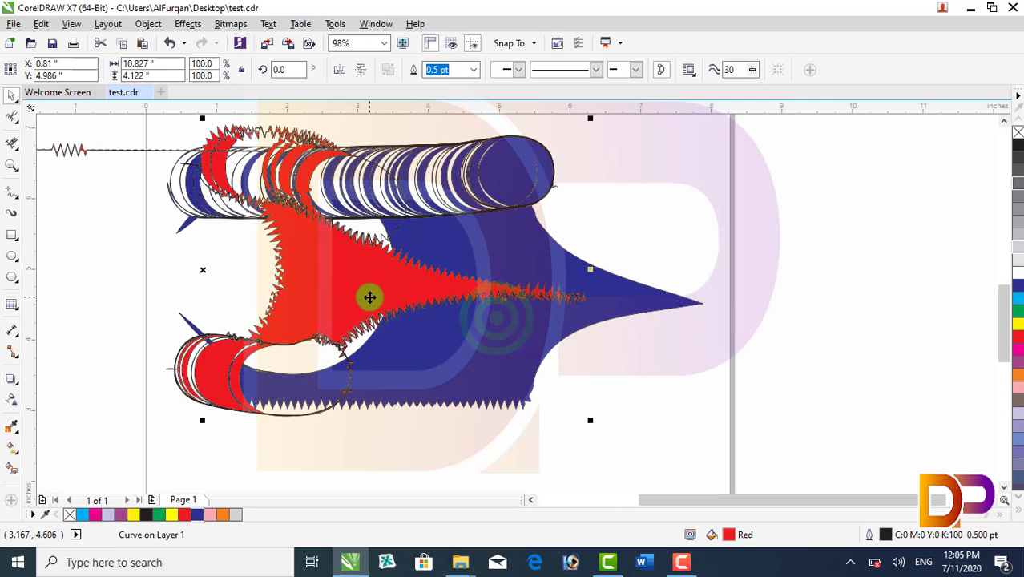
{"action": "left_click", "coordinate": [496, 338]}
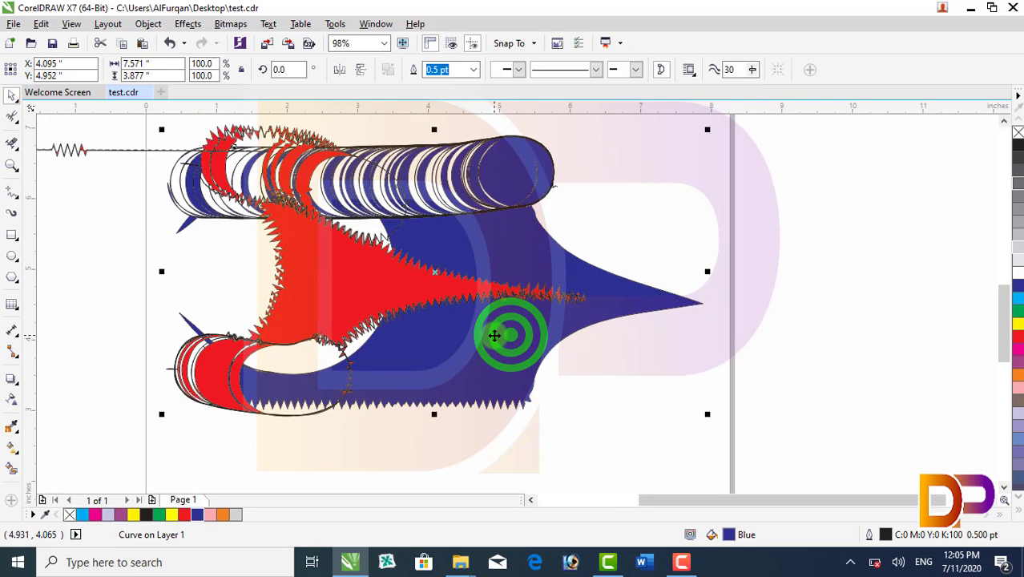
{"action": "key", "text": "ctrl+z"}
Display the nodes along the red shape's roughened outline and check how far its stray line extends beyond the page.
{"action": "double_click", "coordinate": [425, 338]}
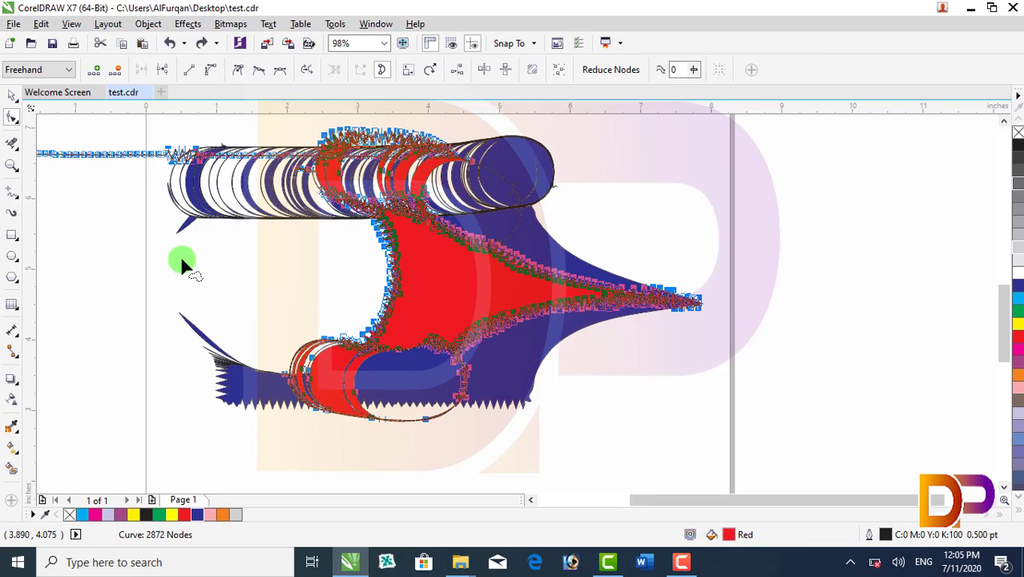
{"action": "left_click", "coordinate": [18, 101]}
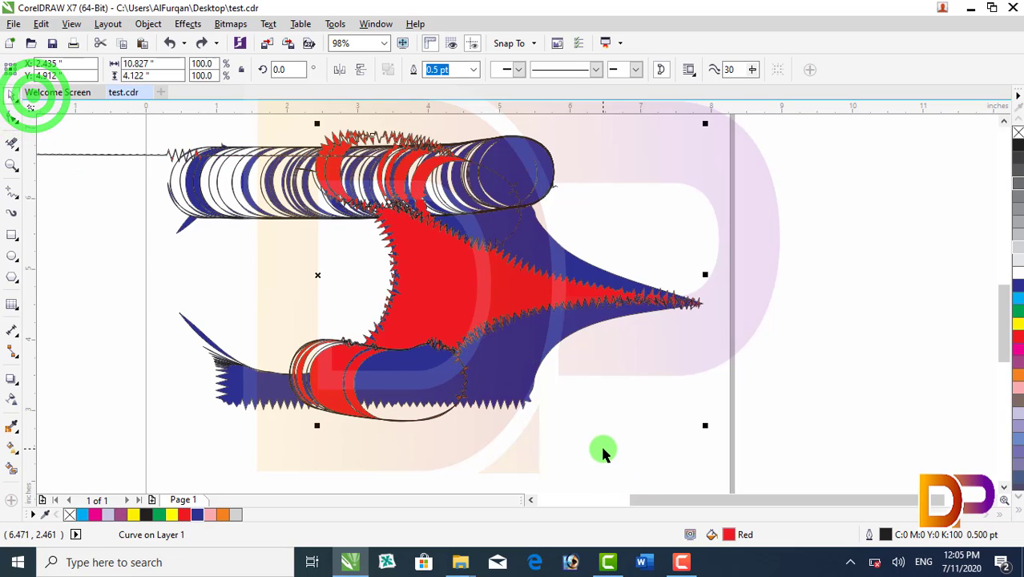
{"action": "key", "text": "F10"}
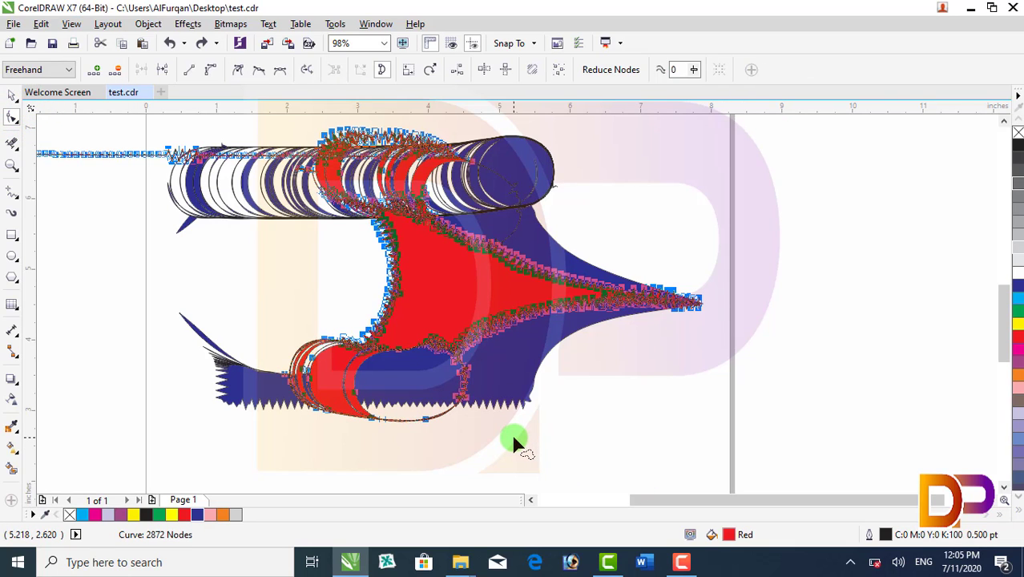
{"action": "scroll", "coordinate": [514, 437], "scroll_direction": "down", "scroll_amount": 1}
{"action": "key", "text": "F2"}
{"action": "left_click", "coordinate": [277, 252]}
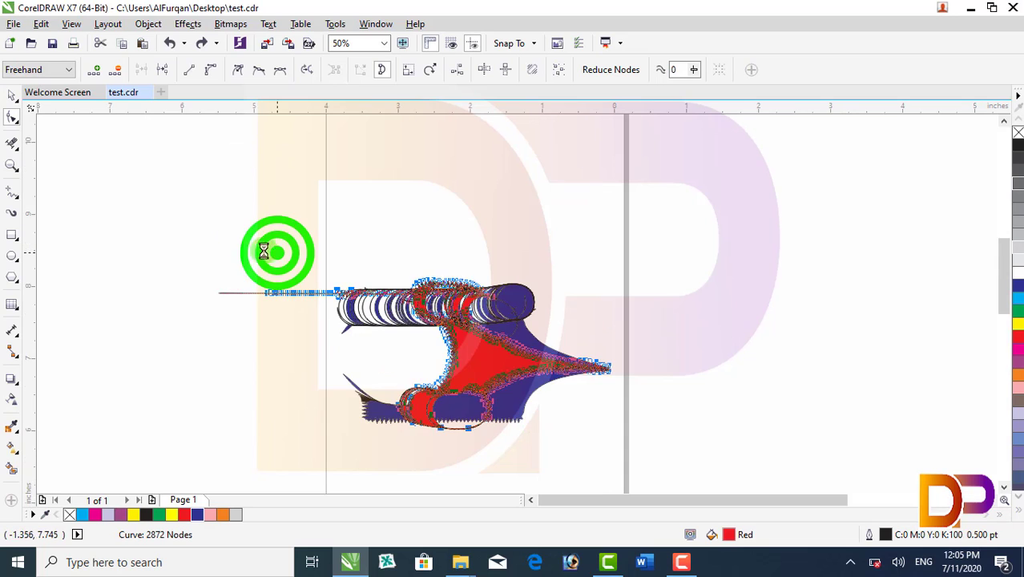
{"action": "key", "text": "shift+F4"}
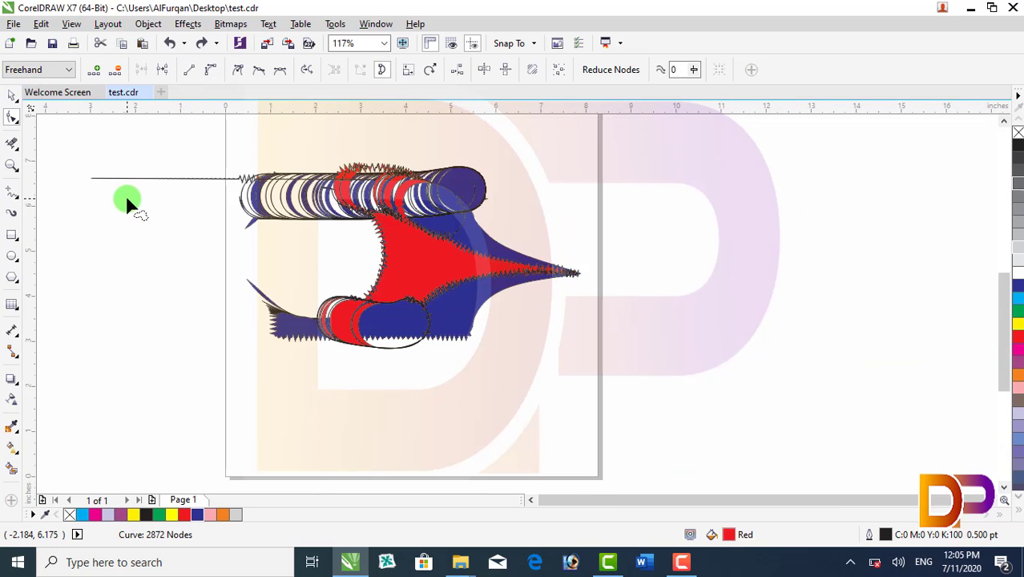
Select both shapes and roughen the blue shape's upper-right edge toward the tip and its toothed lower edge with a 0.5-inch nib.
{"action": "left_click", "coordinate": [16, 96]}
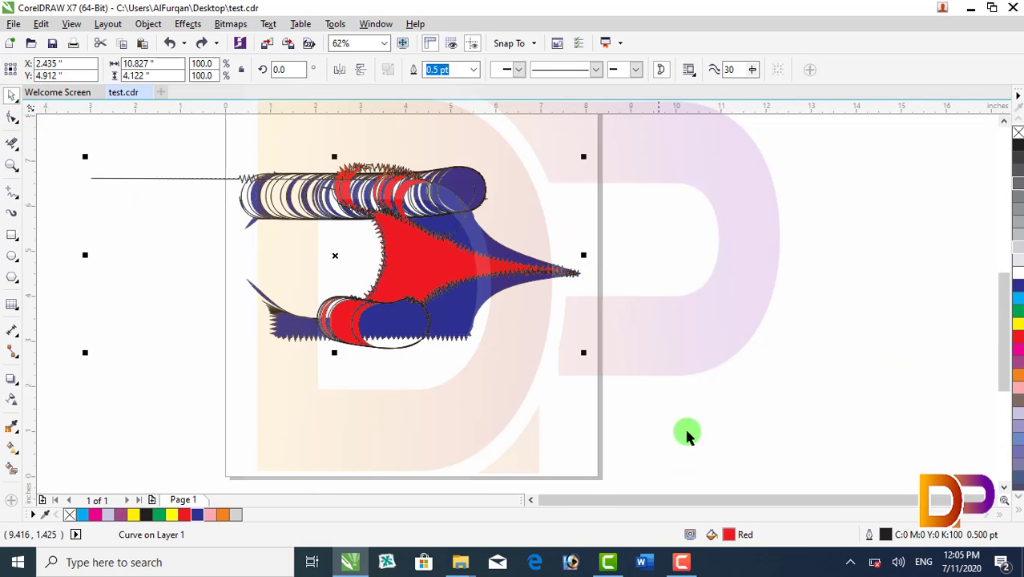
{"action": "mouse_move", "coordinate": [738, 464]}
{"action": "left_mouse_down"}
{"action": "mouse_move", "coordinate": [155, 252]}
{"action": "mouse_move", "coordinate": [56, 148]}
{"action": "left_mouse_up"}
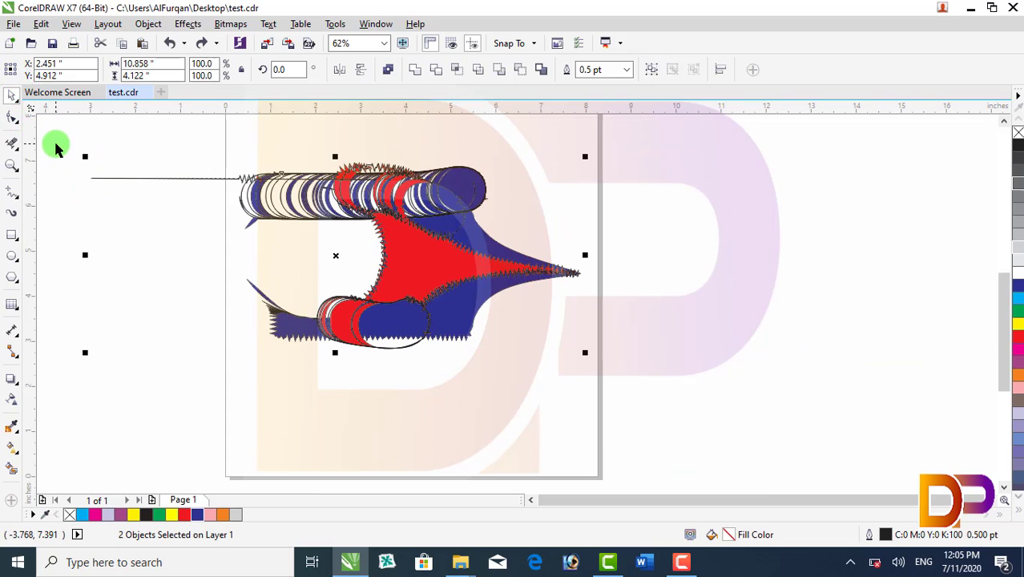
{"action": "left_click", "coordinate": [16, 128]}
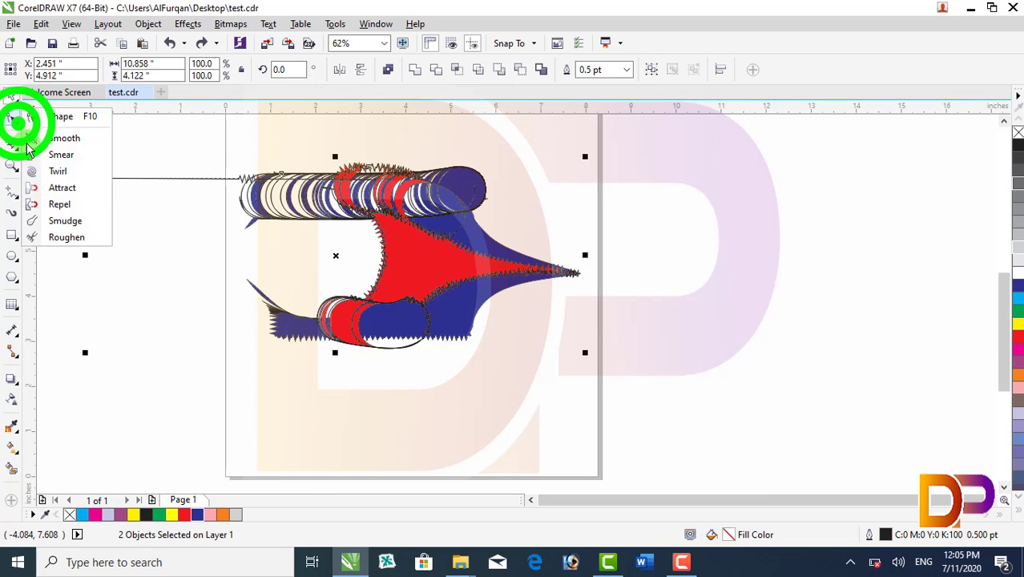
{"action": "left_click", "coordinate": [54, 233]}
{"action": "mouse_move", "coordinate": [468, 218]}
{"action": "left_mouse_down"}
{"action": "mouse_move", "coordinate": [507, 247]}
{"action": "mouse_move", "coordinate": [587, 276]}
{"action": "mouse_move", "coordinate": [491, 275]}
{"action": "left_mouse_up"}
{"action": "left_click_drag", "start_coordinate": [472, 342], "coordinate": [326, 343]}
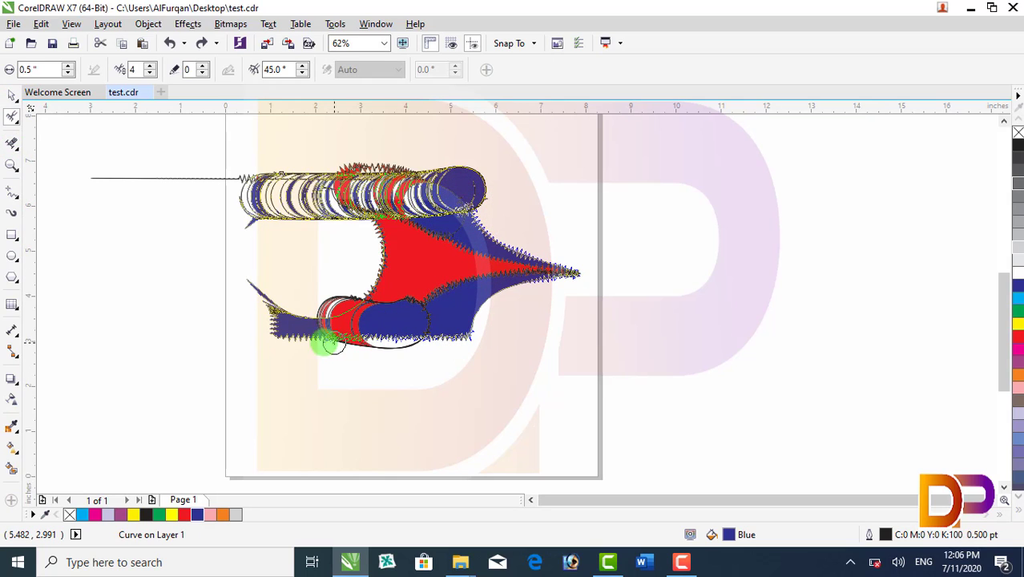
{"action": "mouse_move", "coordinate": [387, 359]}
{"action": "left_mouse_down"}
{"action": "mouse_move", "coordinate": [315, 307]}
{"action": "mouse_move", "coordinate": [412, 286]}
{"action": "left_mouse_up"}
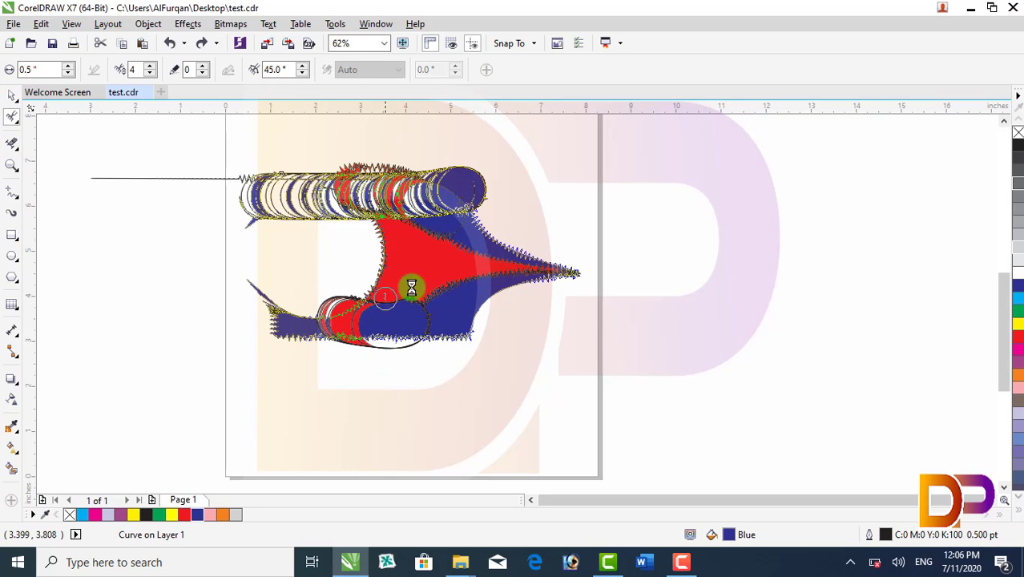
Select the red and blue shapes together and delete them from the page.
{"action": "left_click", "coordinate": [649, 336]}
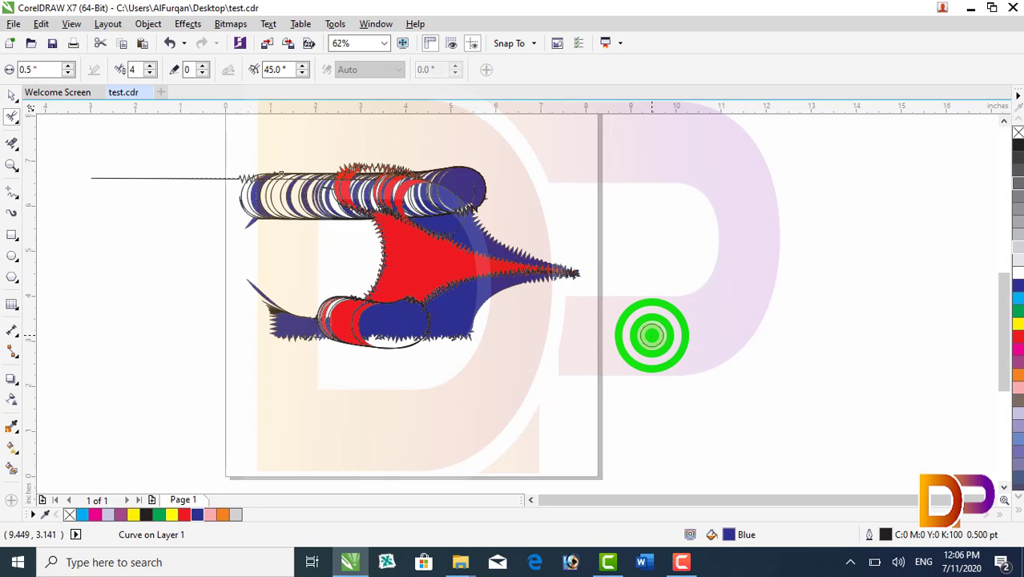
{"action": "left_click", "coordinate": [11, 95]}
{"action": "left_click", "coordinate": [67, 139]}
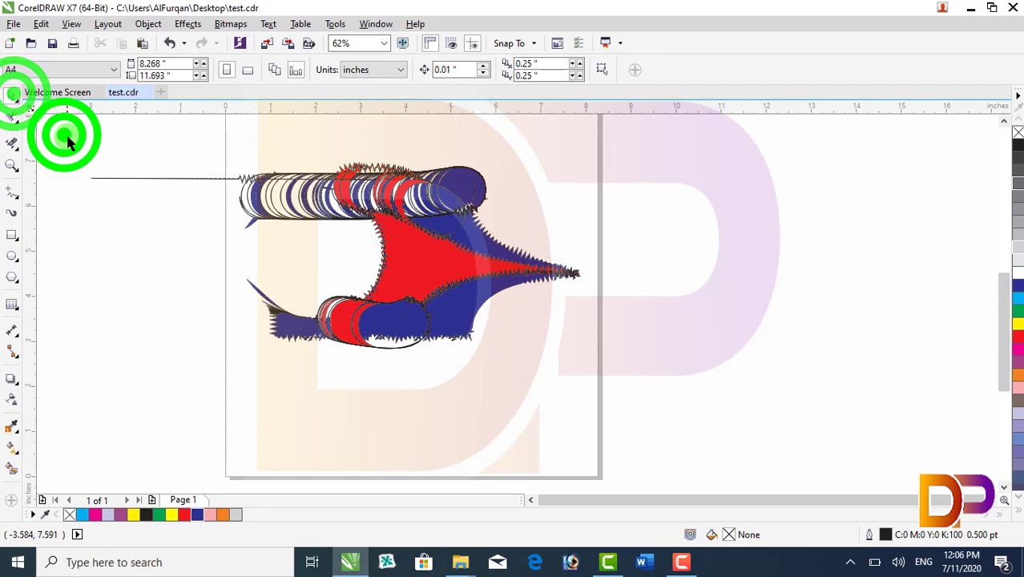
{"action": "left_click", "coordinate": [244, 173]}
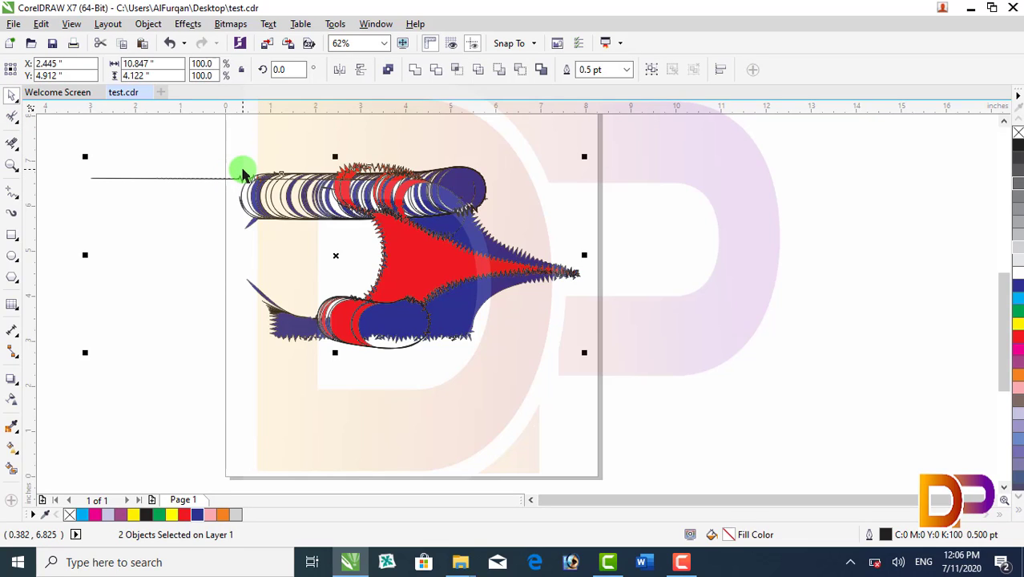
{"action": "key", "text": "Delete"}
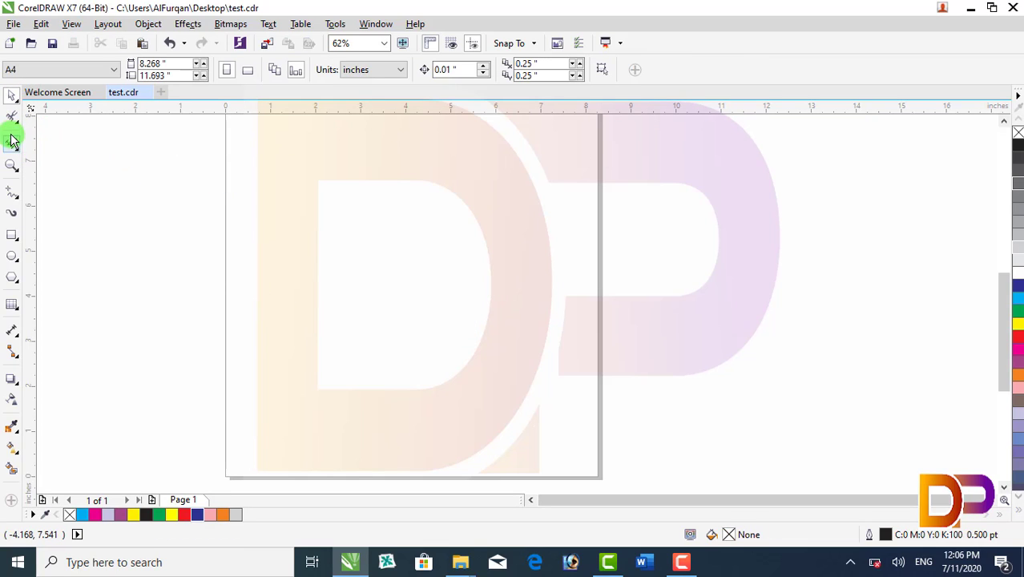
Activate the Eraser tool and review the list of available shape-editing tools.
{"action": "left_click", "coordinate": [17, 147]}
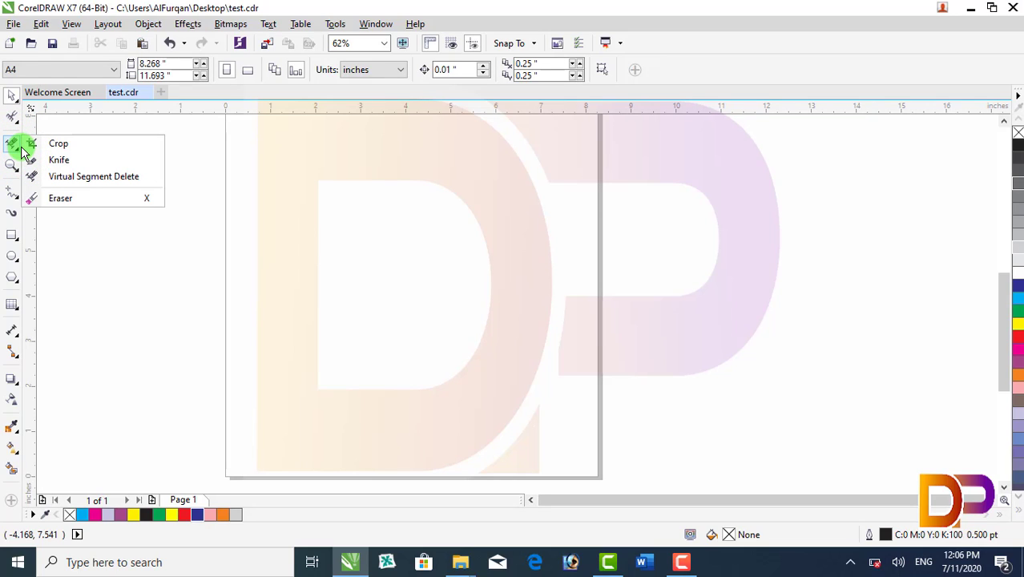
{"action": "left_click", "coordinate": [150, 200]}
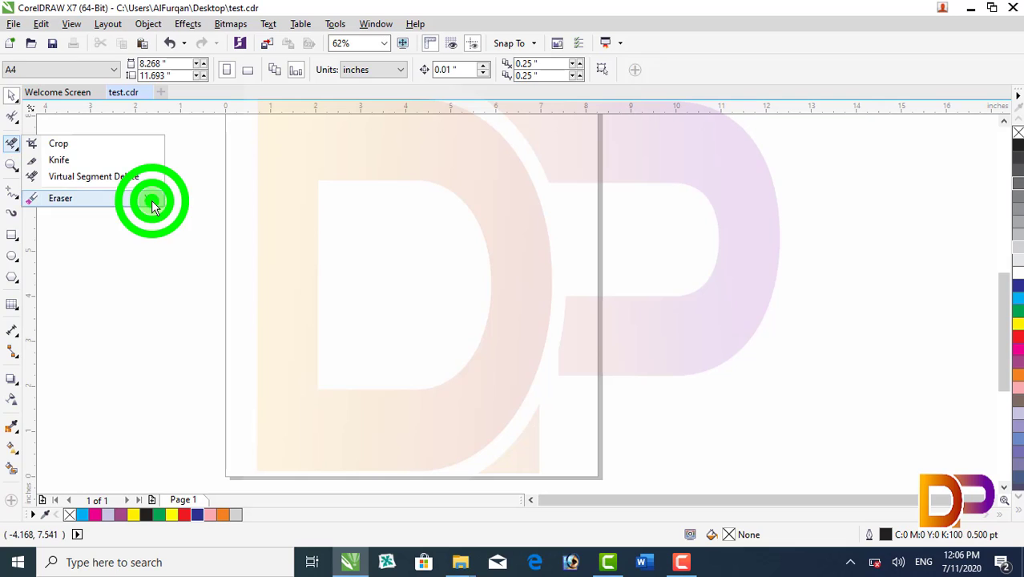
{"action": "left_click", "coordinate": [20, 130]}
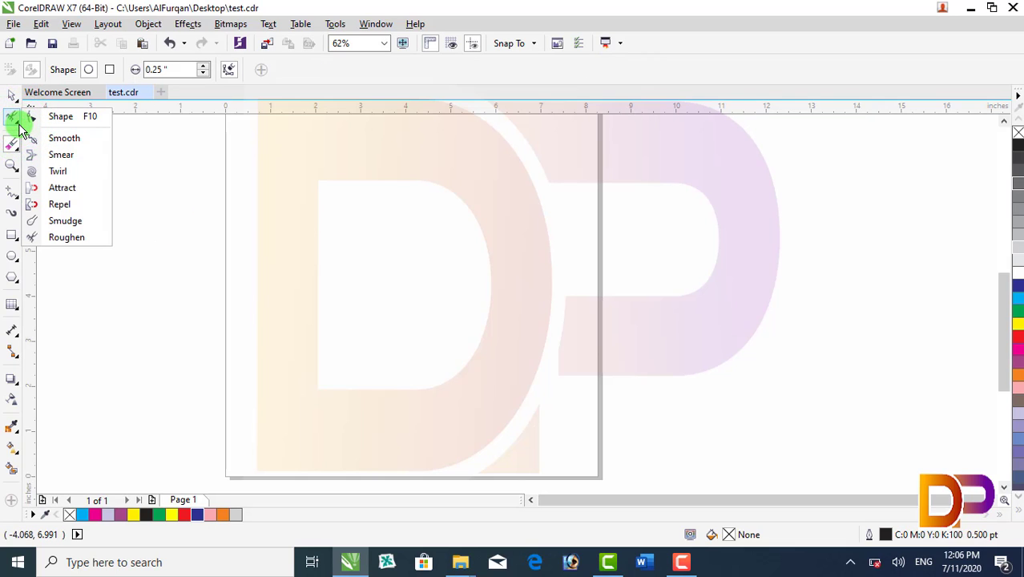